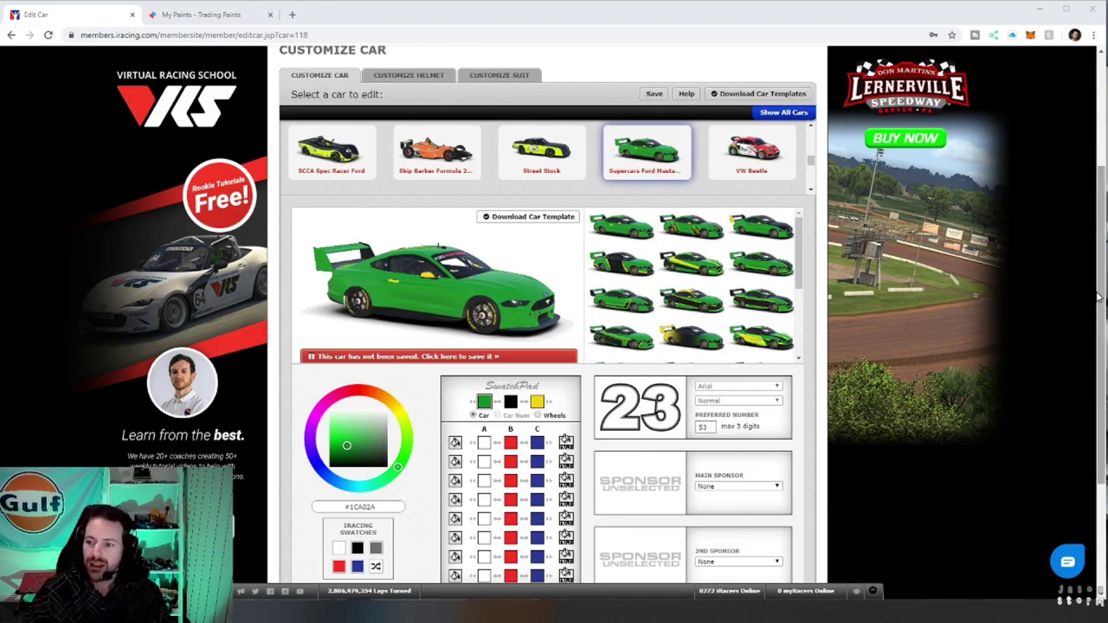
Bring the Supercars Ford Mustang's unsaved green number-23 paint into view on Customize Car
left_click_drag(1102, 297, 1101, 227)
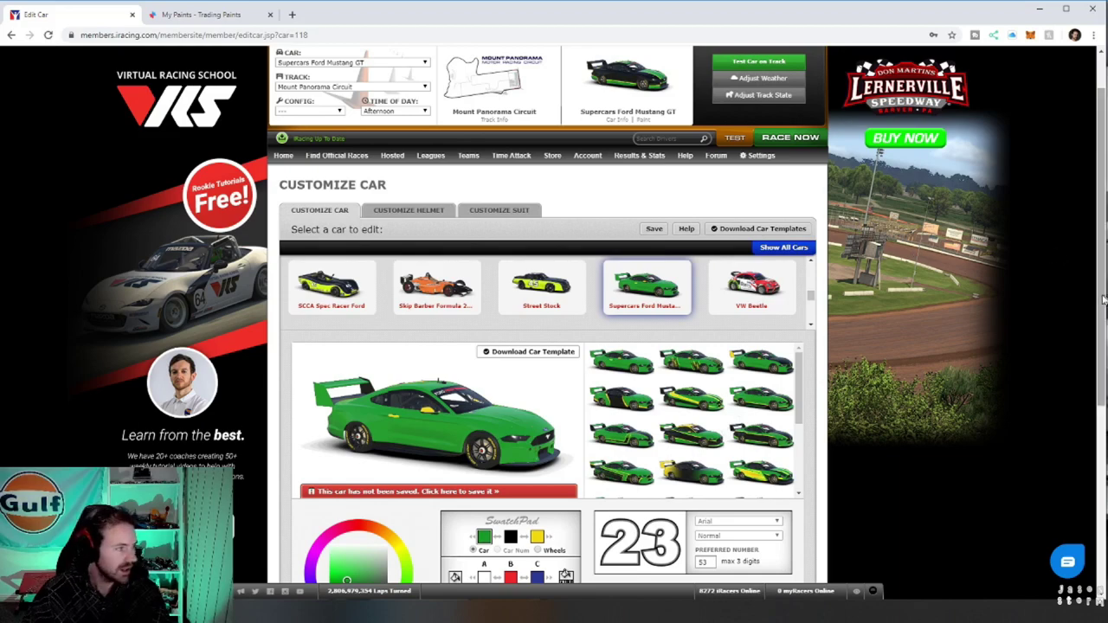
Swap the car's green and black SwatchPad colours, then swap them back to green main
scroll(602, 351, "down", 1)
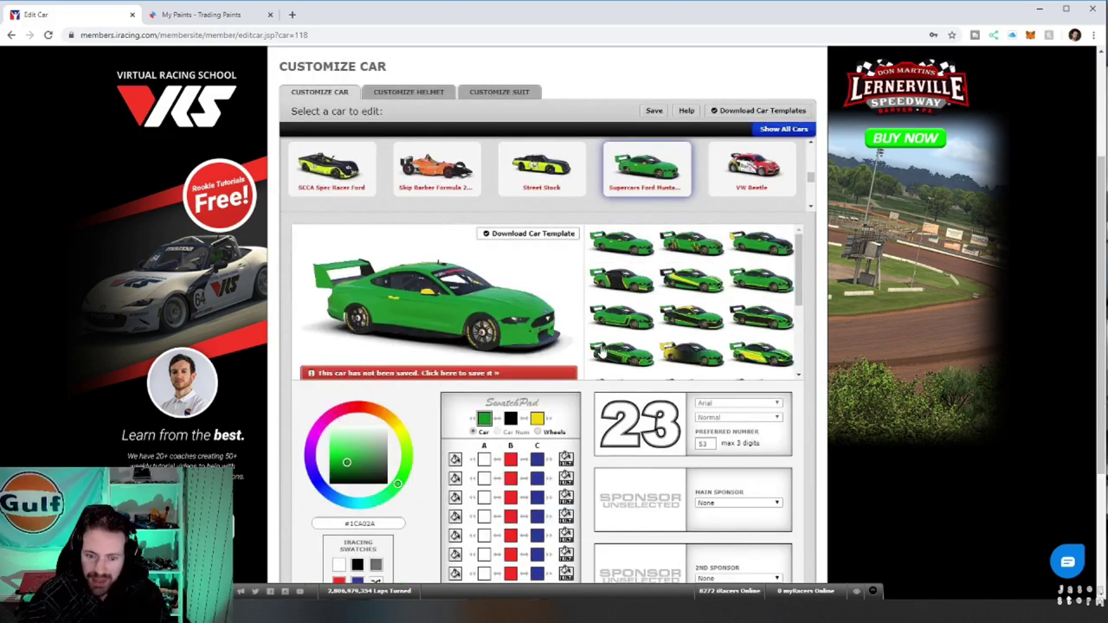
left_click(499, 420)
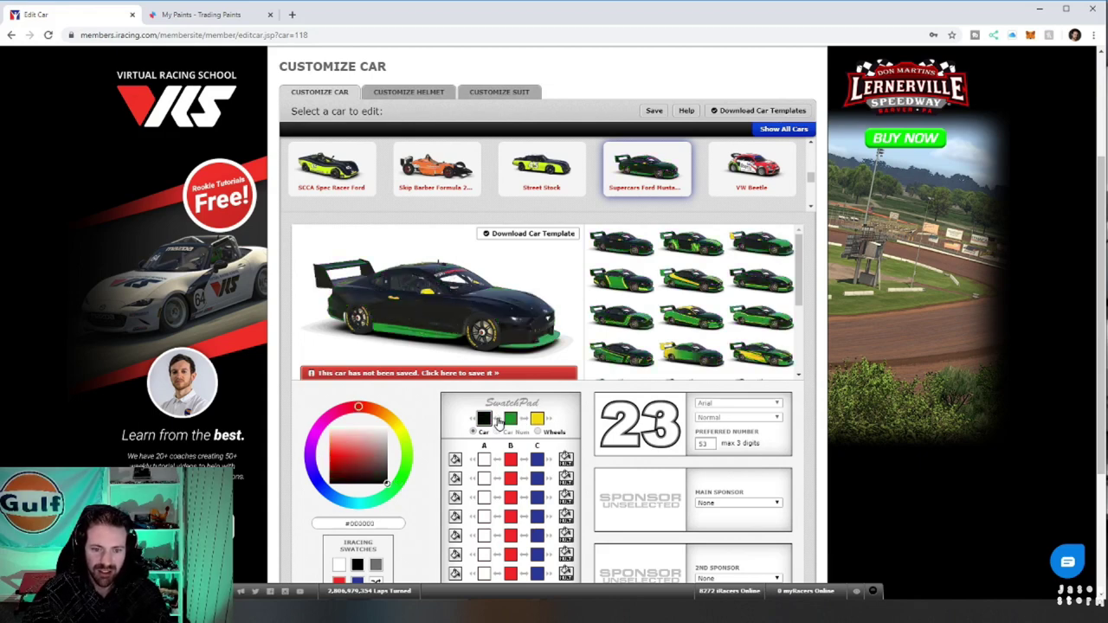
left_click(499, 420)
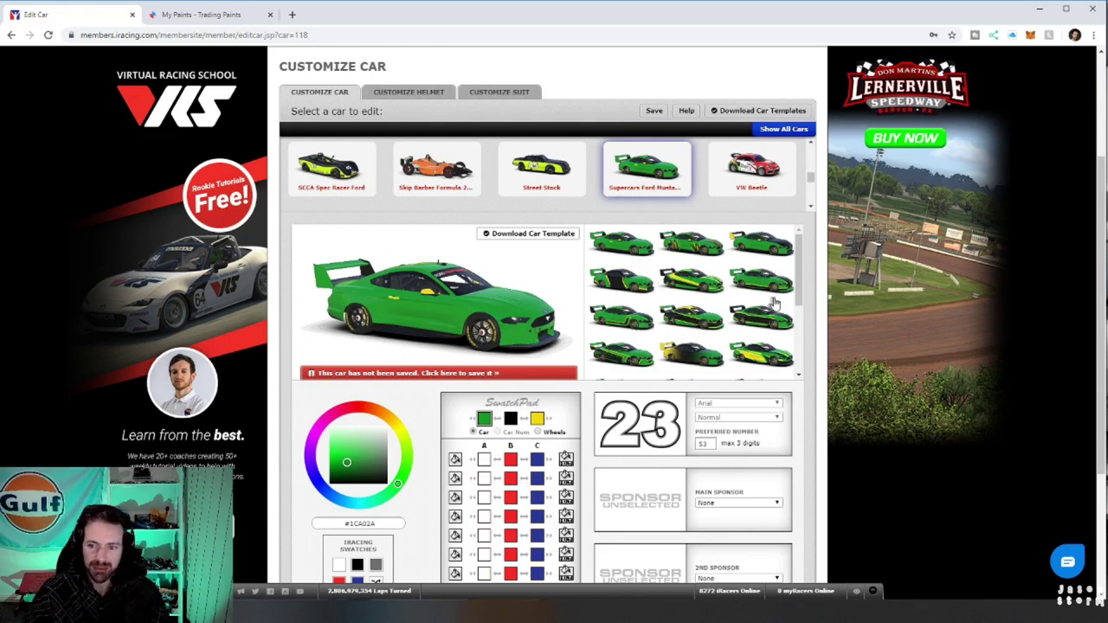
Preview several pattern thumbnails and settle on the yellow-green side swoosh design
left_click(690, 293)
left_click(682, 325)
left_click(682, 355)
left_click(775, 357)
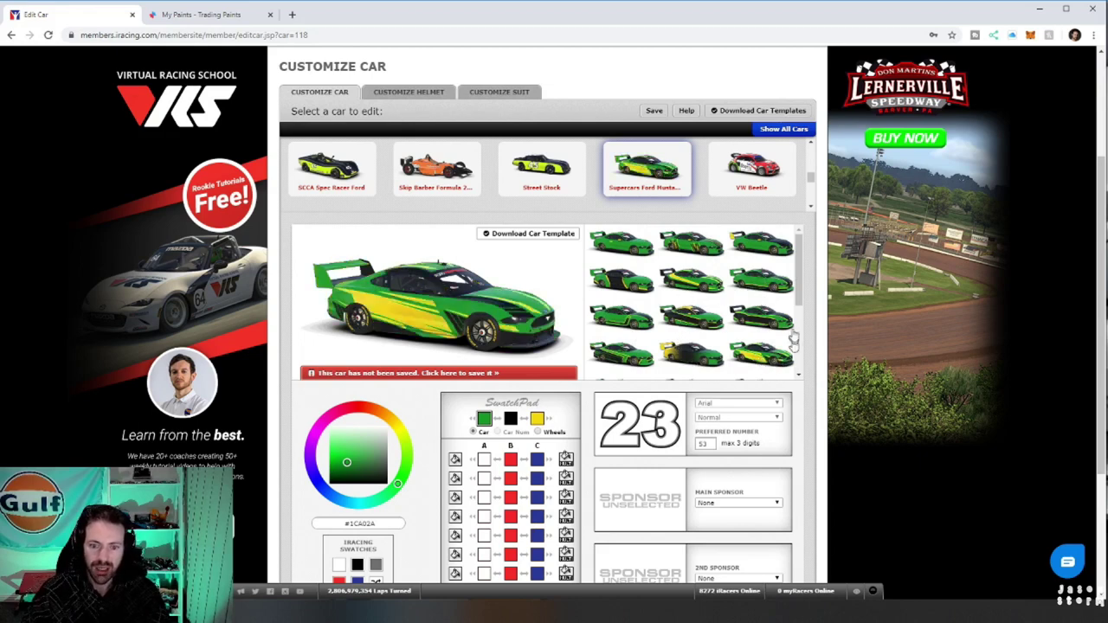
scroll(811, 329, "down", 3)
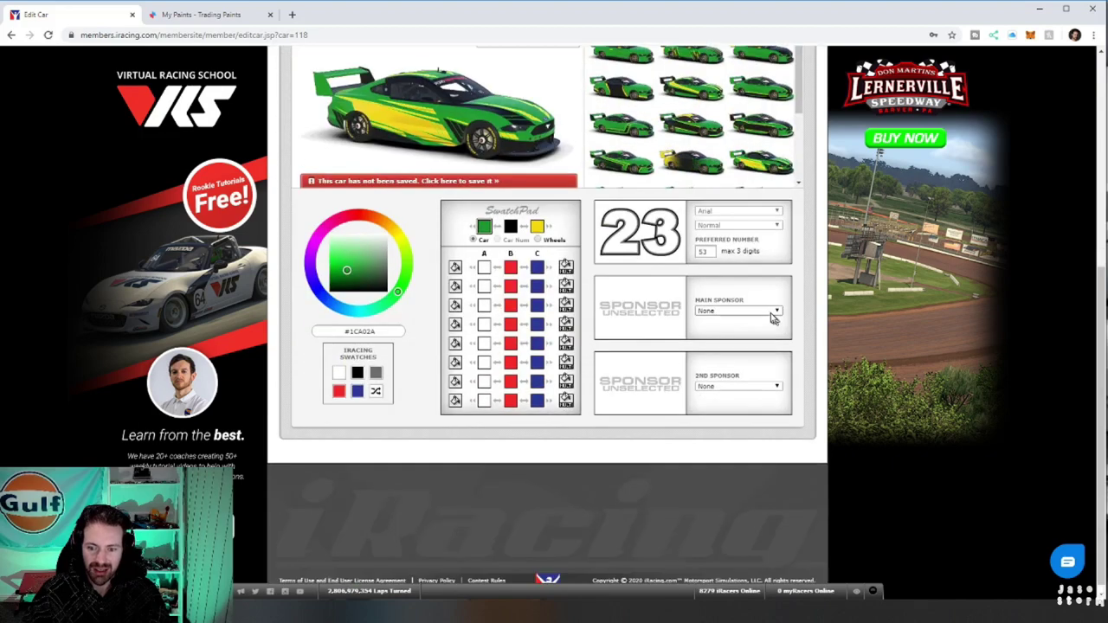
left_click(773, 310)
left_click(764, 386)
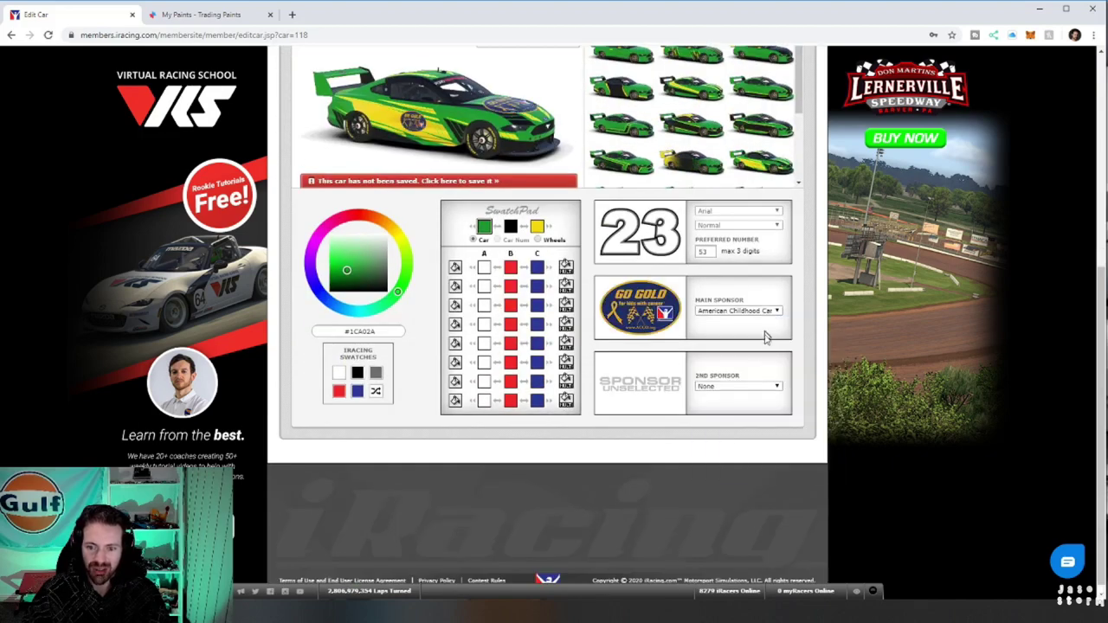
left_click(746, 392)
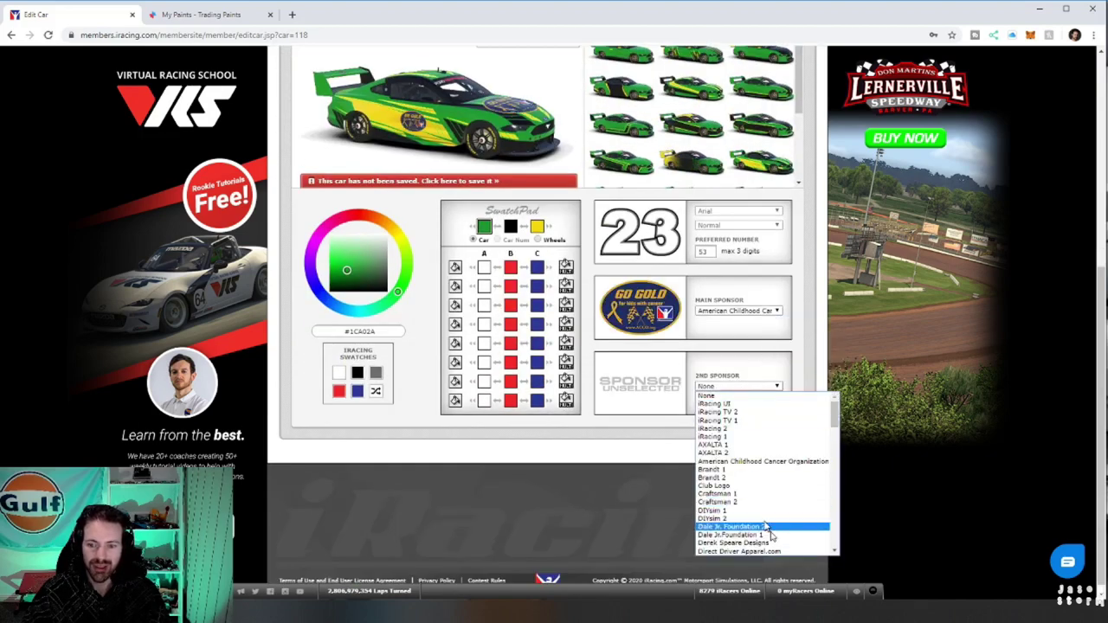
left_click(732, 421)
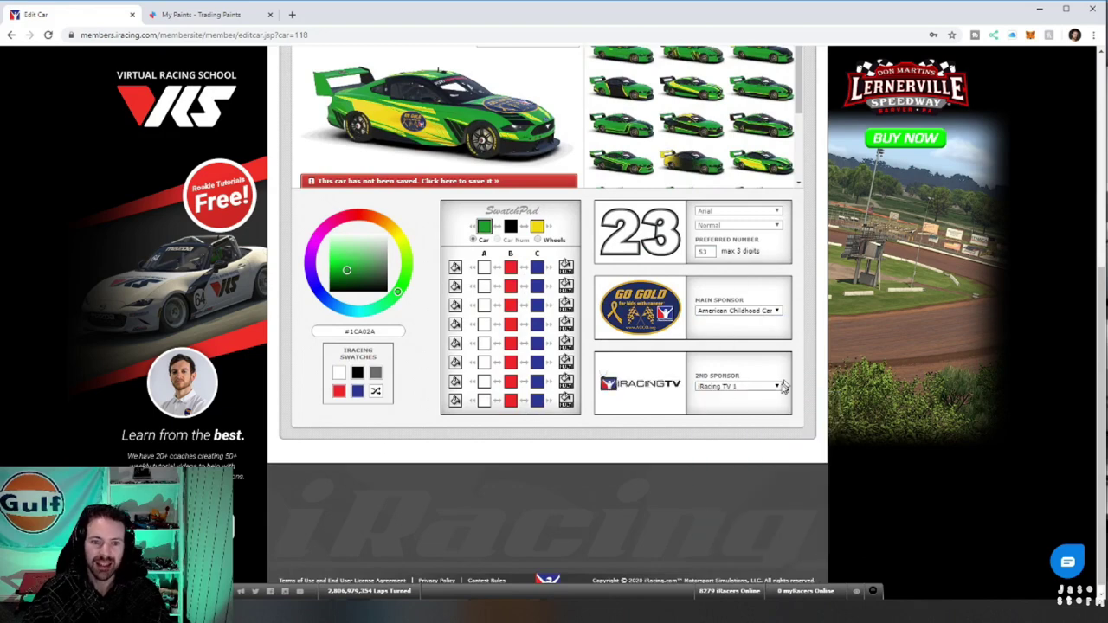
left_click(777, 387)
left_click(762, 397)
left_click(770, 311)
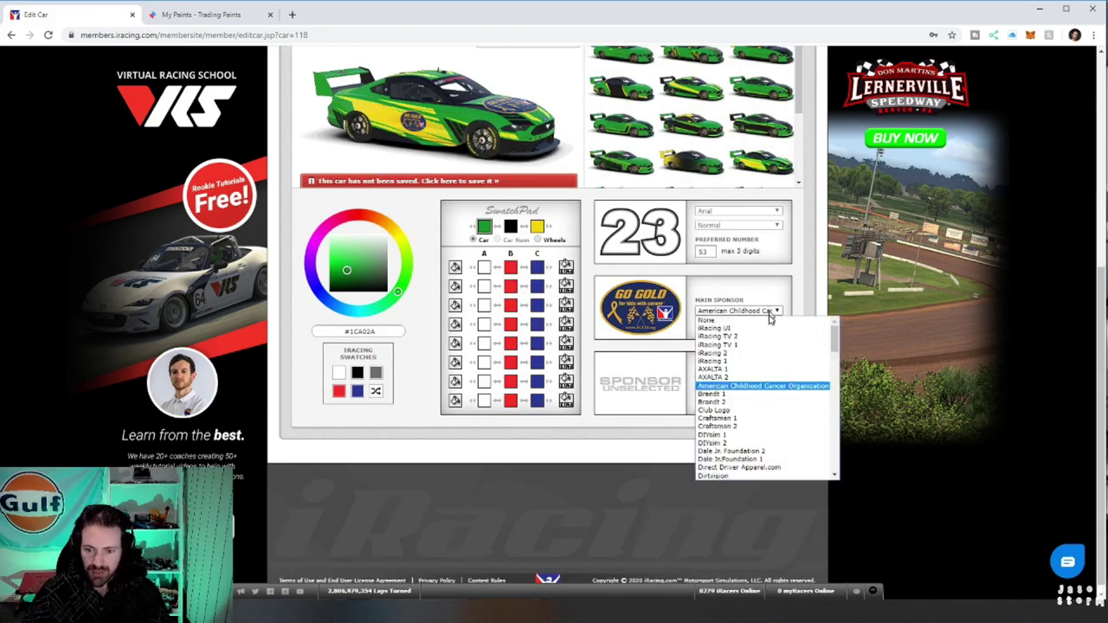
left_click(768, 321)
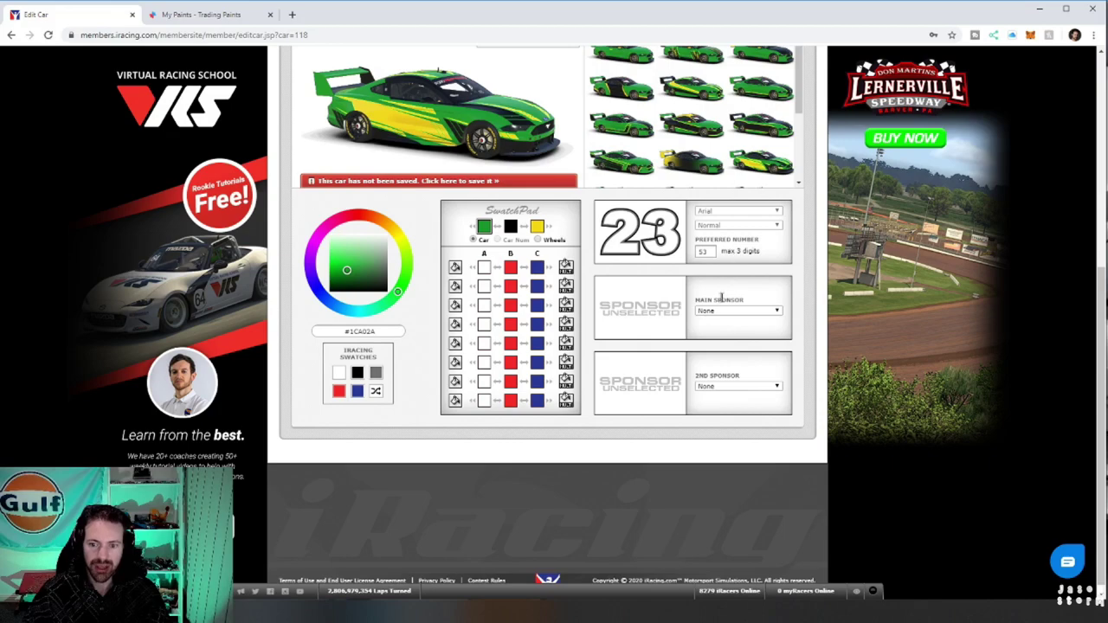
scroll(736, 294, "up", 2)
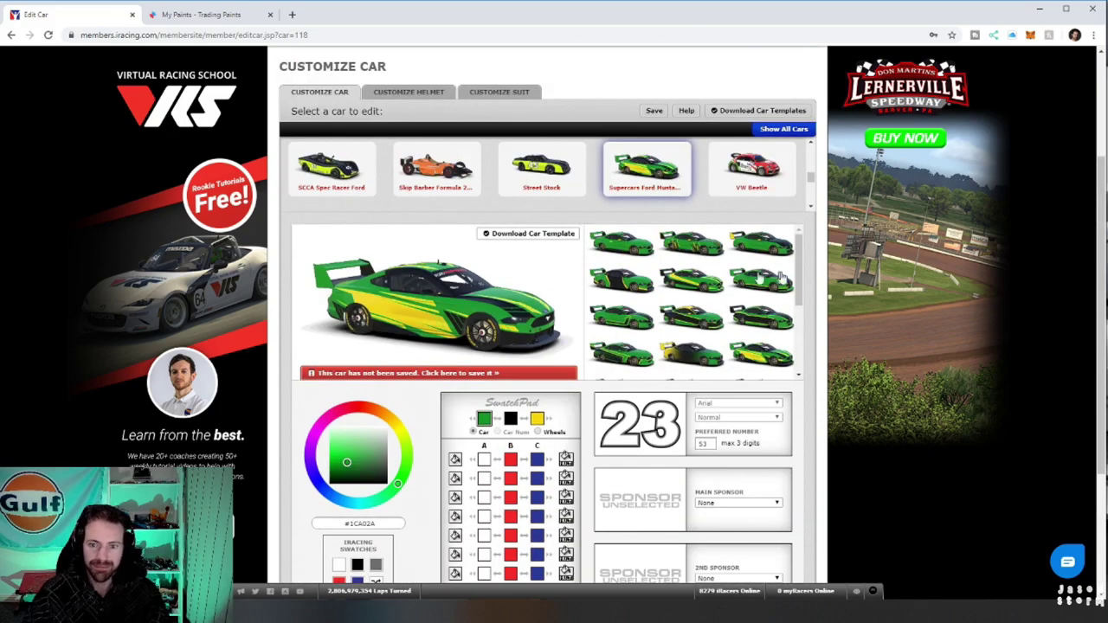
Reset to plain green and preview several black-striped and green-yellow patterns
left_click(641, 251)
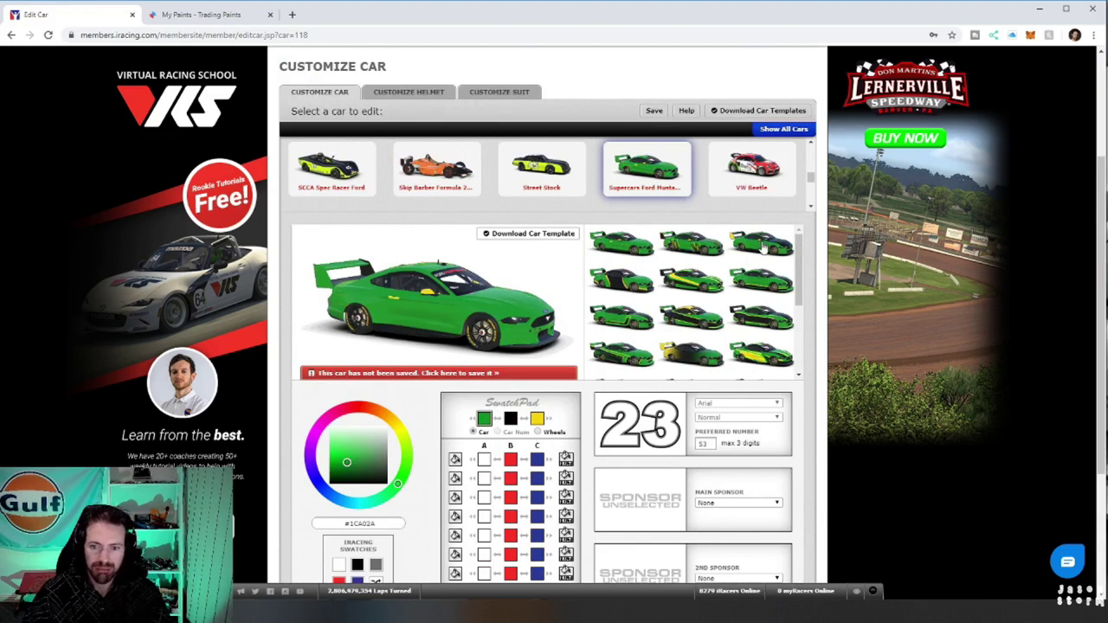
left_click(776, 329)
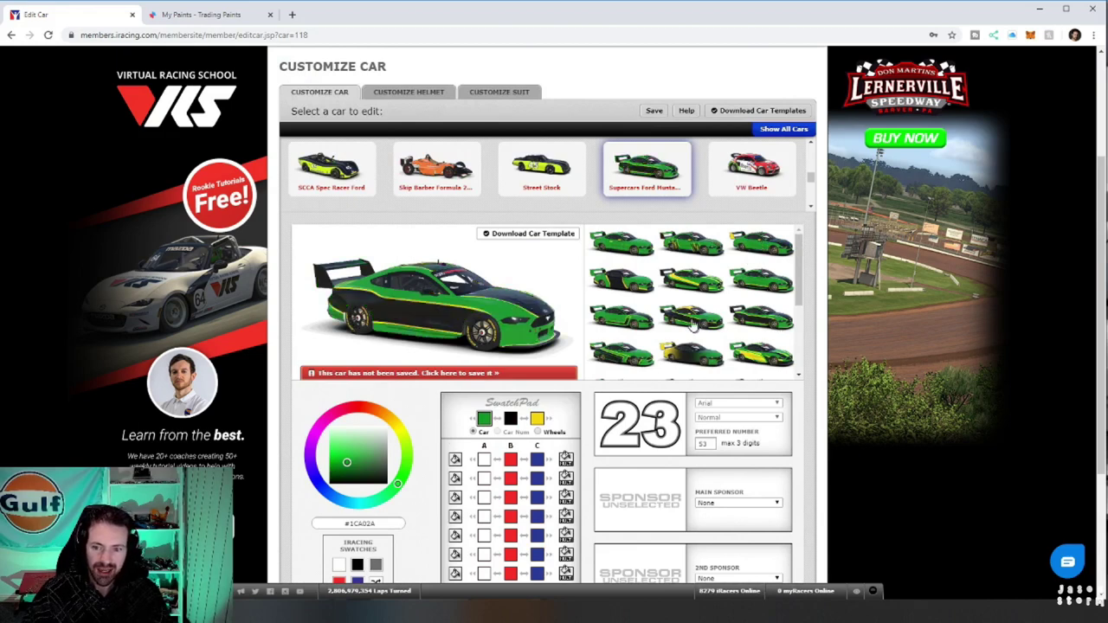
left_click(692, 326)
left_click(604, 333)
left_click(602, 293)
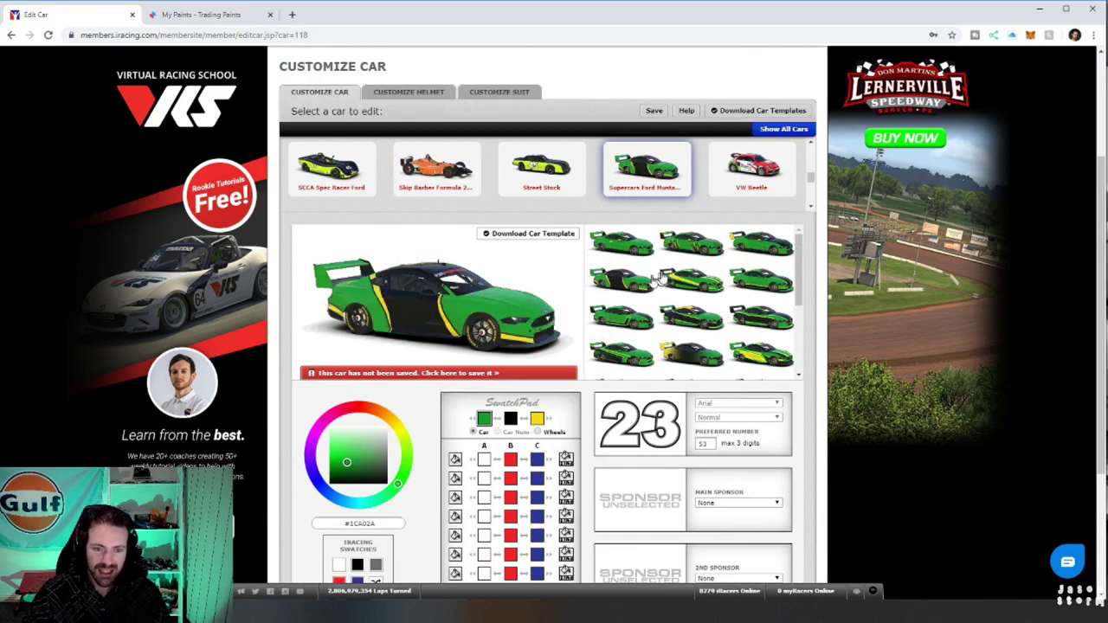
left_click(688, 279)
left_click(770, 294)
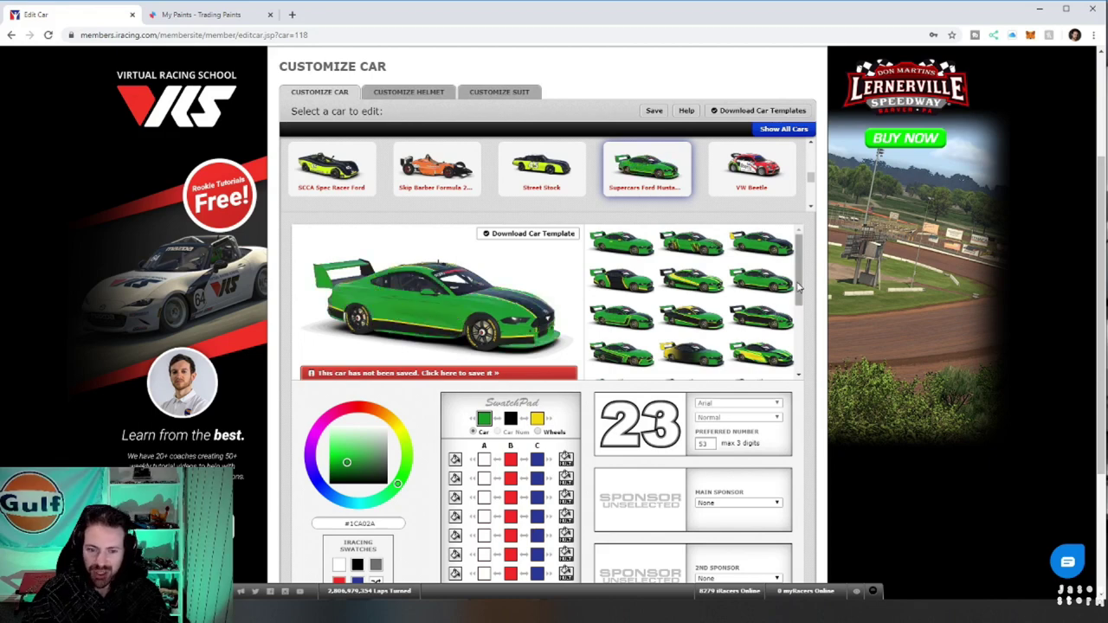
Browse the lower pattern rows, then choose the black-hood, yellow-rear-wing design
scroll(798, 288, "down", 1)
left_click(769, 331)
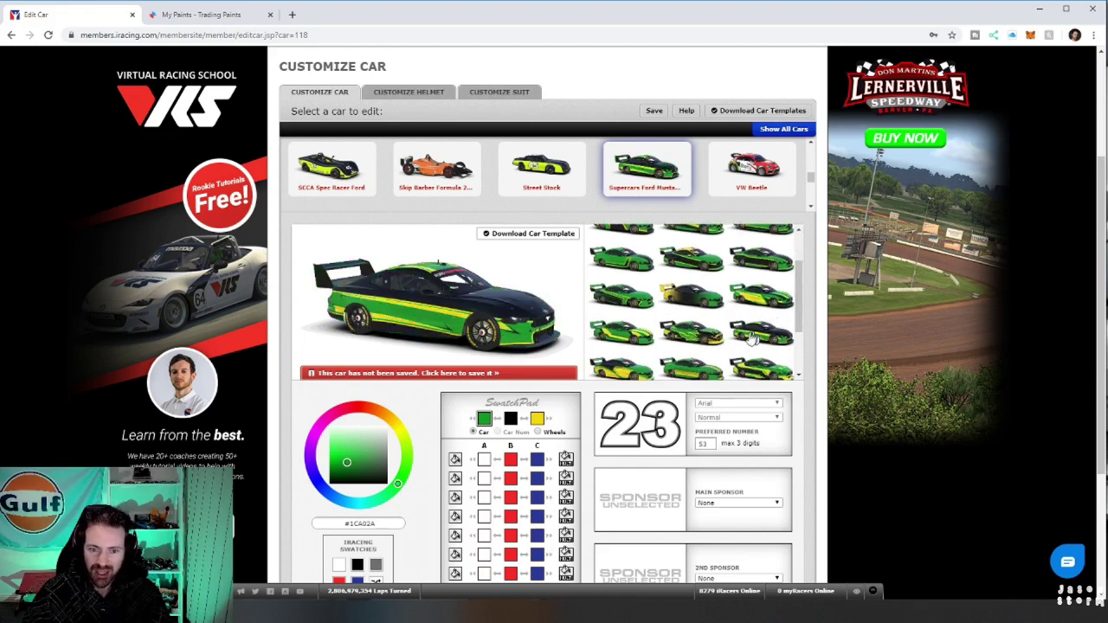
left_click(672, 339)
left_click(637, 340)
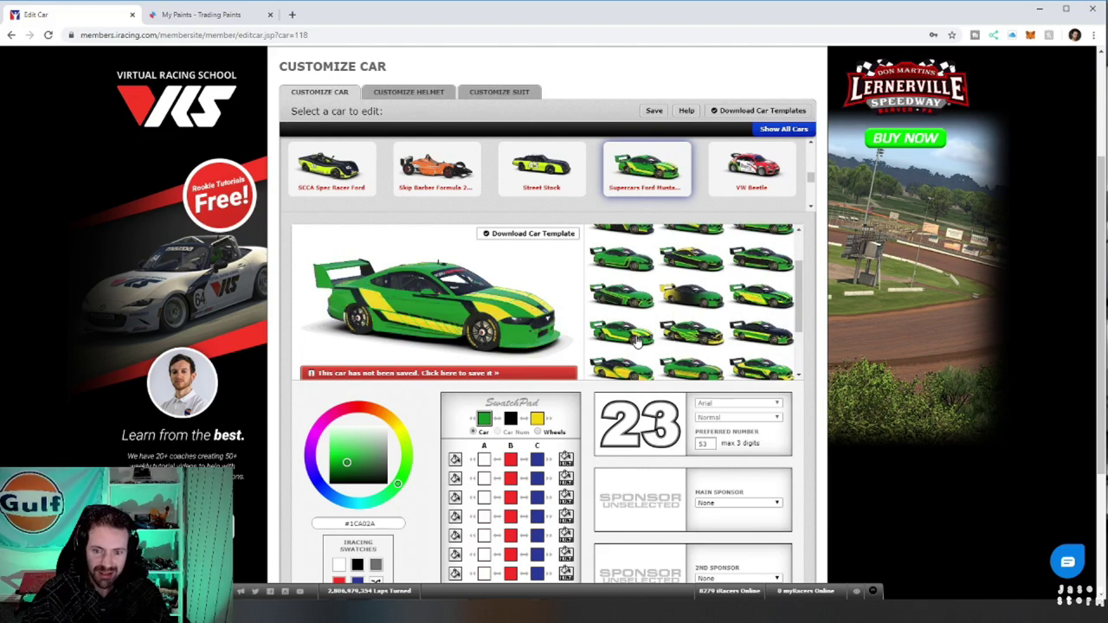
left_click(625, 372)
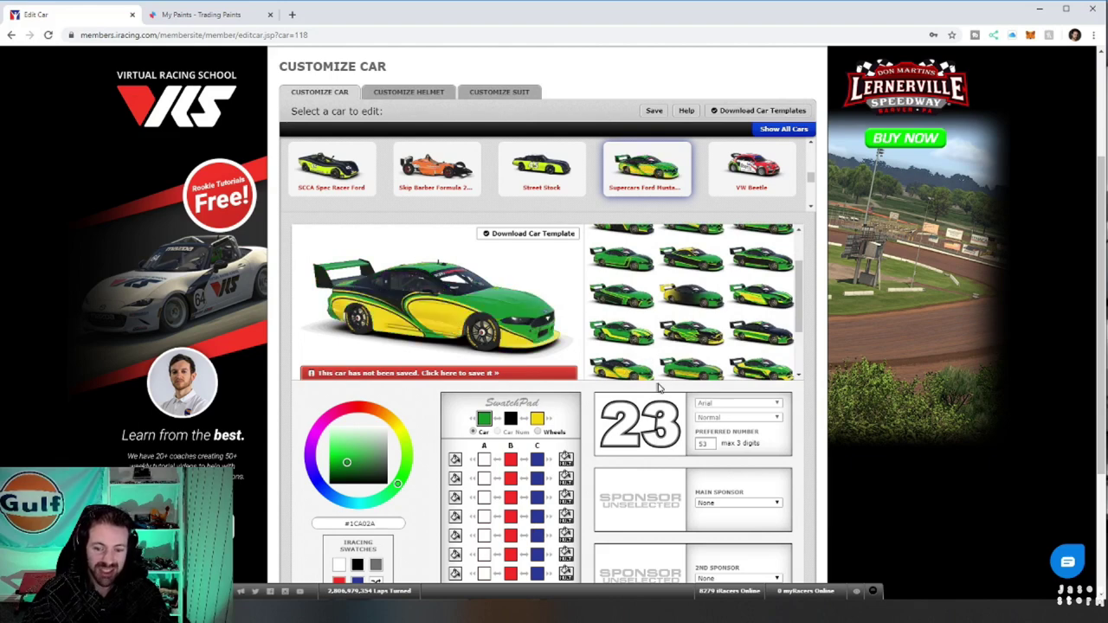
left_click(702, 374)
left_click(767, 371)
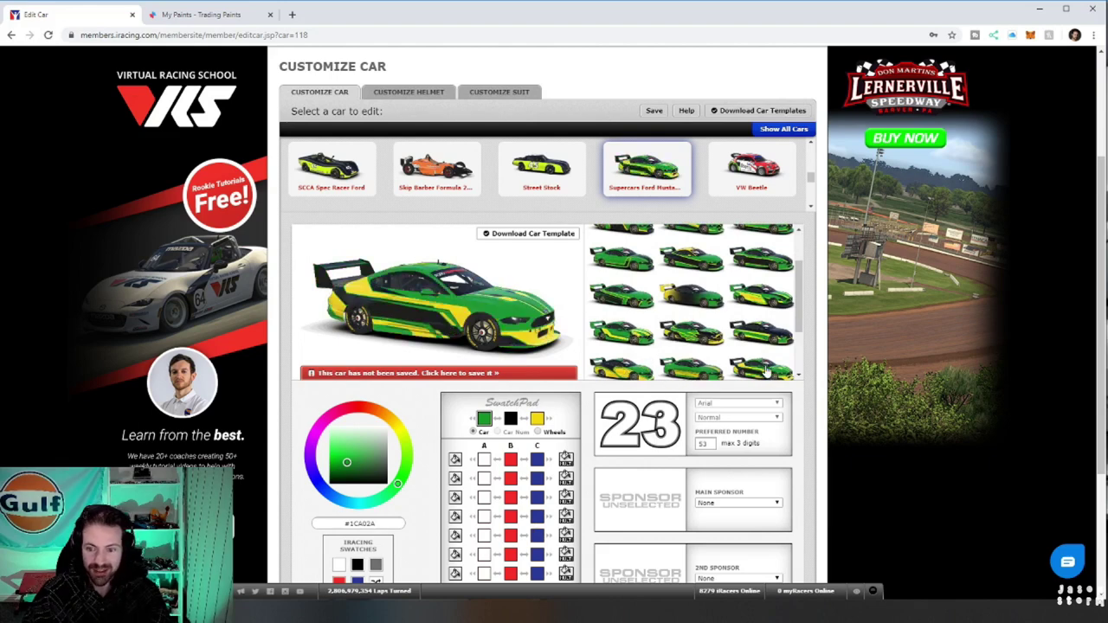
scroll(786, 268, "up", 3)
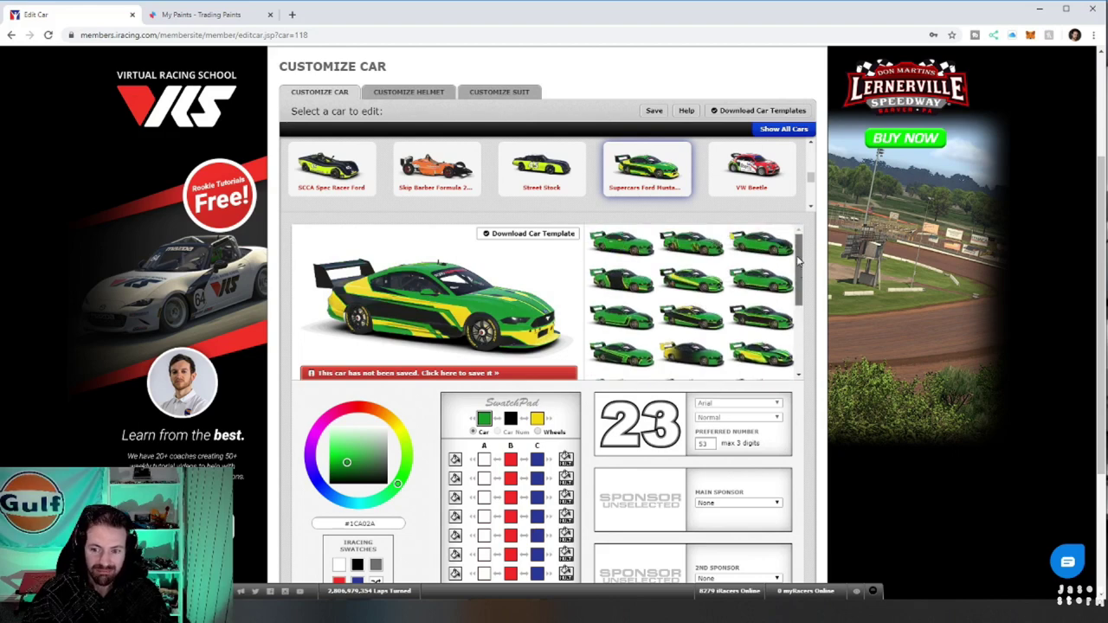
left_click(764, 249)
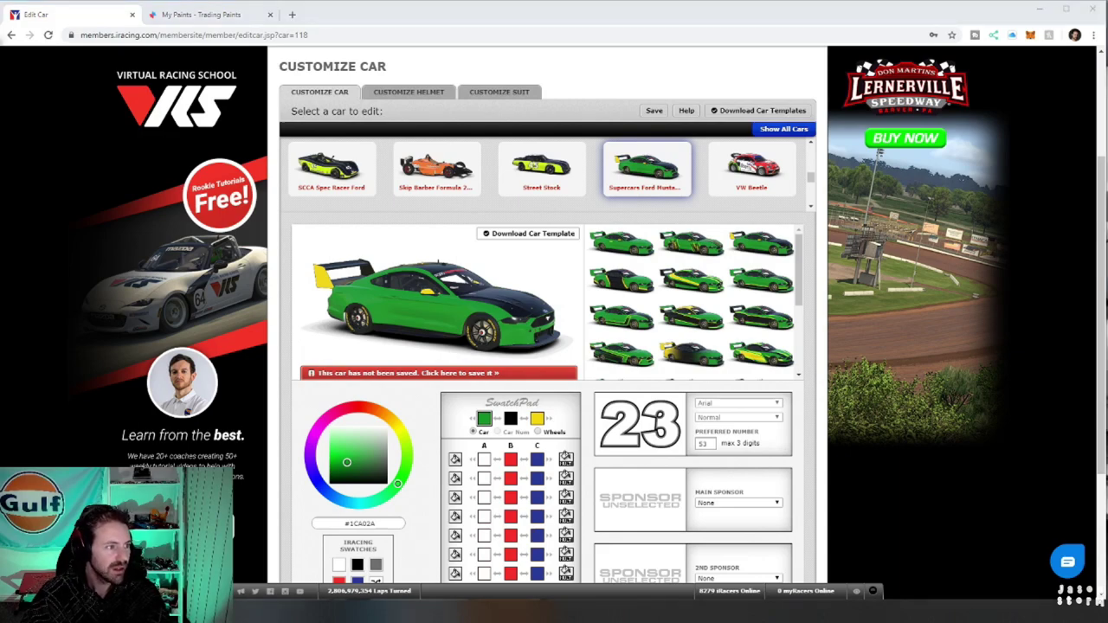
left_click_drag(86, 70, 527, 77)
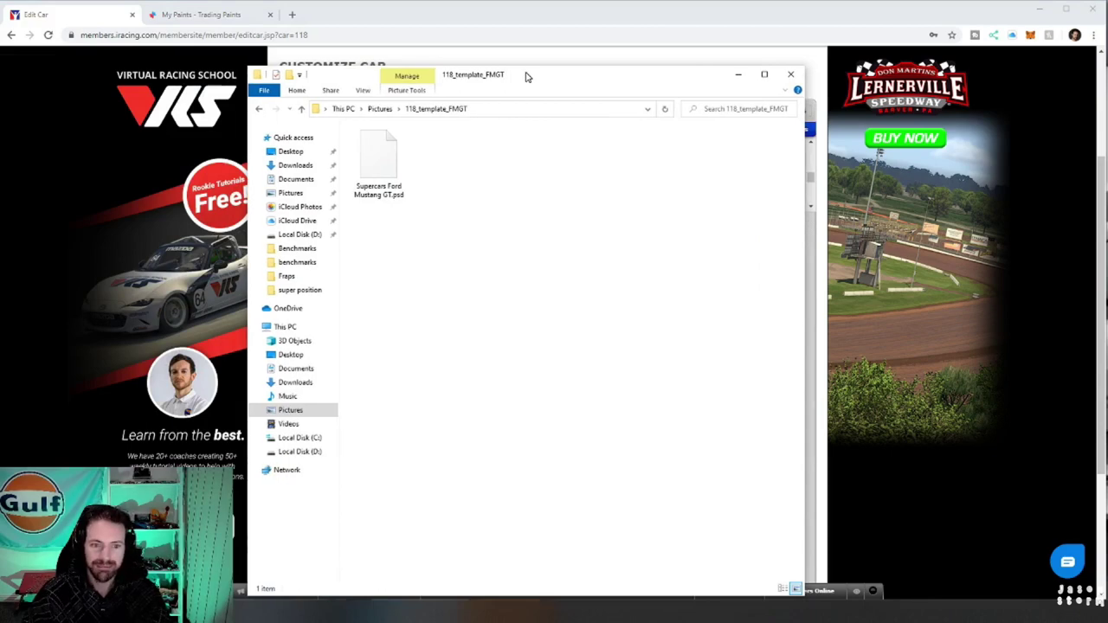
Move the 118_template_FMGT folder window holding Supercars Ford Mustang GT.psd aside
left_click_drag(526, 77, 163, 82)
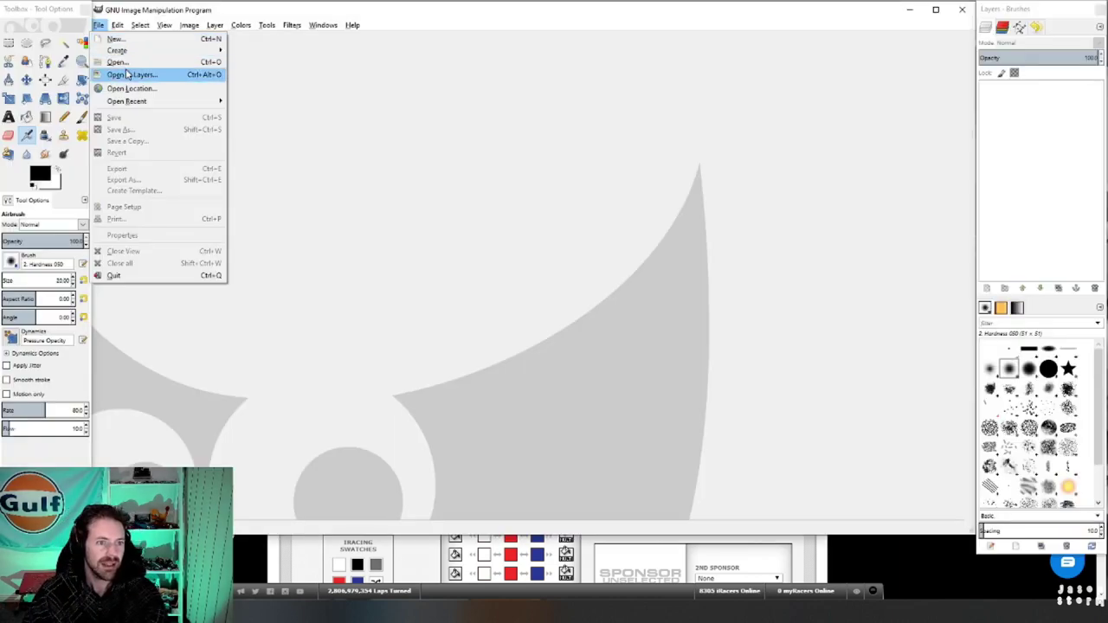
Load Supercars Ford Mustang GT.psd as layers and switch on the Wire layer's mesh
left_click(130, 66)
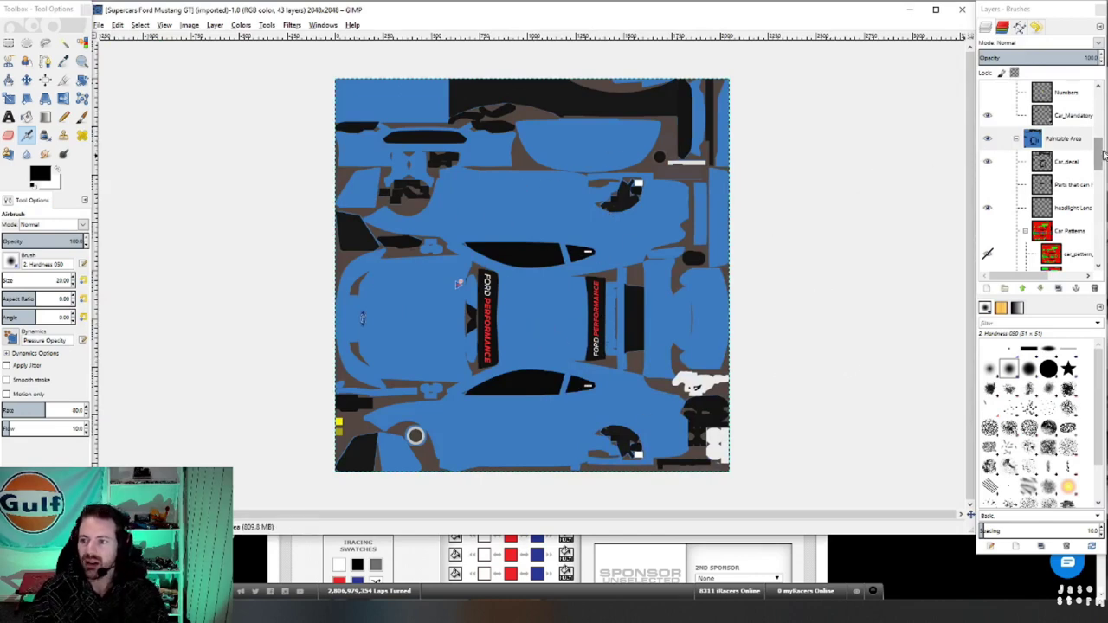
mouse_move(1098, 156)
left_mouse_down()
mouse_move(1099, 108)
mouse_move(1099, 134)
left_mouse_up()
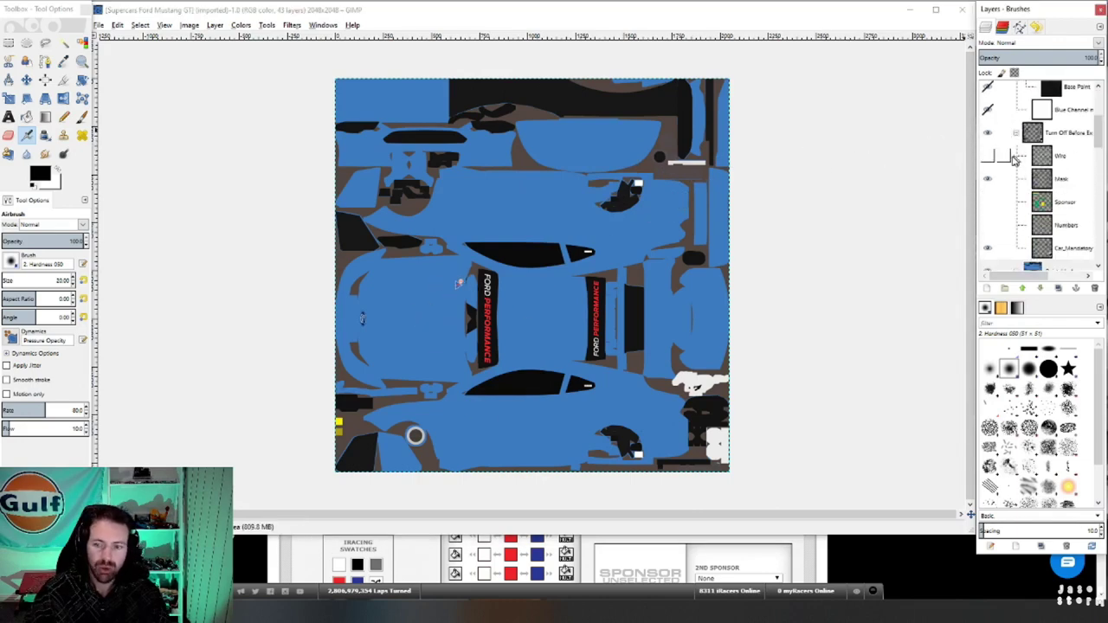
left_click(988, 156)
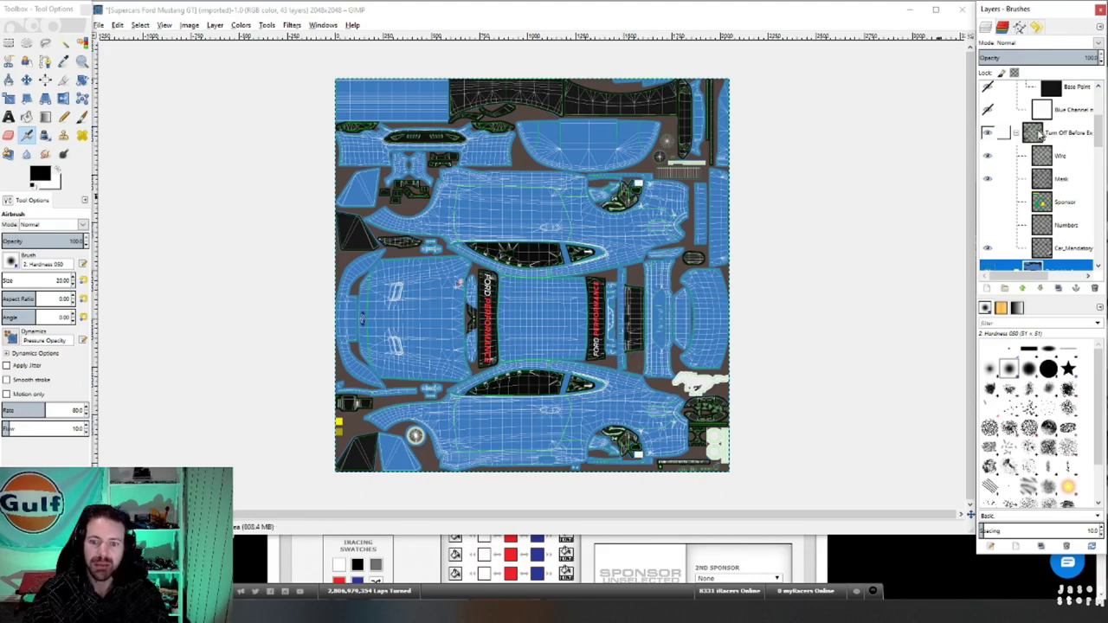
Toggle the wireframe overlay and make the Car Patterns group visible
left_click(988, 156)
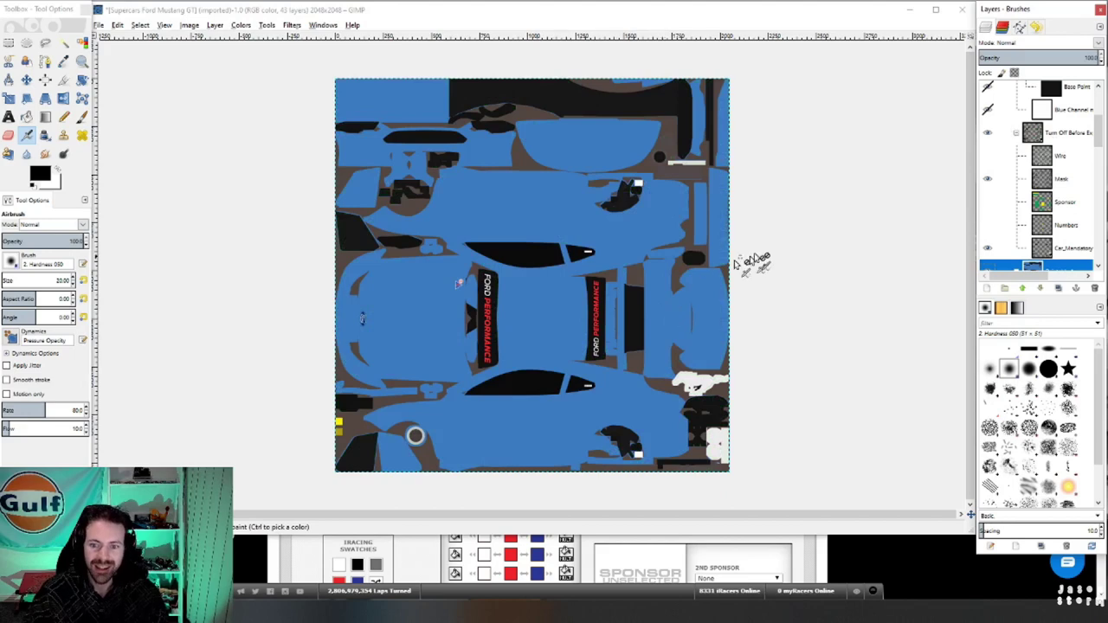
left_click(988, 156)
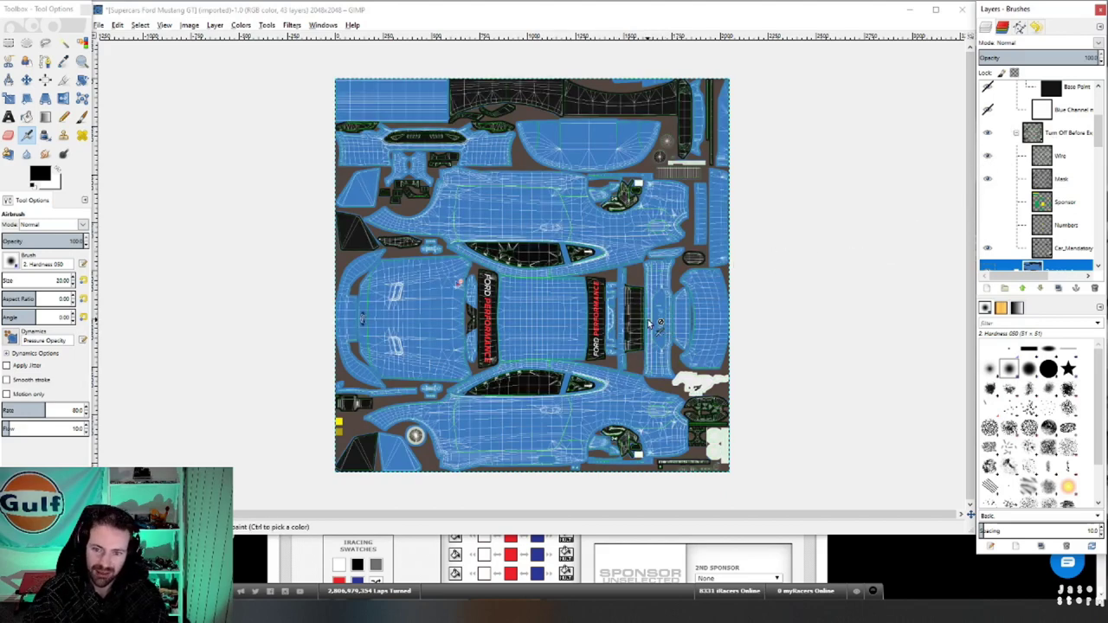
scroll(1054, 173, "down", 5)
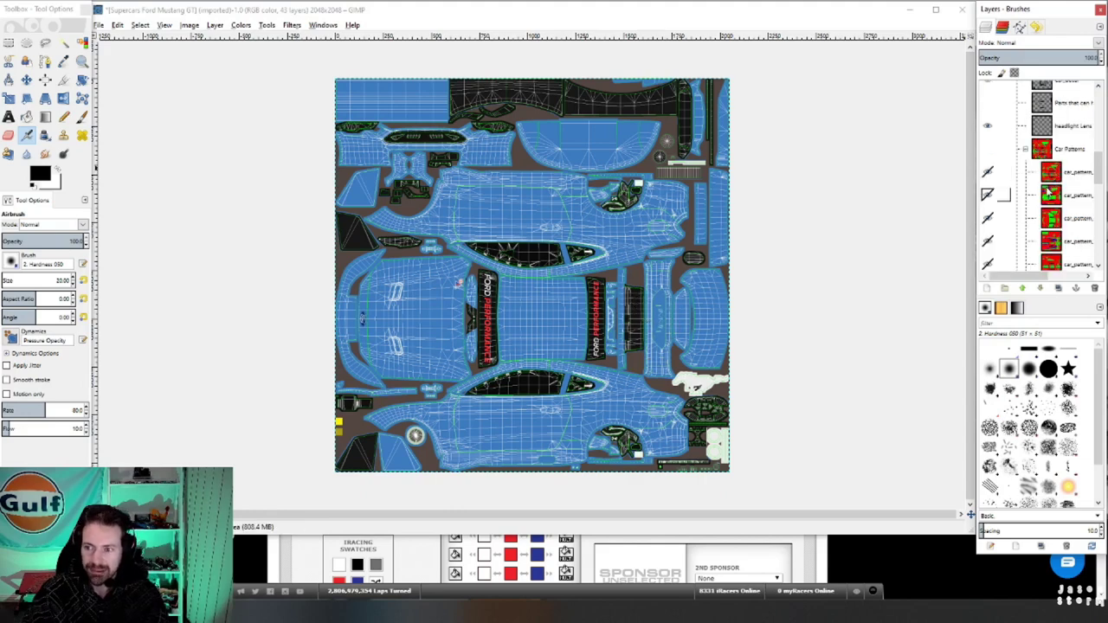
left_click(987, 150)
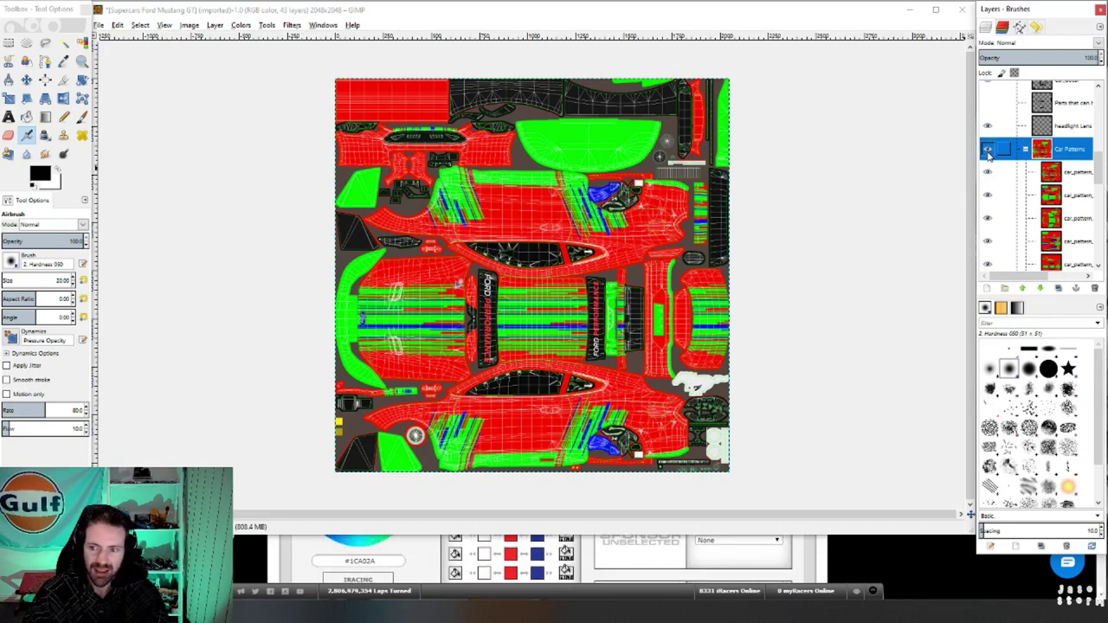
Hide all but one car_pattern layer, leaving a single red, green and blue pattern
left_click(988, 173)
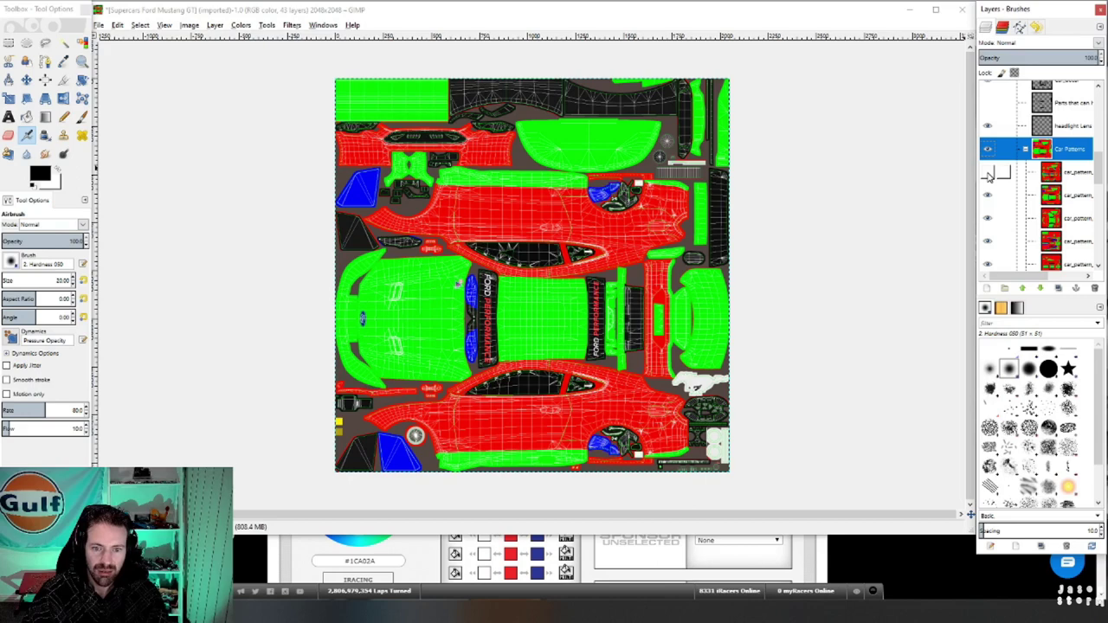
left_click(988, 219)
left_click(988, 242)
left_click(988, 264)
scroll(990, 260, "down", 2)
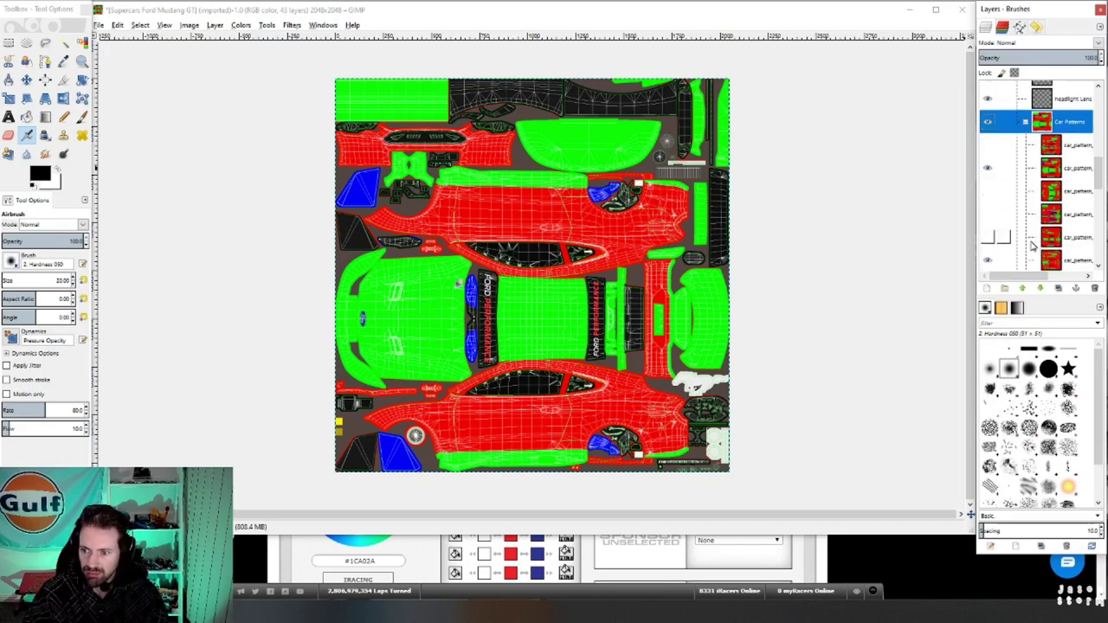
scroll(988, 251, "down", 2)
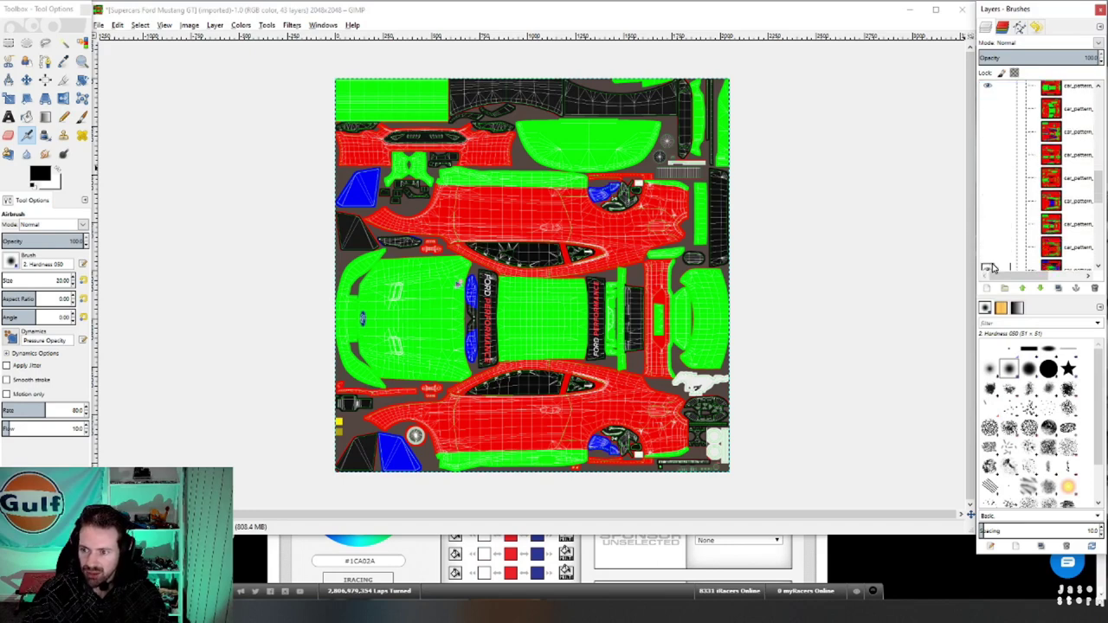
scroll(992, 258, "down", 2)
left_click(988, 258)
left_click(988, 211)
left_click(988, 233)
scroll(993, 260, "down", 1)
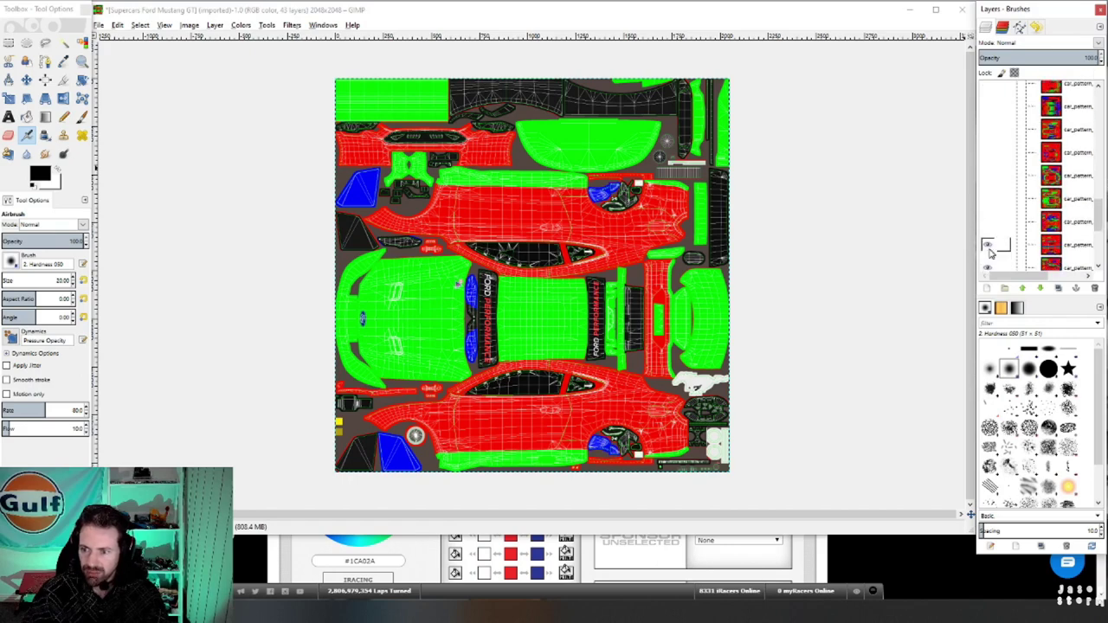
scroll(991, 260, "up", 3)
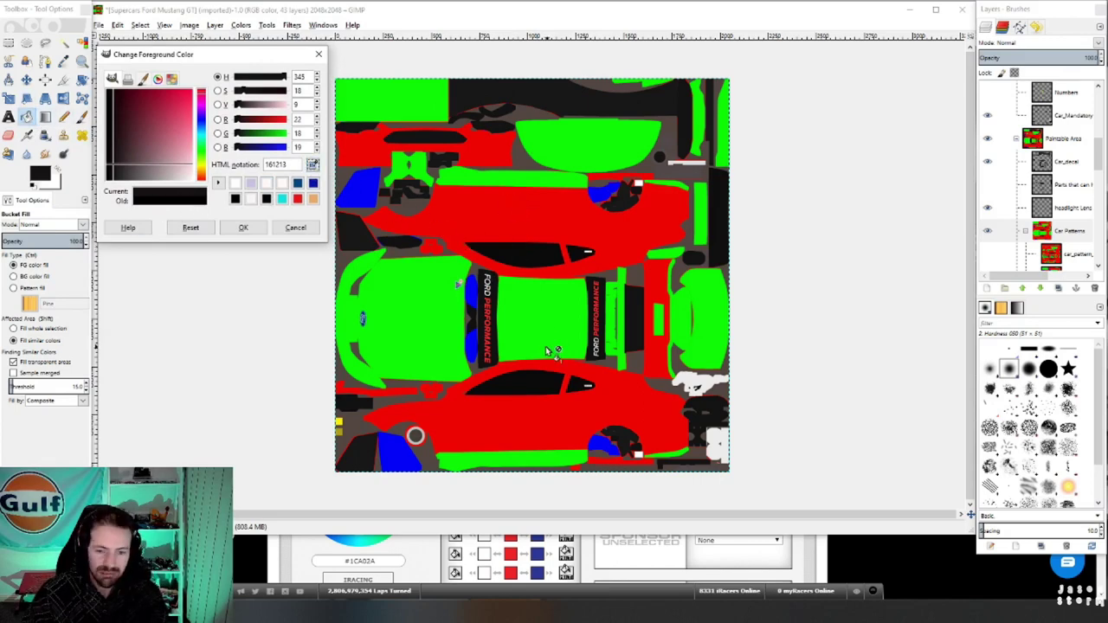
Bucket-fill the hood and centre panels black 161213 and the red body teal 019e59
left_click(530, 322)
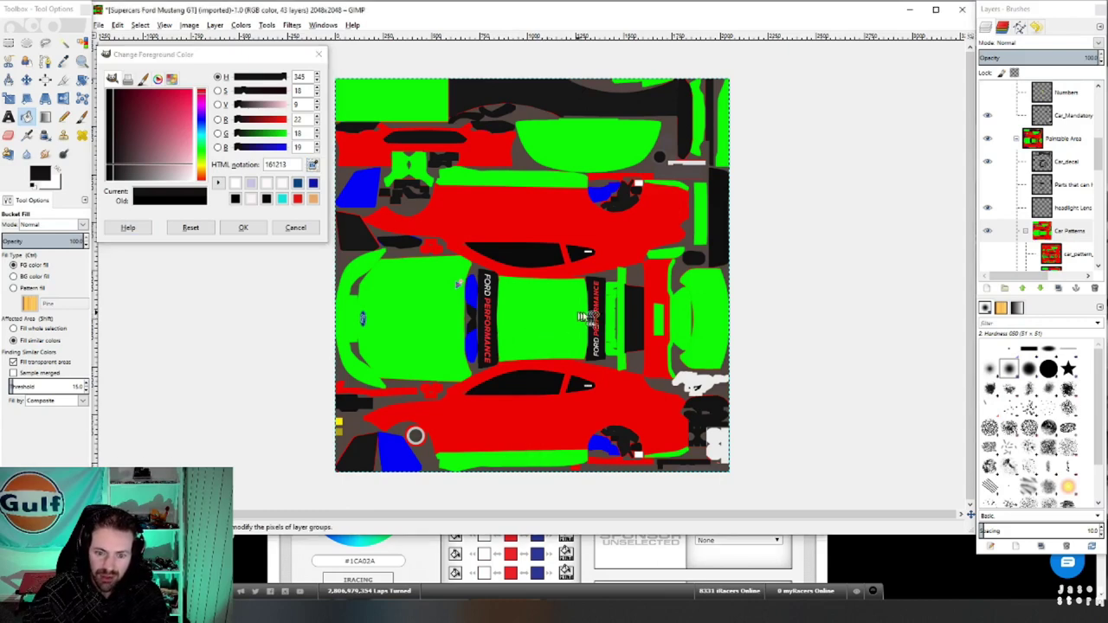
left_click(1074, 230)
middle_click(532, 325, "alt")
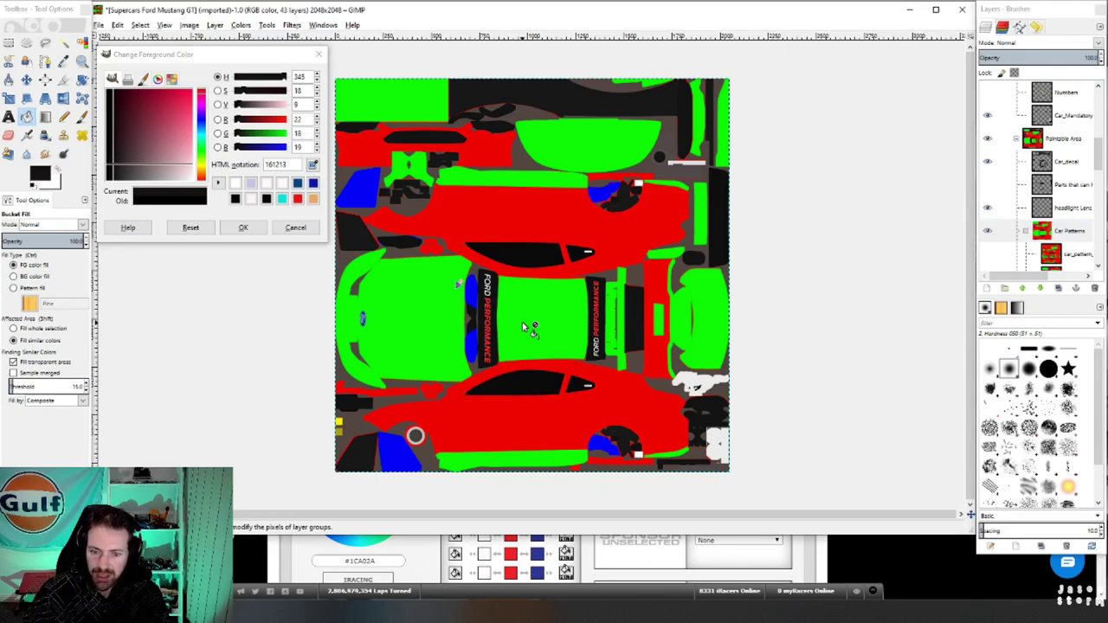
left_click(531, 316)
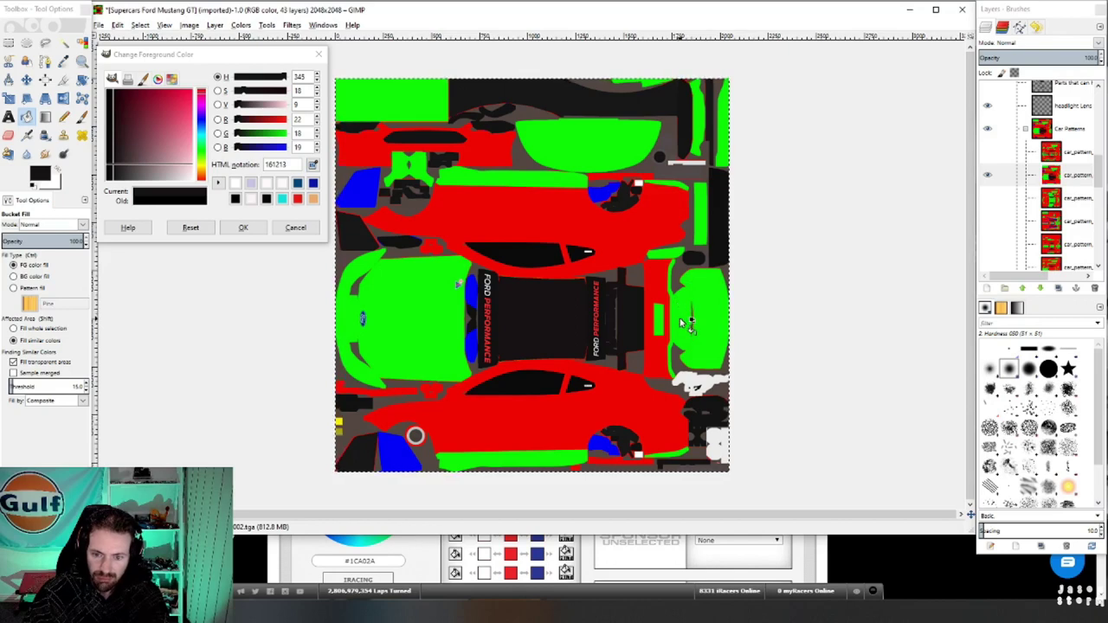
left_click(407, 309)
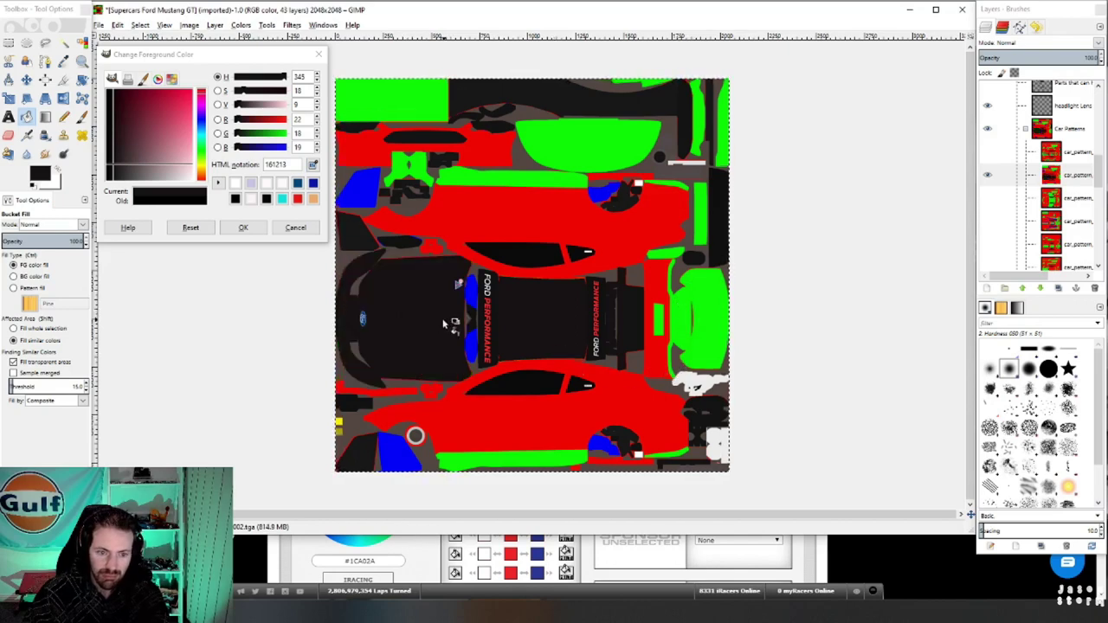
left_click(708, 321)
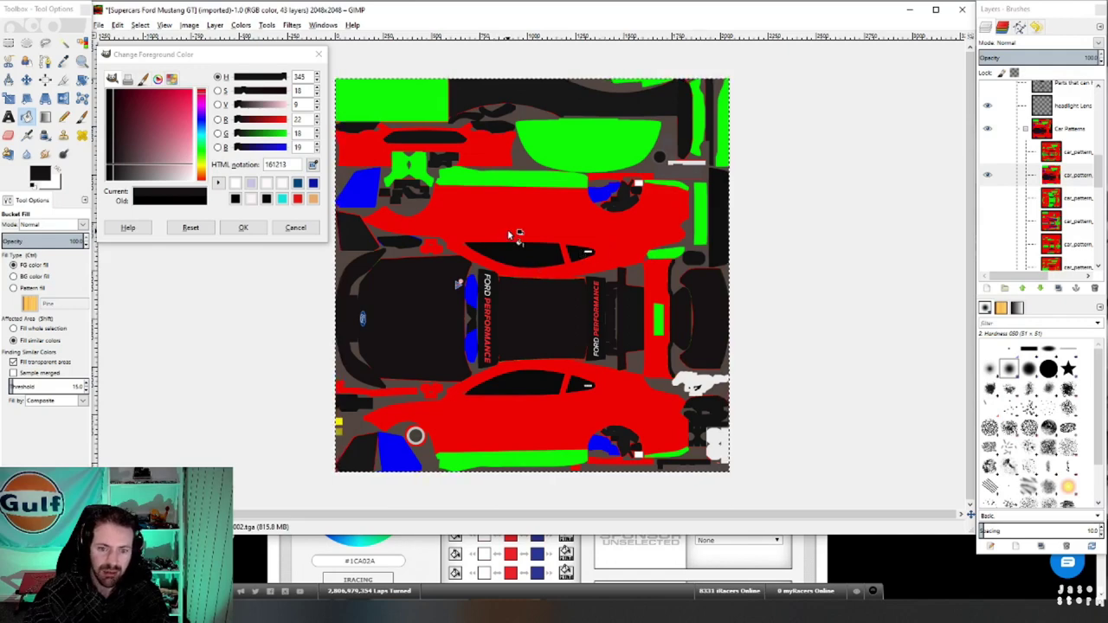
type("019e59")
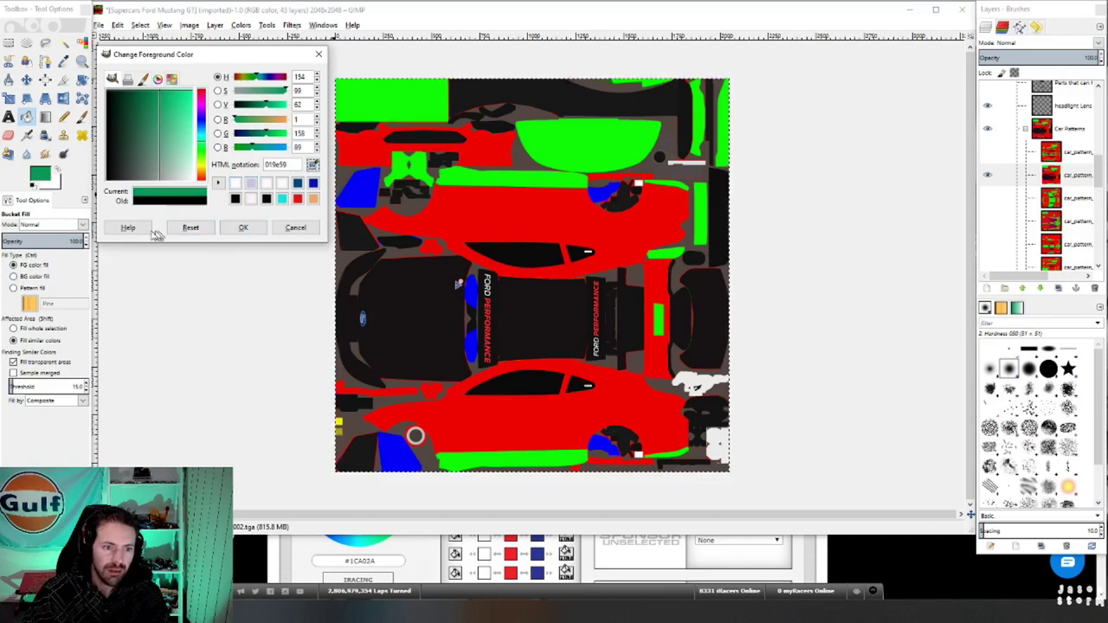
left_click(516, 211)
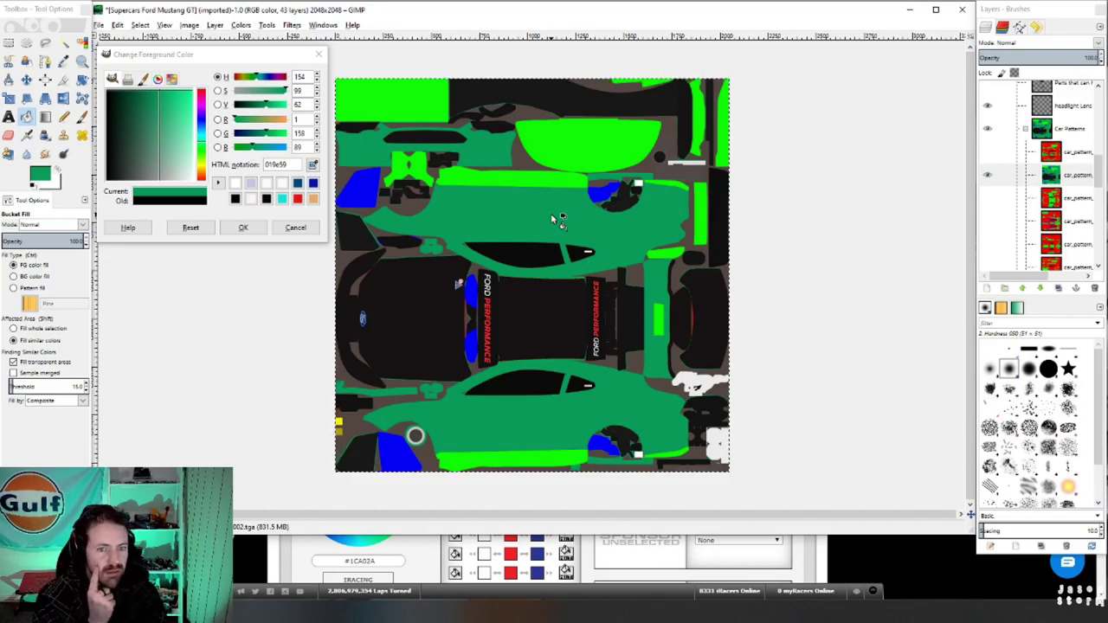
Fill the upper and remaining side stripes yellow fff101
type("fff101")
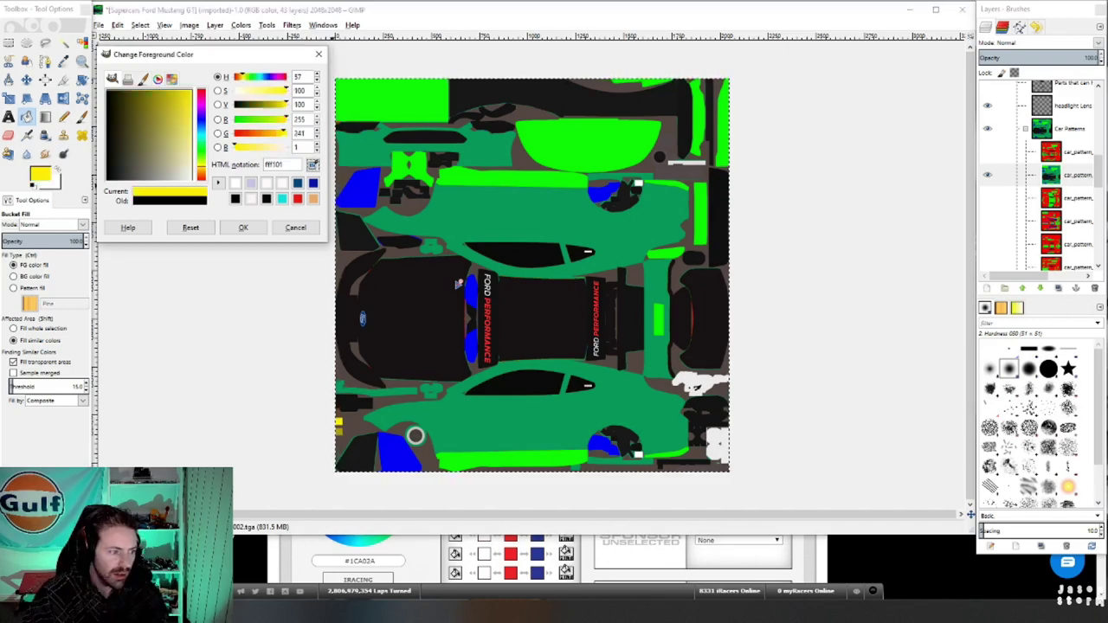
left_click(518, 179)
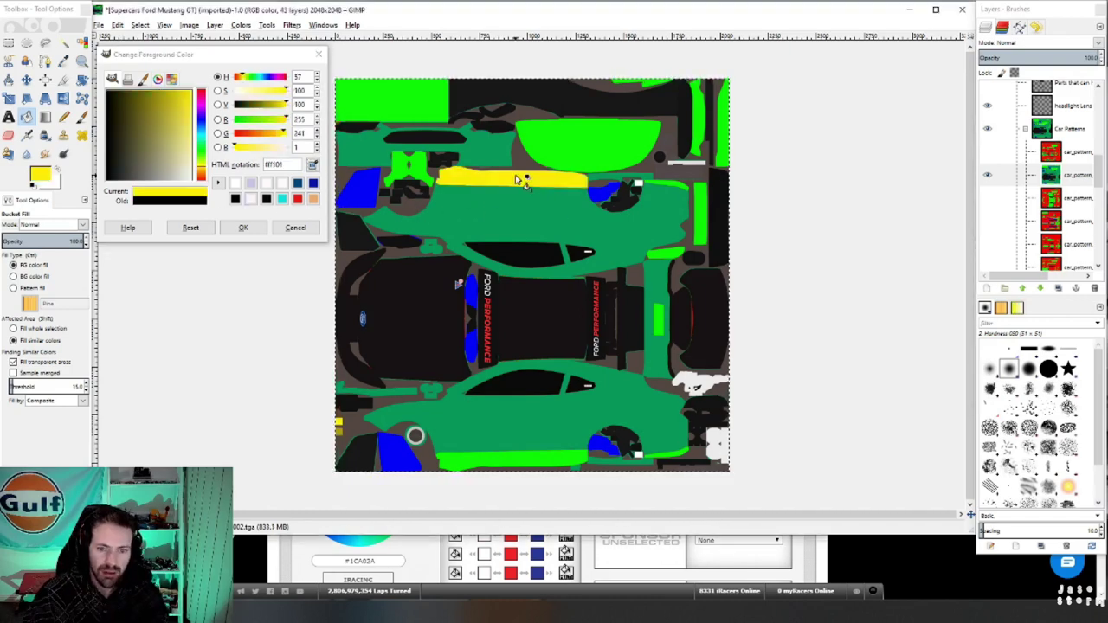
left_click(684, 191)
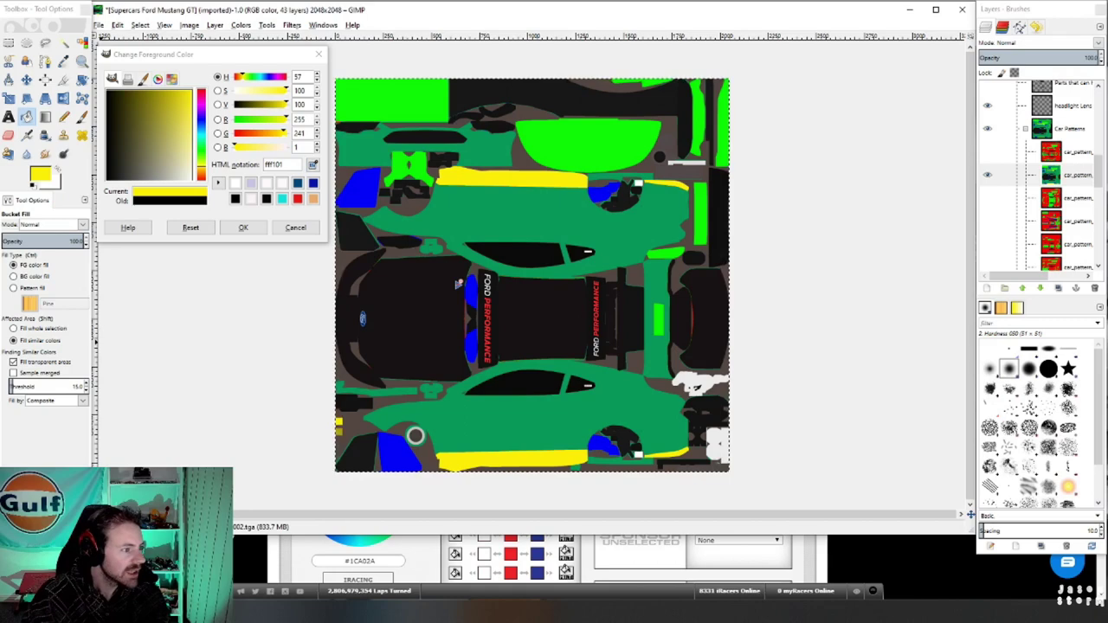
key("alt+Tab")
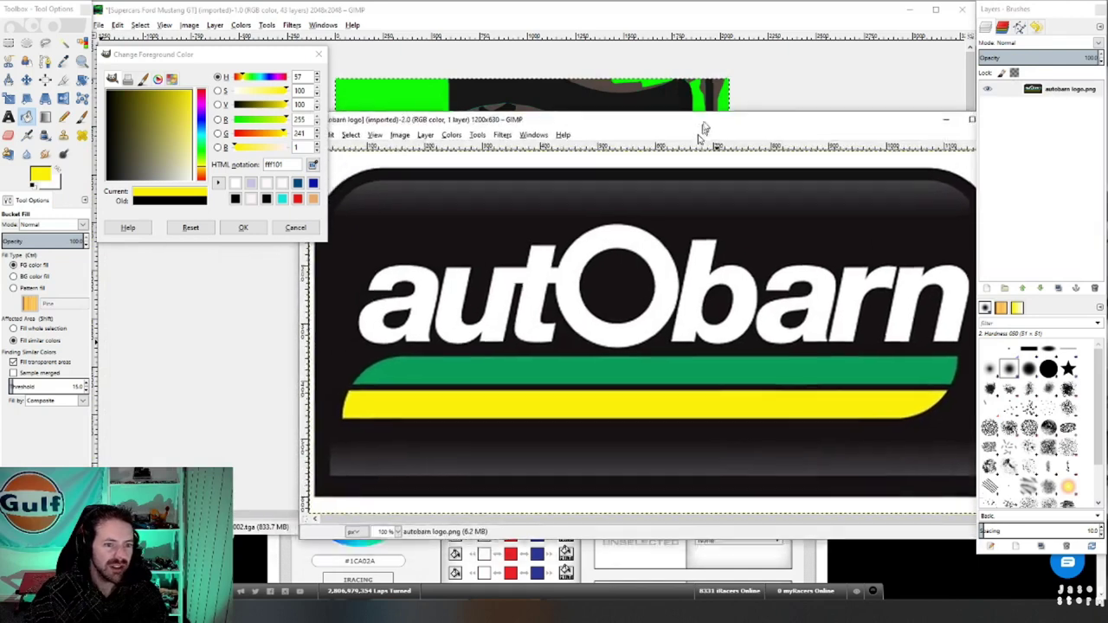
left_click_drag(711, 126, 649, 97)
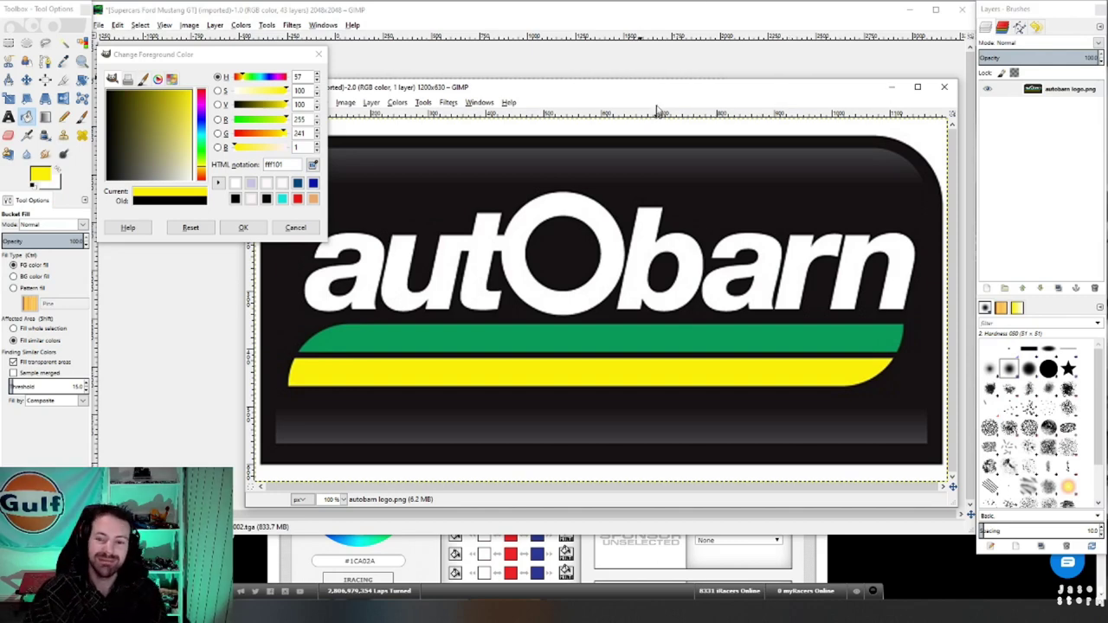
left_click_drag(667, 94, 4, 217)
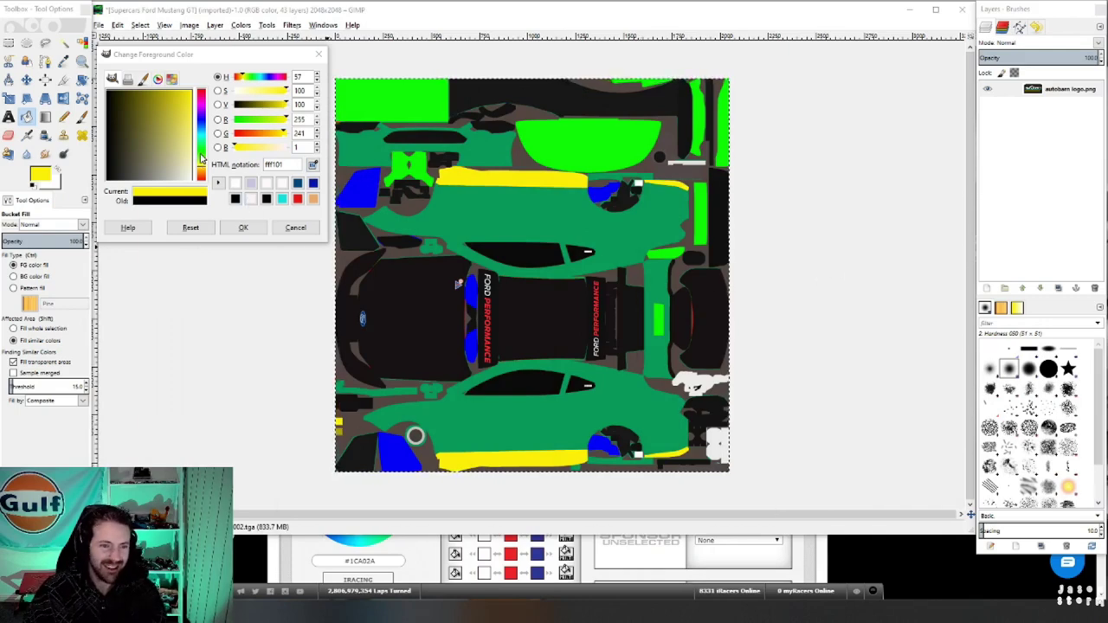
Recolour the teal body areas to brighter green 3ad20c using hue 106
left_click(201, 157)
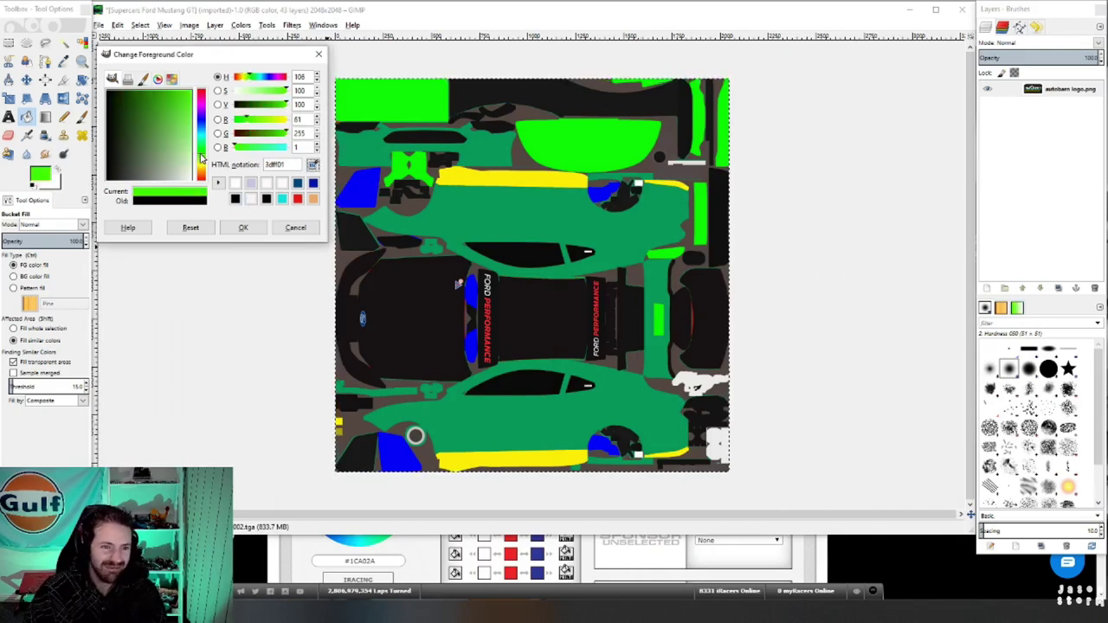
left_click(178, 96)
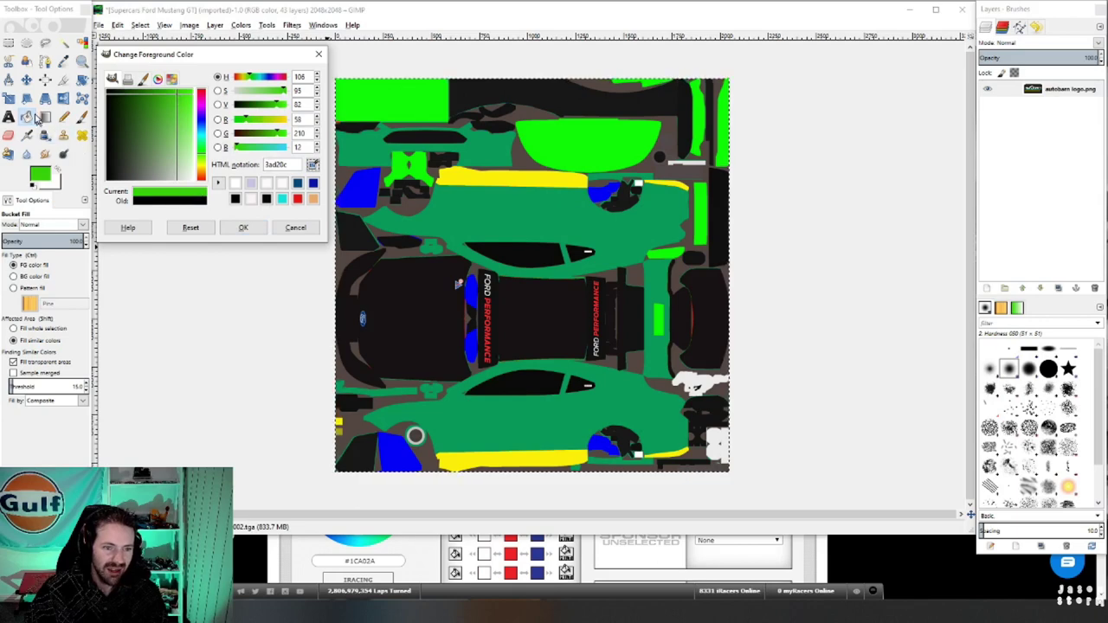
left_click(536, 215)
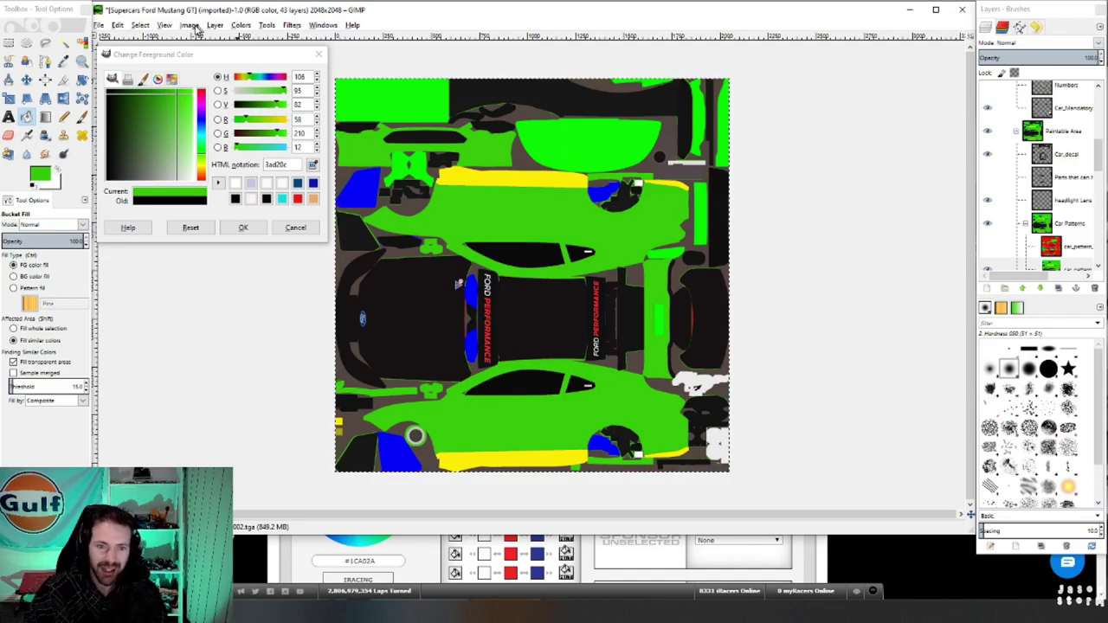
Fit the whole texture in the window with View > Zoom > Fit Image in Window
left_click(190, 25)
mouse_move(165, 26)
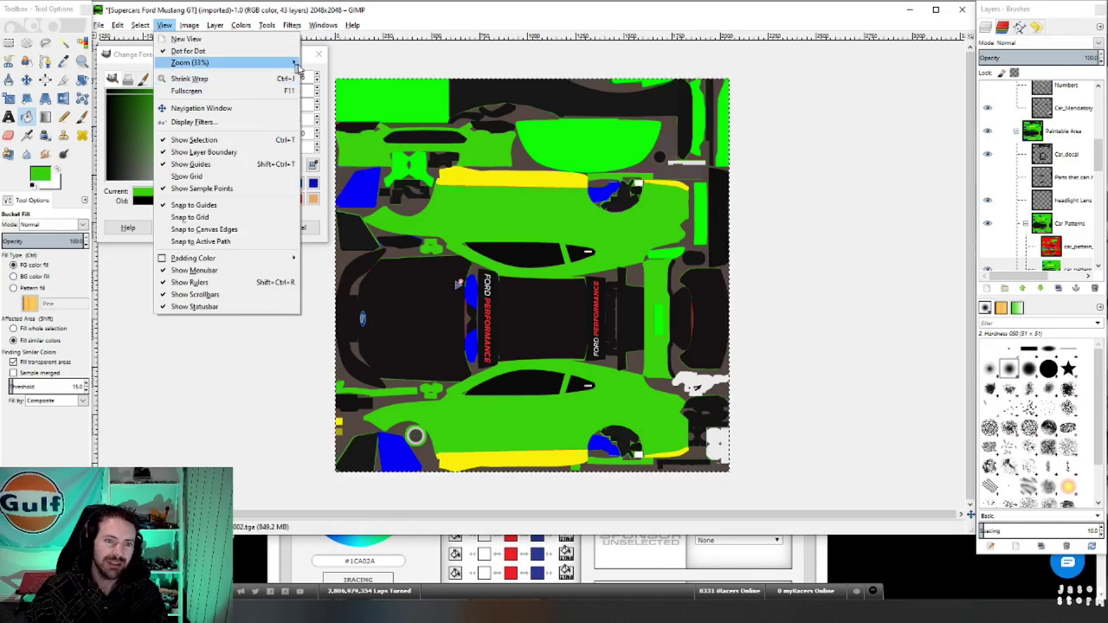
mouse_move(286, 62)
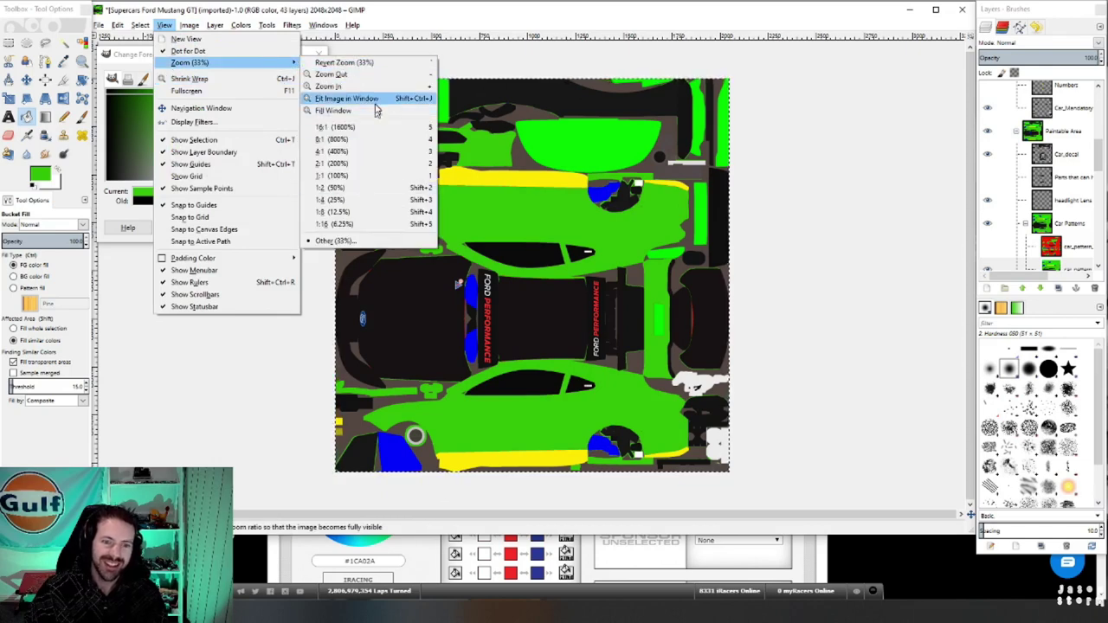
left_click(347, 99)
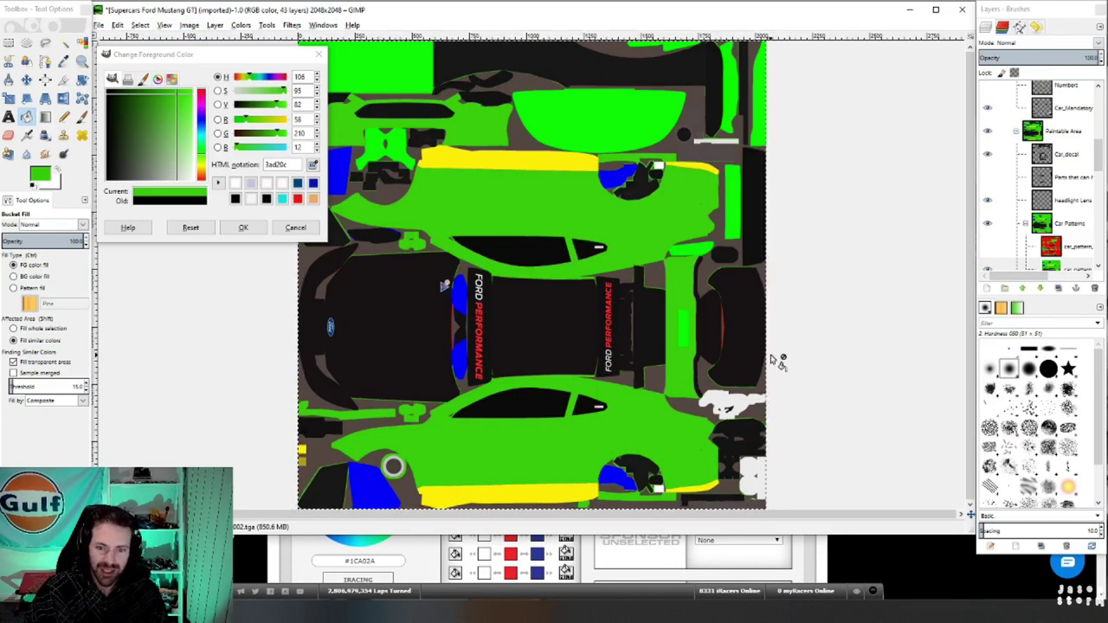
Sample the side-stripe yellow and fill the blue strip beside FORD PERFORMANCE with it
left_click(314, 165)
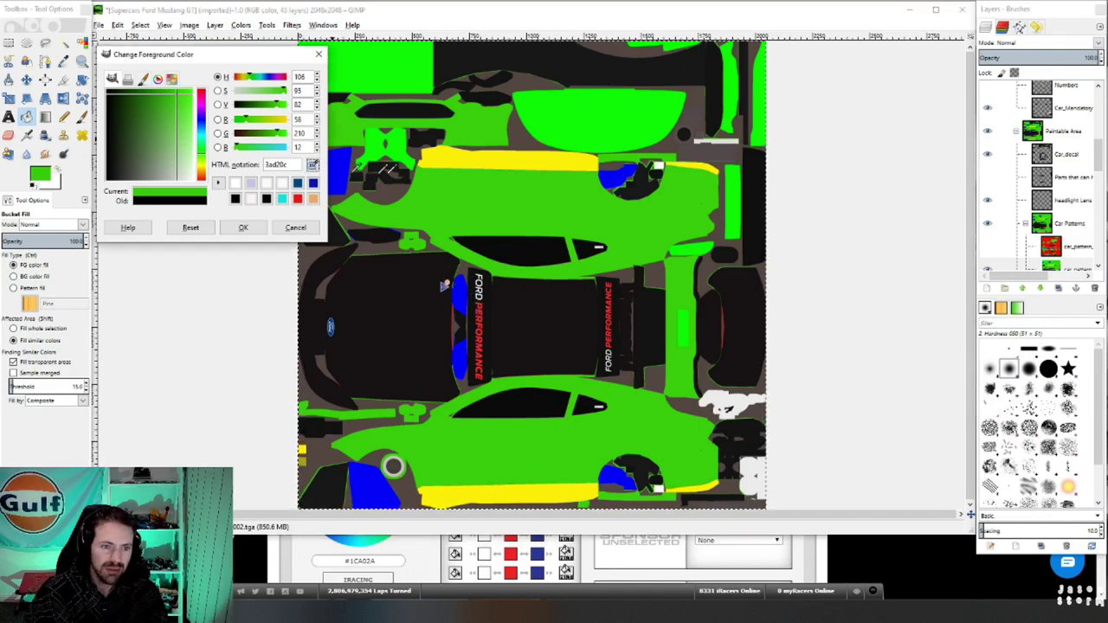
left_click(490, 156)
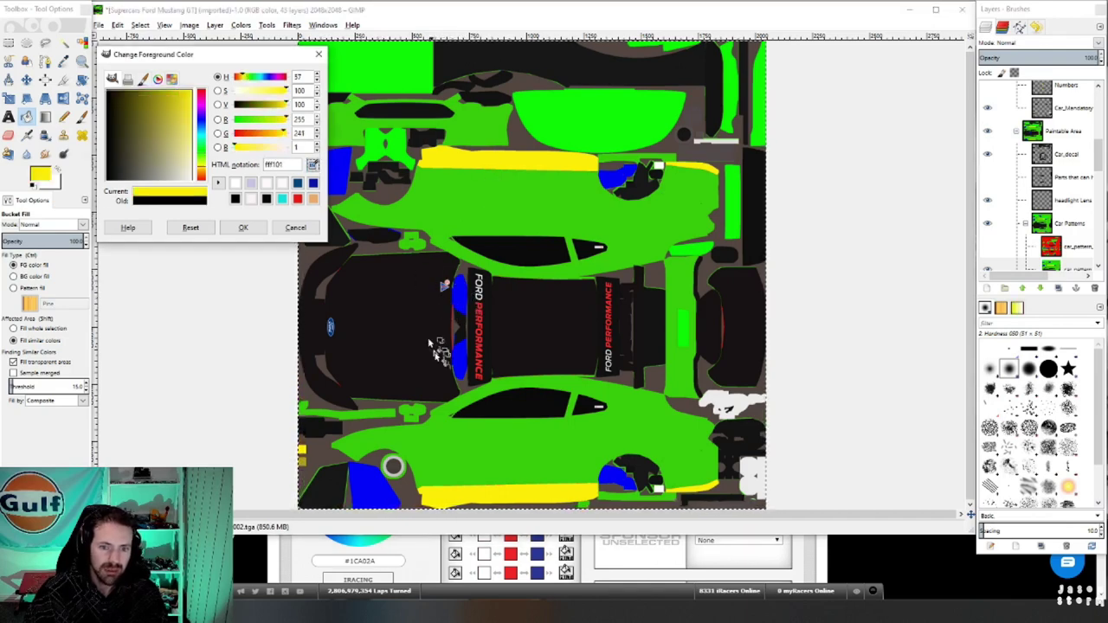
left_click(463, 347)
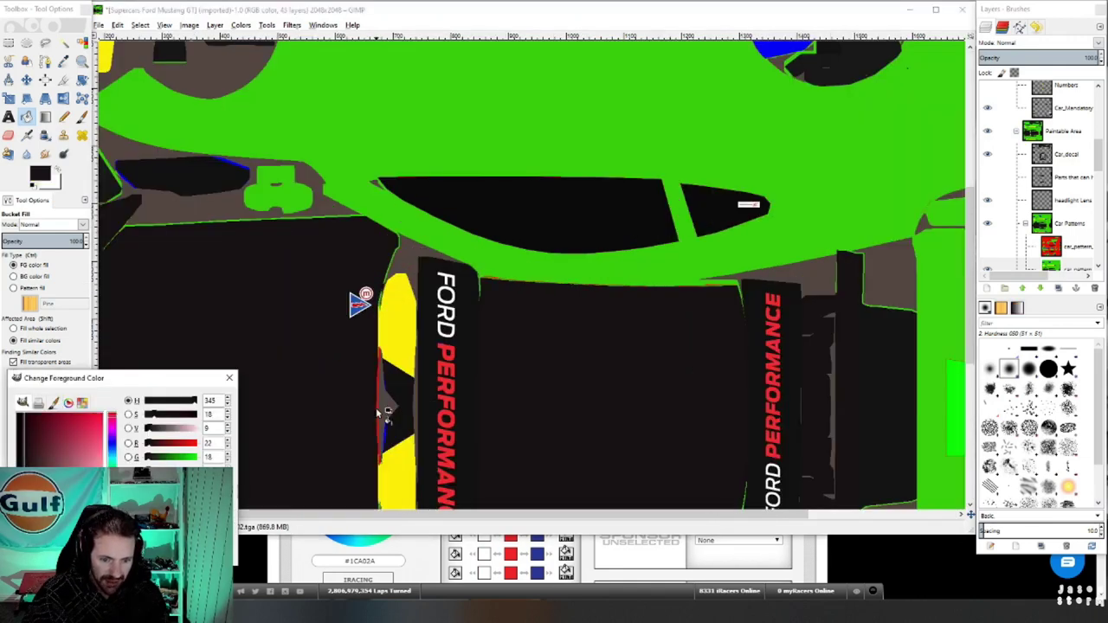
Fill the thin red and blue edge strip dark and zoom out to the whole texture
left_click(379, 414)
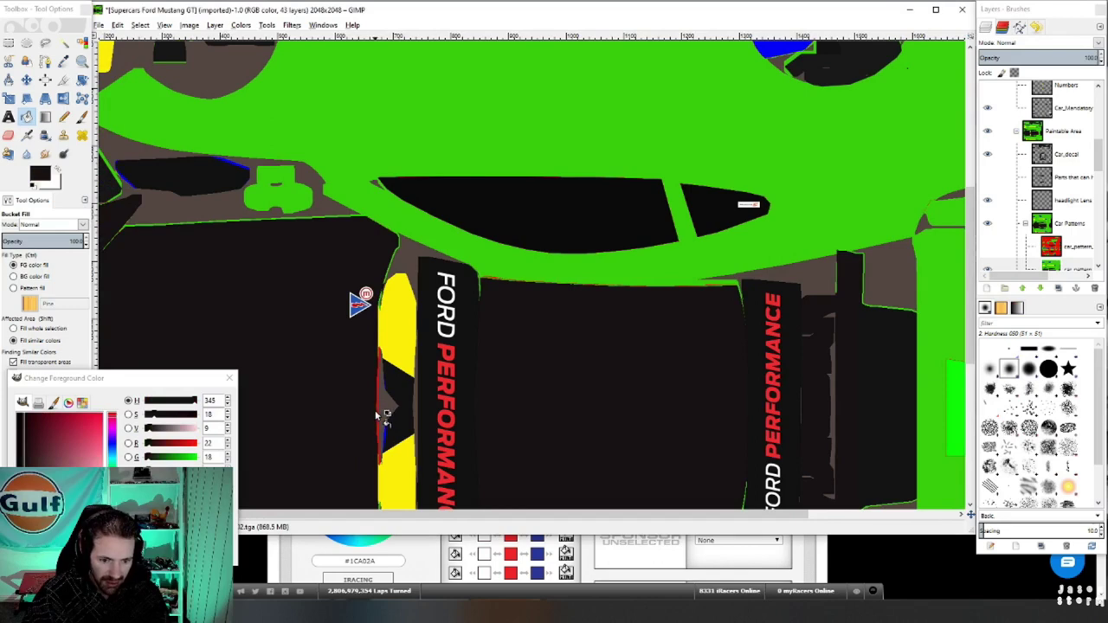
left_click(379, 413)
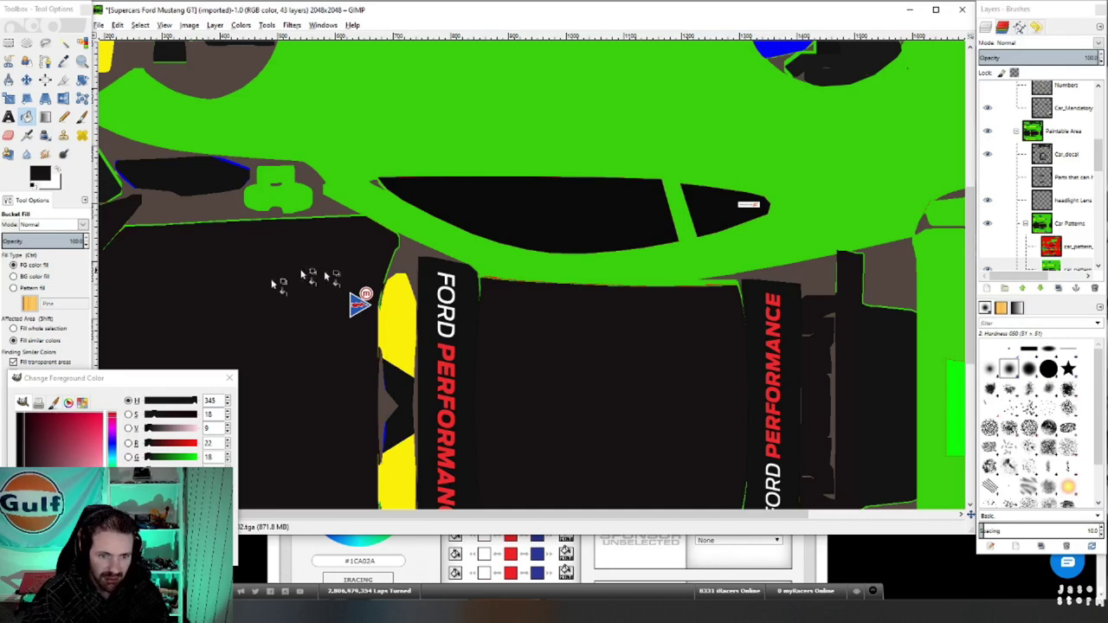
key("p")
left_click(165, 24)
left_click(372, 98)
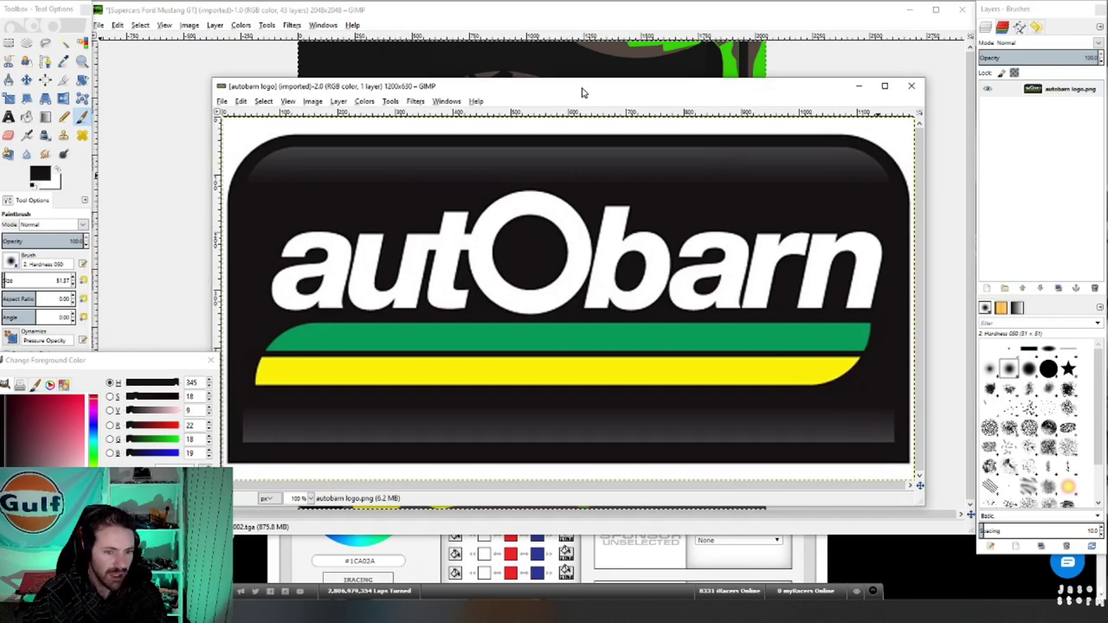
Position the logo window and begin a Free Select outline around the autobarn stripes
left_click_drag(582, 93, 0, 147)
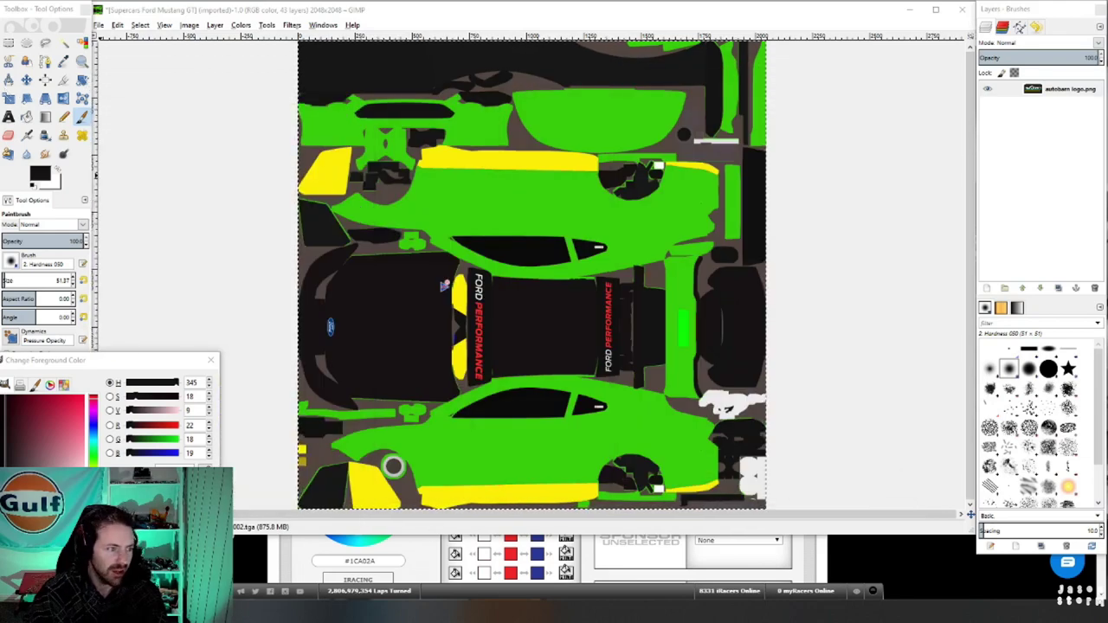
left_click_drag(69, 141, 595, 80)
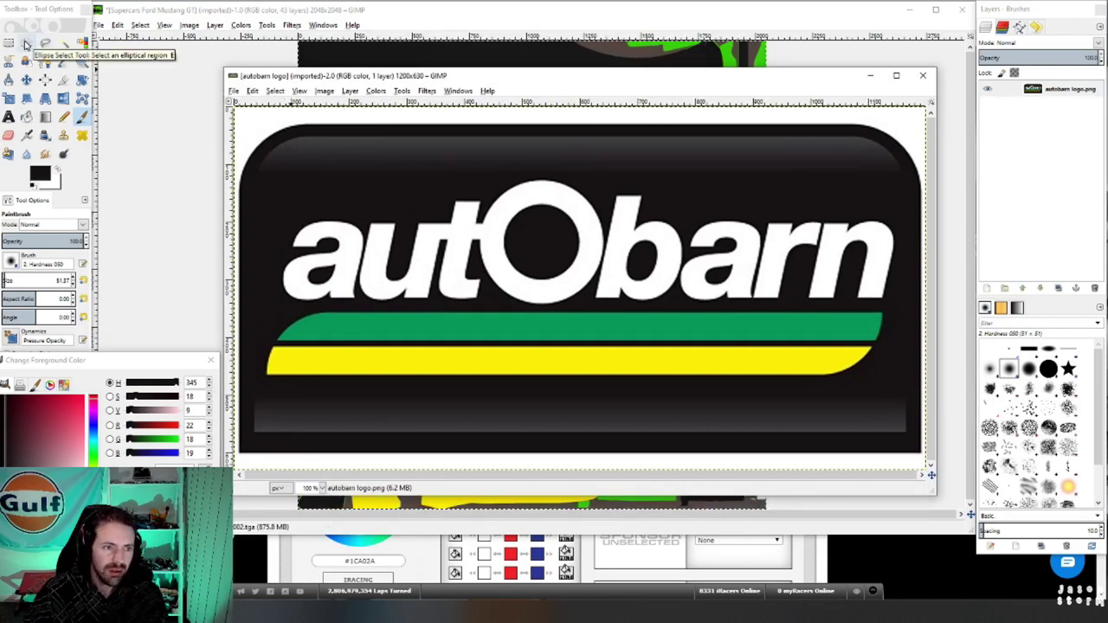
left_click(45, 43)
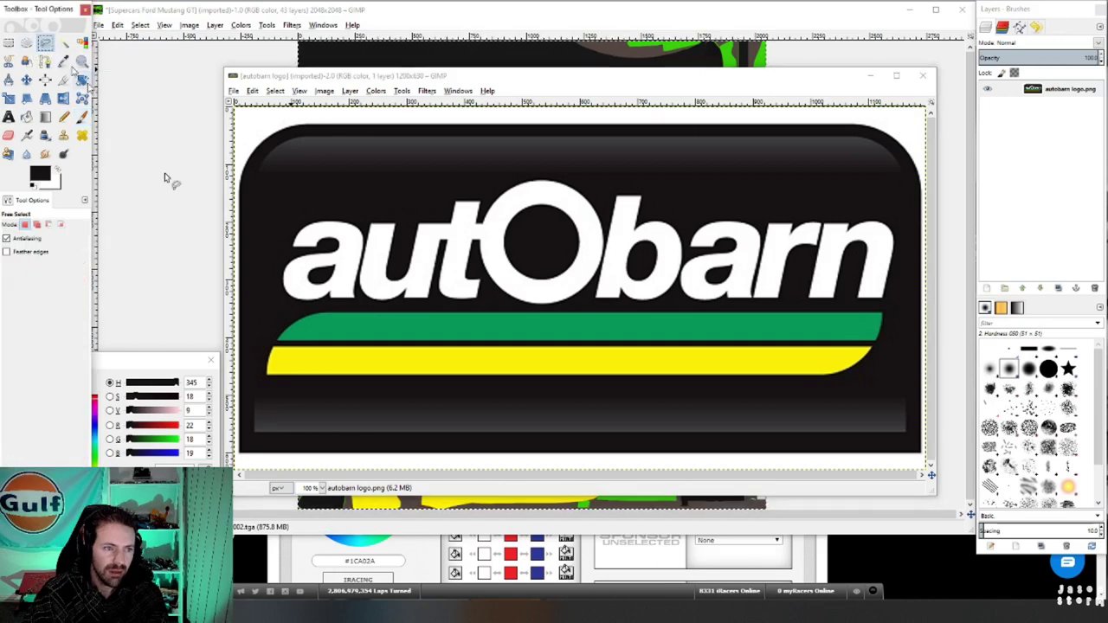
left_click(297, 224)
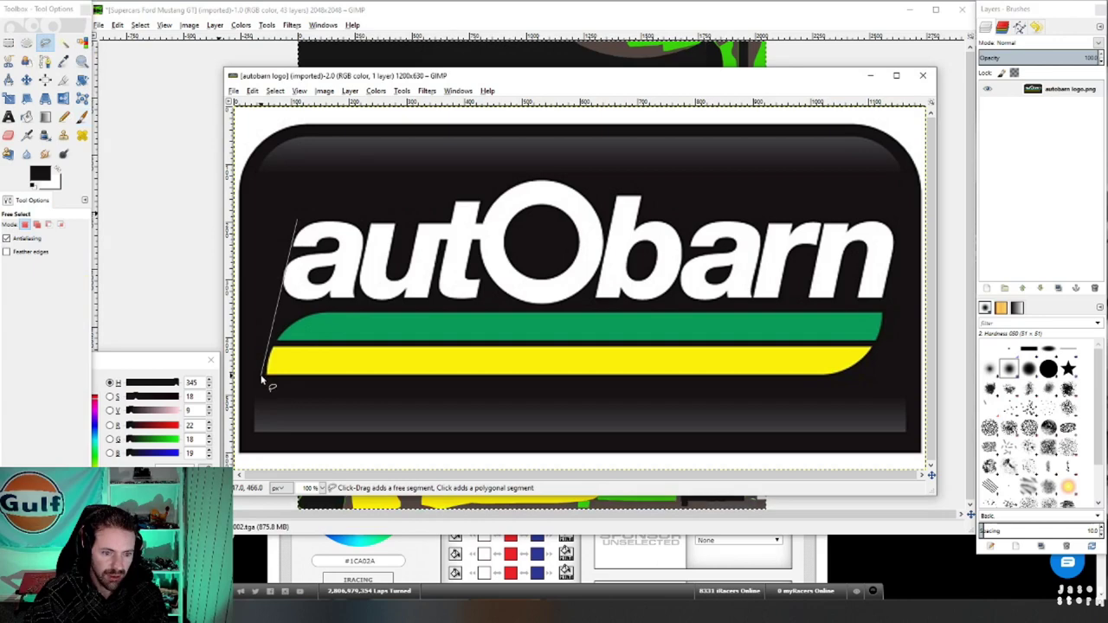
left_click(262, 381)
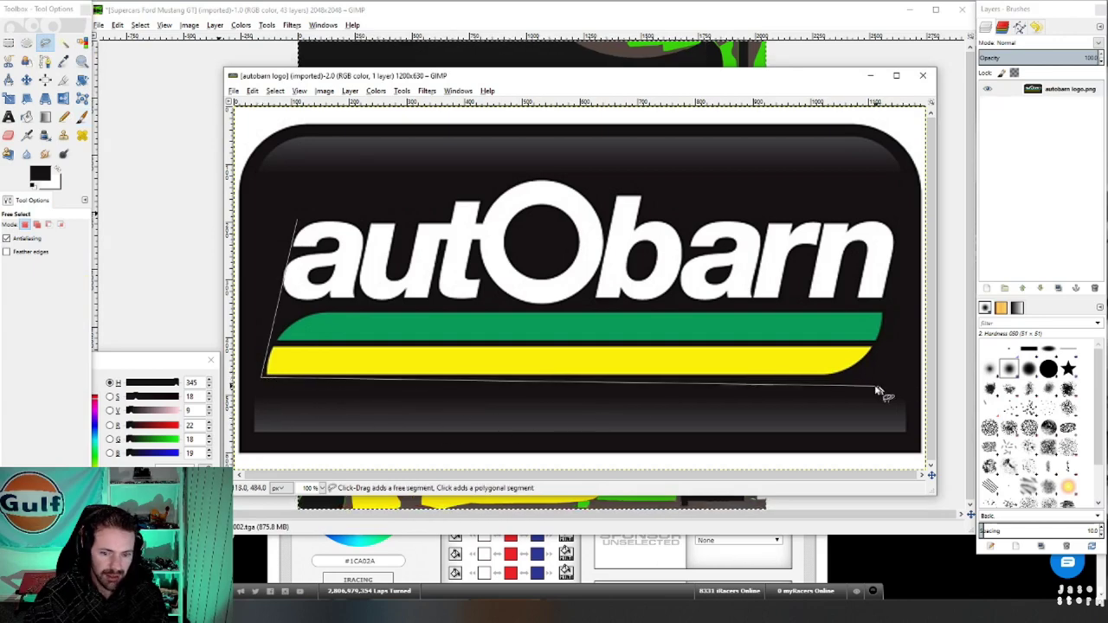
left_click(862, 381)
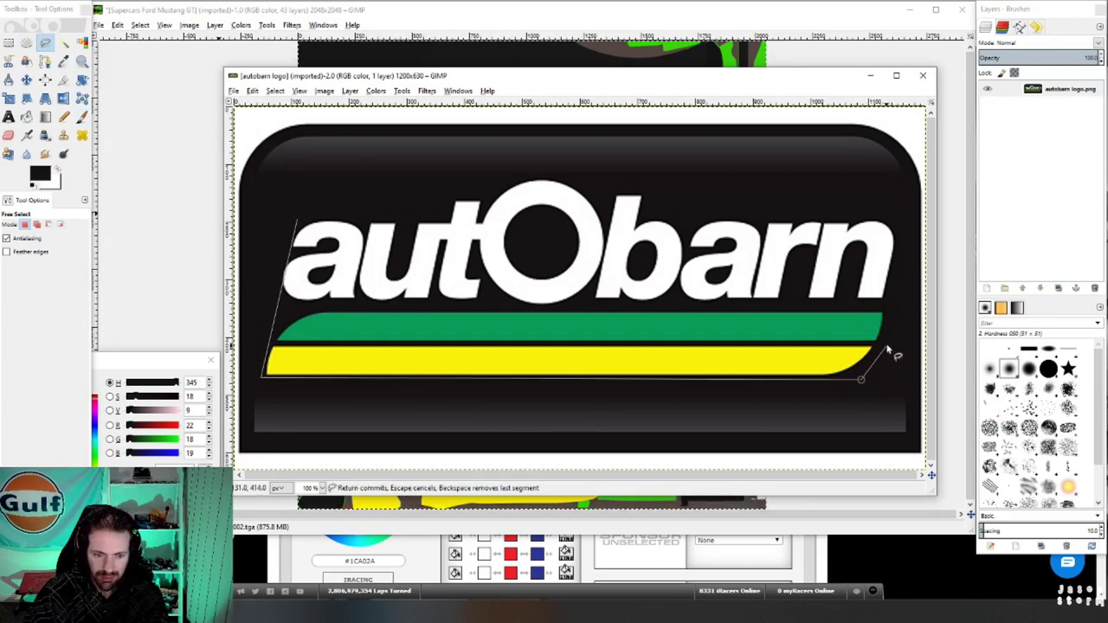
left_click(892, 334)
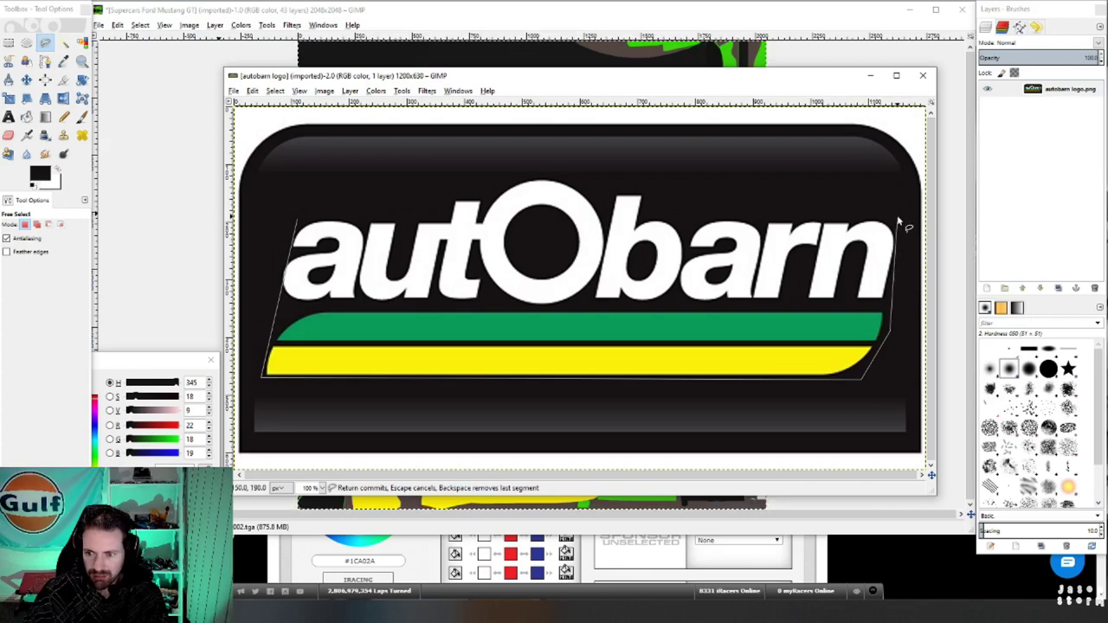
Close the outline over the autobarn lettering, copy it, and return to the Mustang texture
left_click(897, 219)
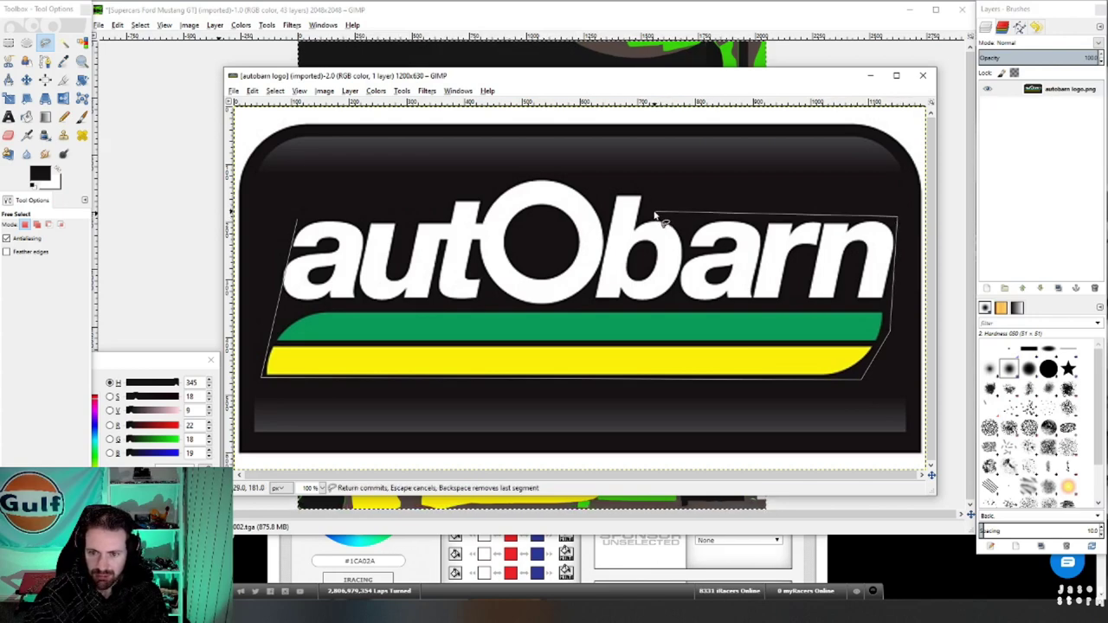
left_click(643, 191)
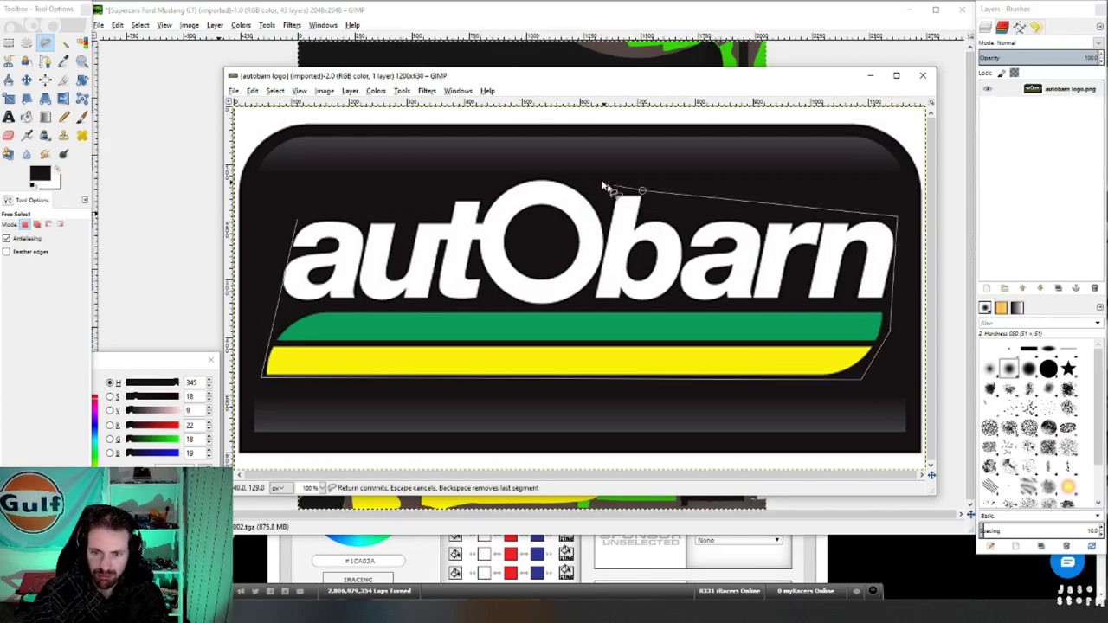
left_click(544, 179)
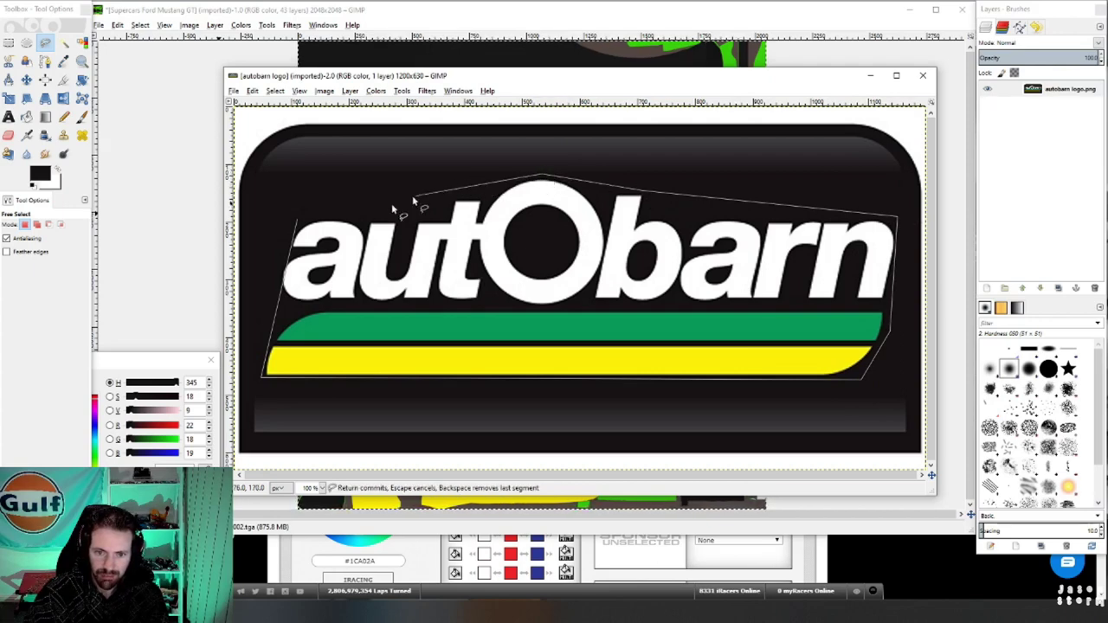
double_click(299, 223)
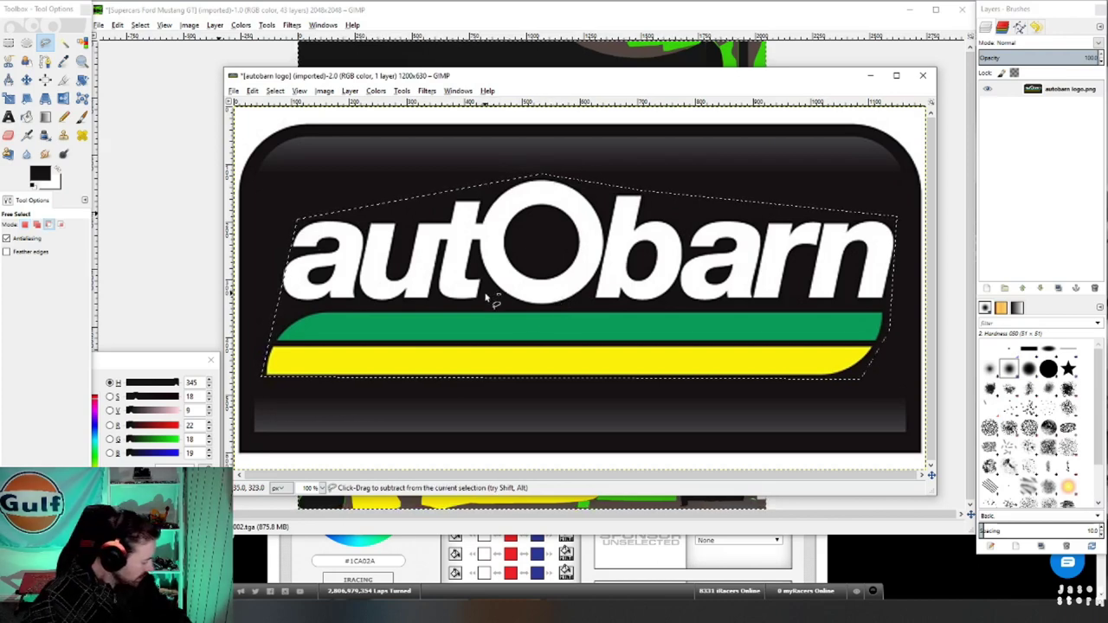
key("ctrl+c")
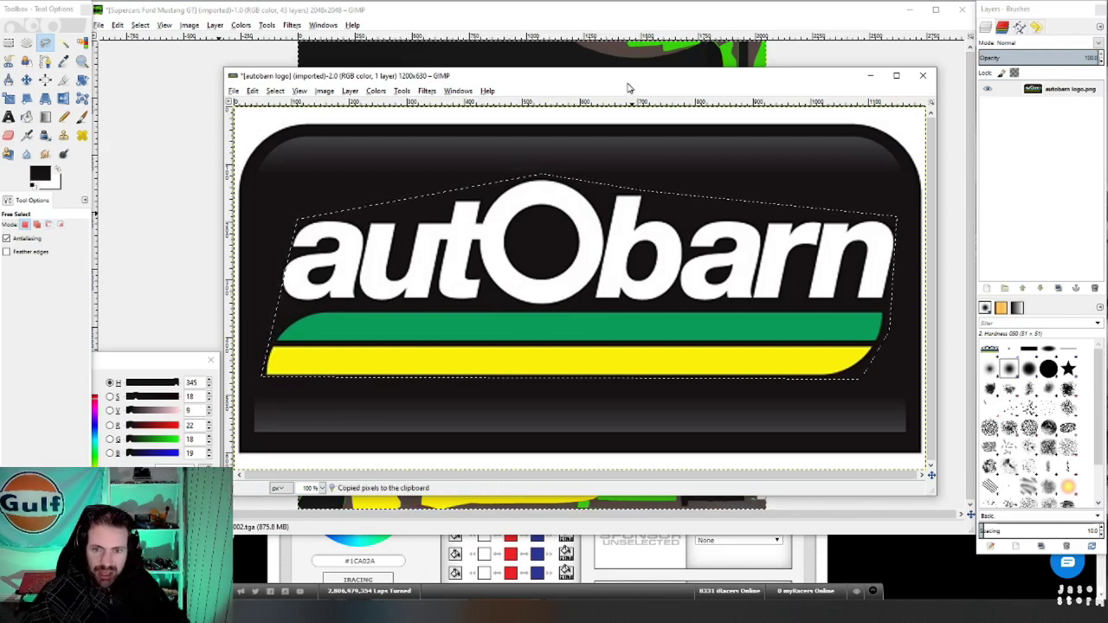
left_click_drag(628, 86, 595, 86)
left_click(597, 9)
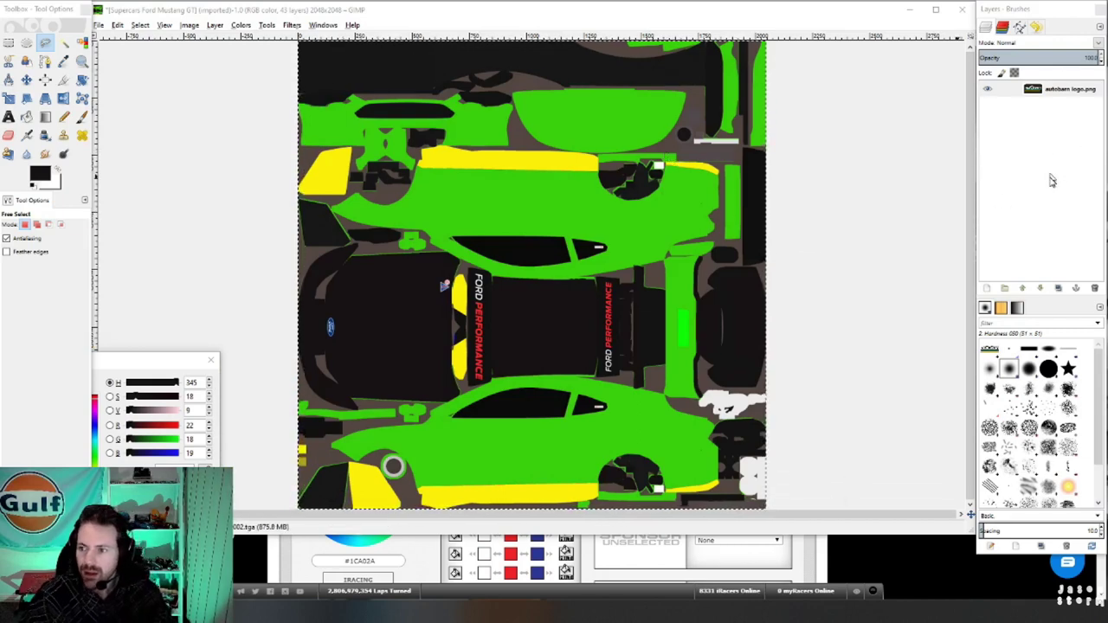
Add a transparent layer named 'autobahn logo' to the Mustang texture and paste the copied logo
left_click(725, 21)
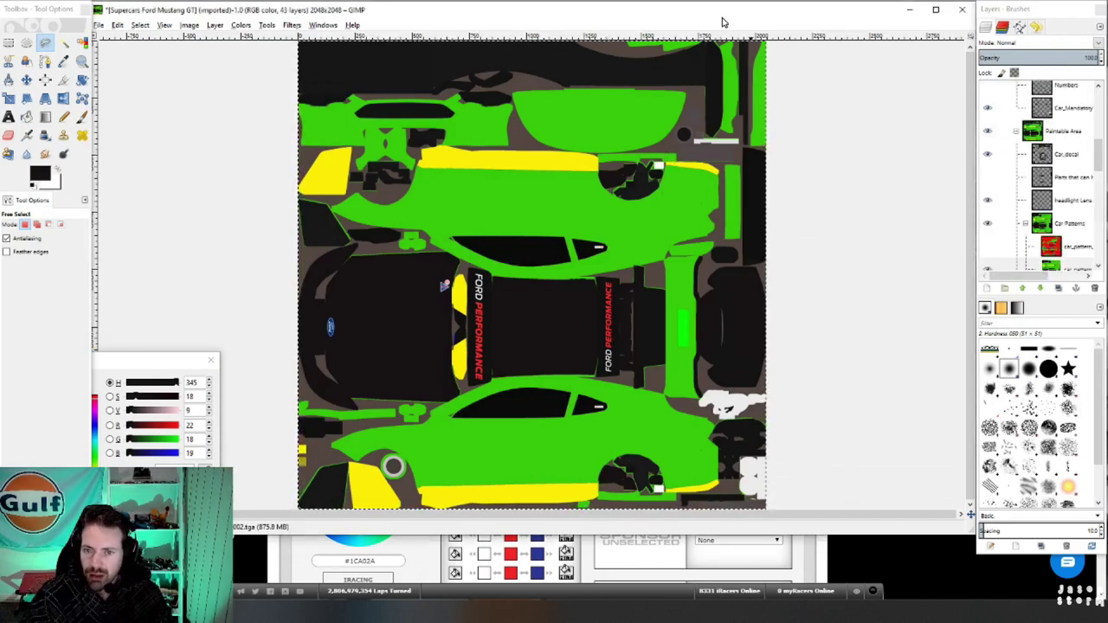
left_click_drag(1104, 112, 1103, 163)
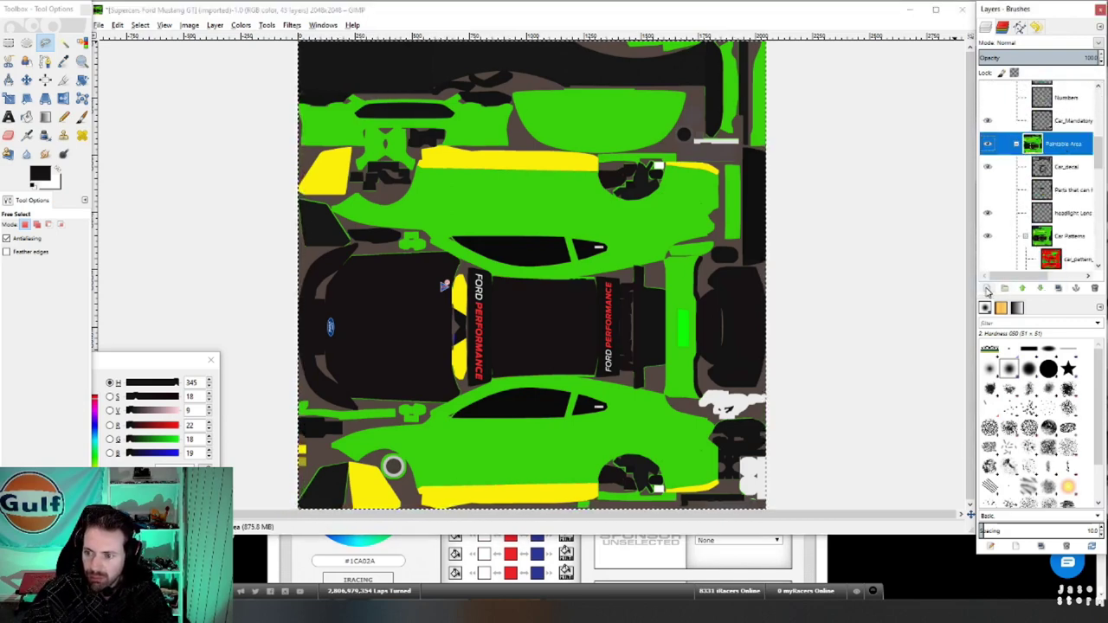
left_click(986, 287)
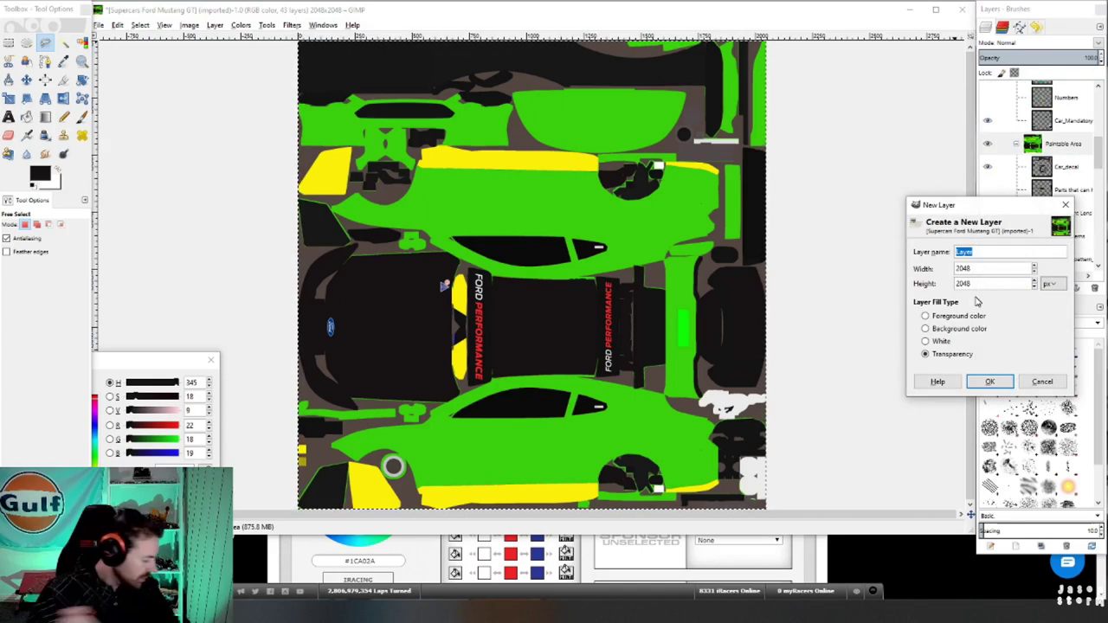
type("auto")
type("bahn")
type(" logo")
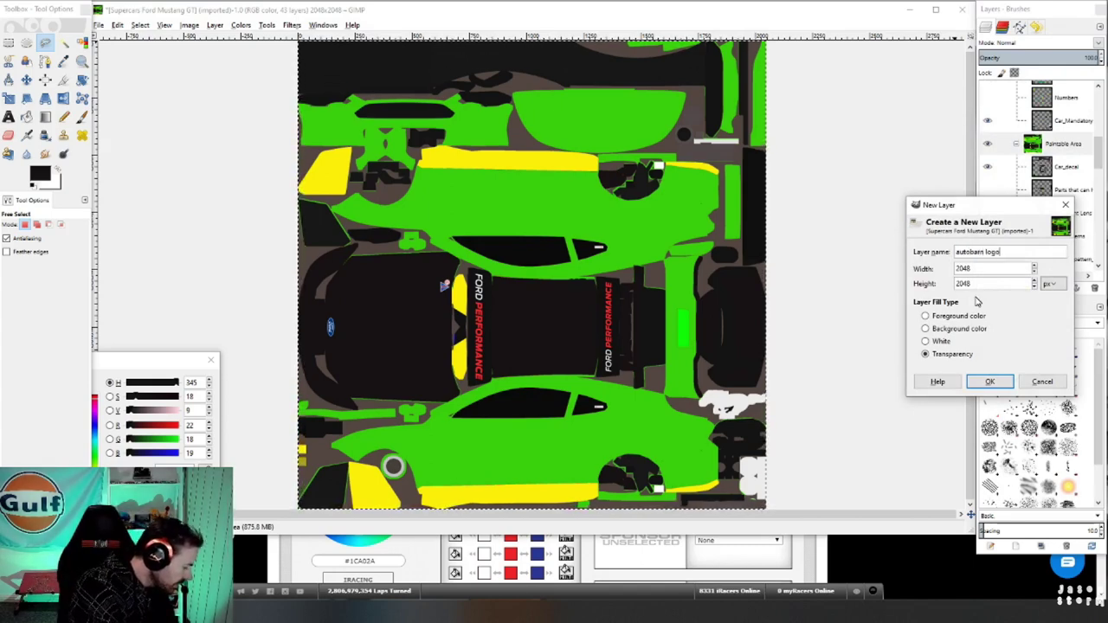
left_click(989, 381)
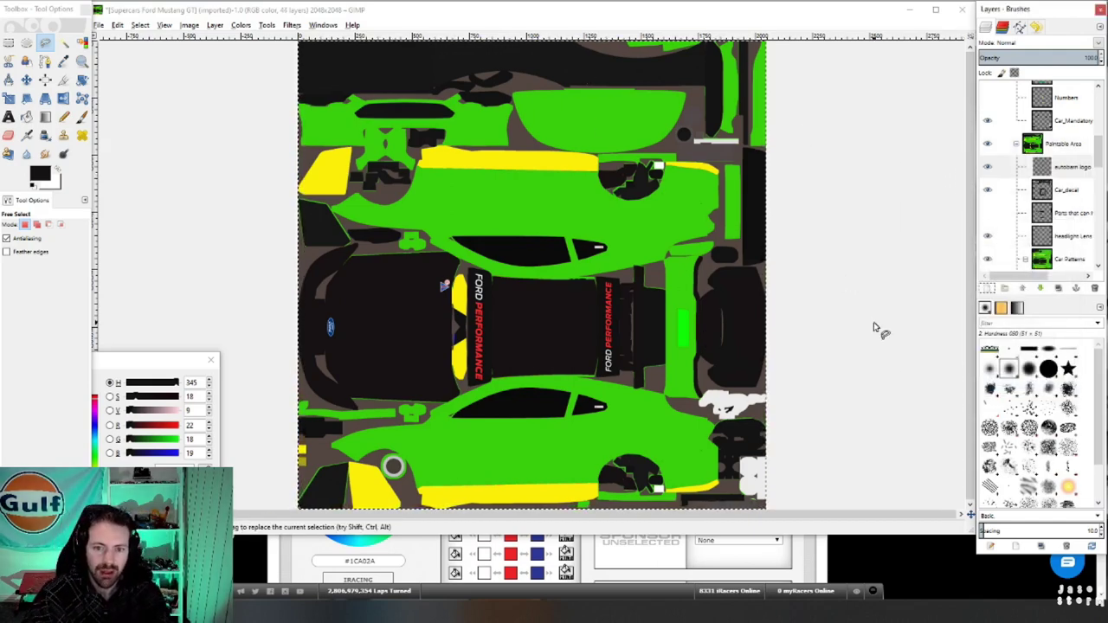
key("ctrl+v")
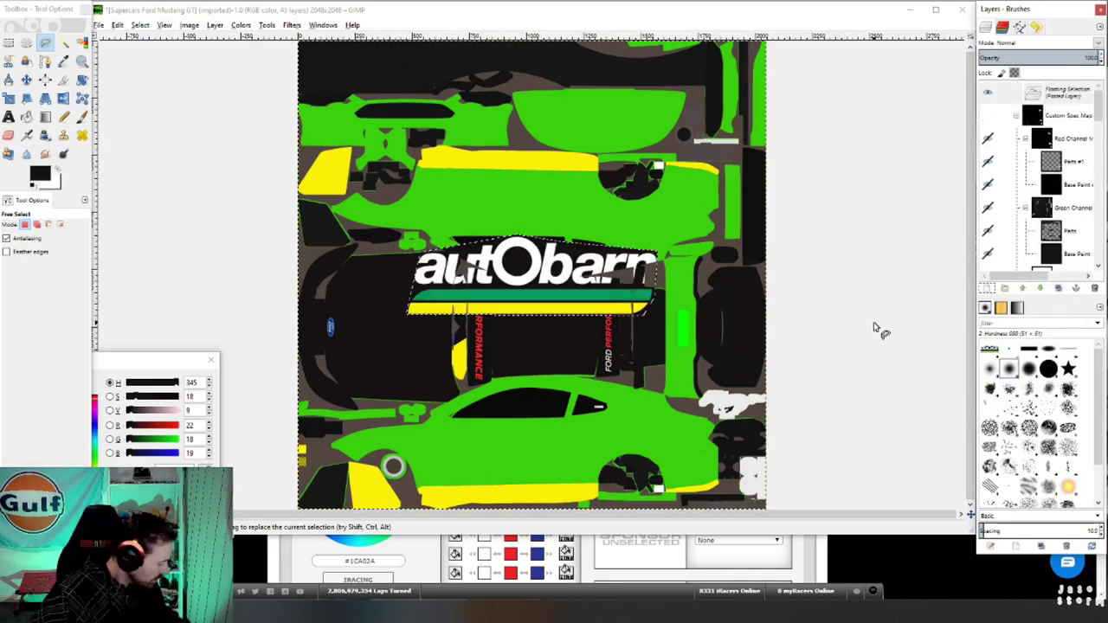
Move the pasted logo up, rotate it 89.07° to vertical, and begin scaling it to 239×832
left_click(27, 79)
left_click_drag(519, 265, 514, 195)
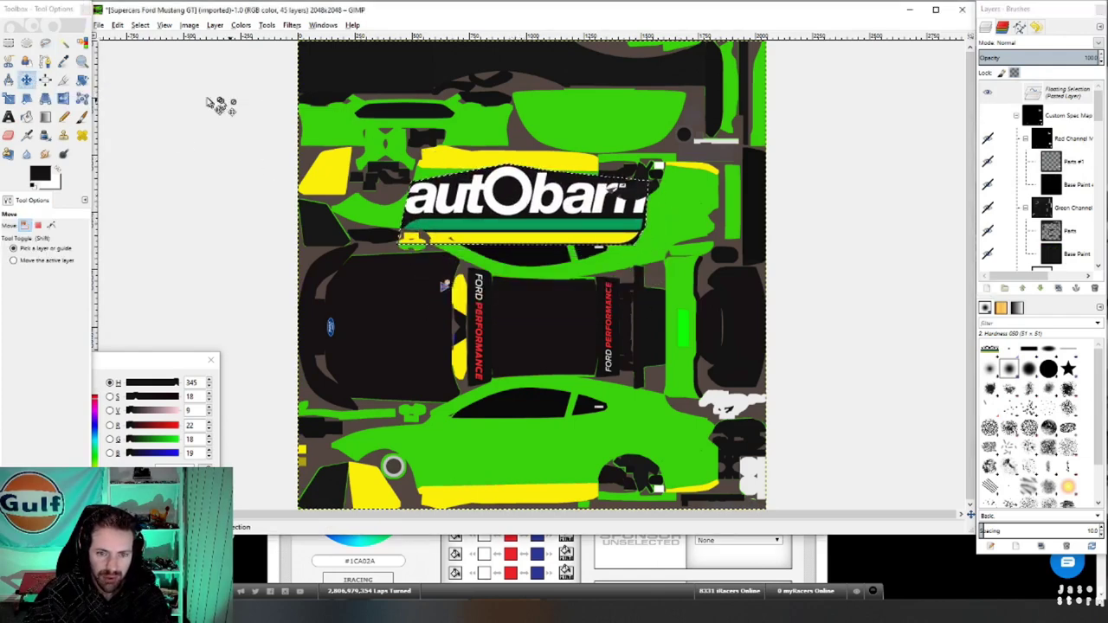
left_click(83, 80)
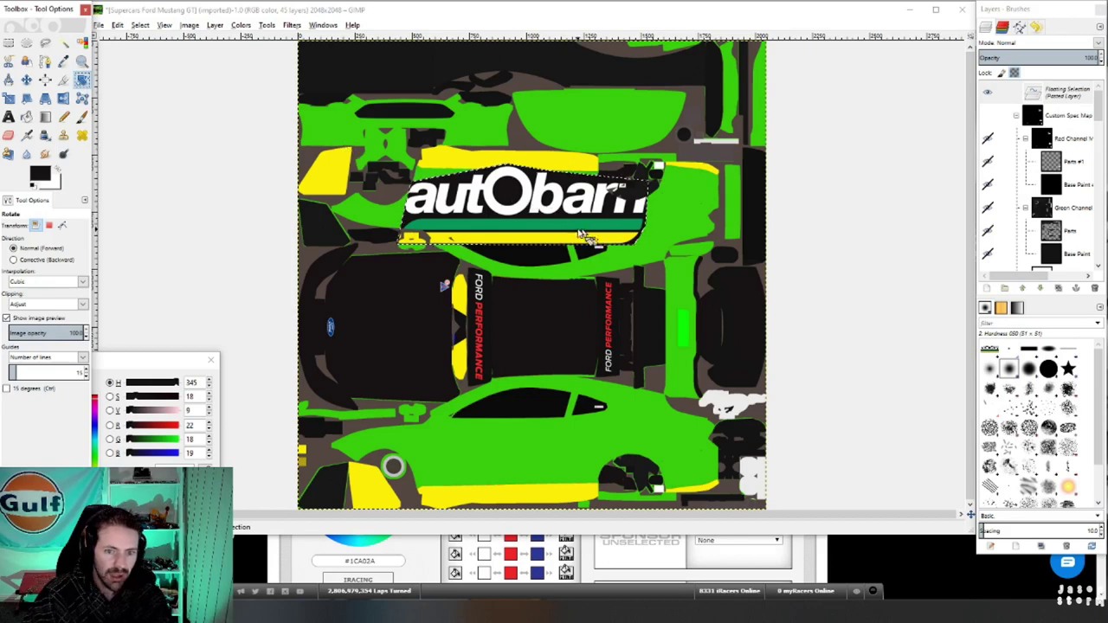
left_click(511, 201)
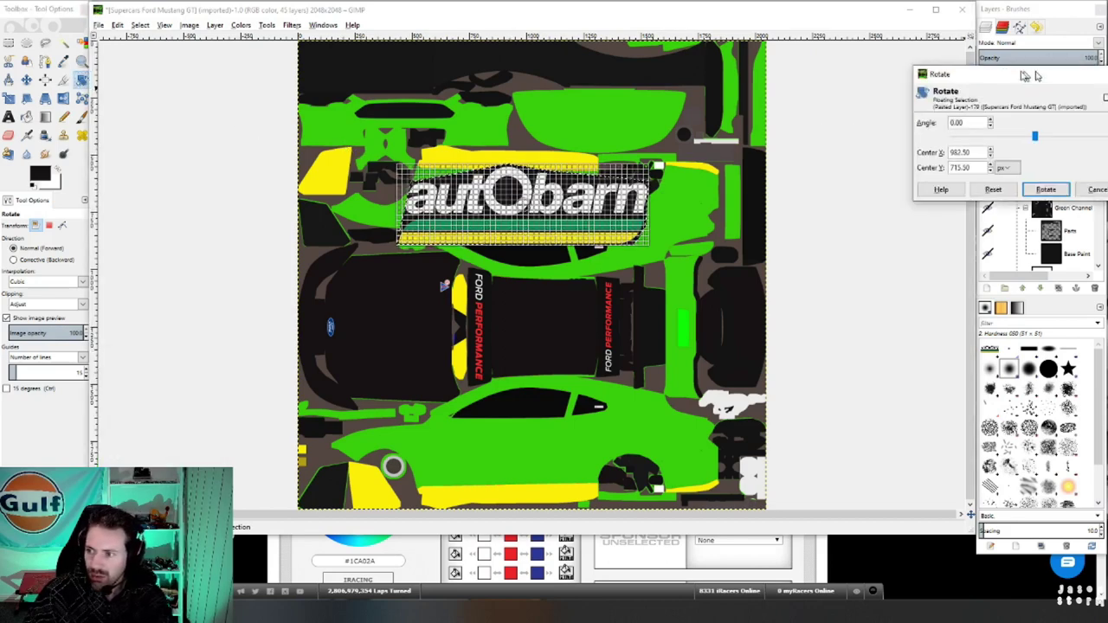
left_click_drag(1028, 71, 866, 93)
left_click_drag(876, 156, 918, 154)
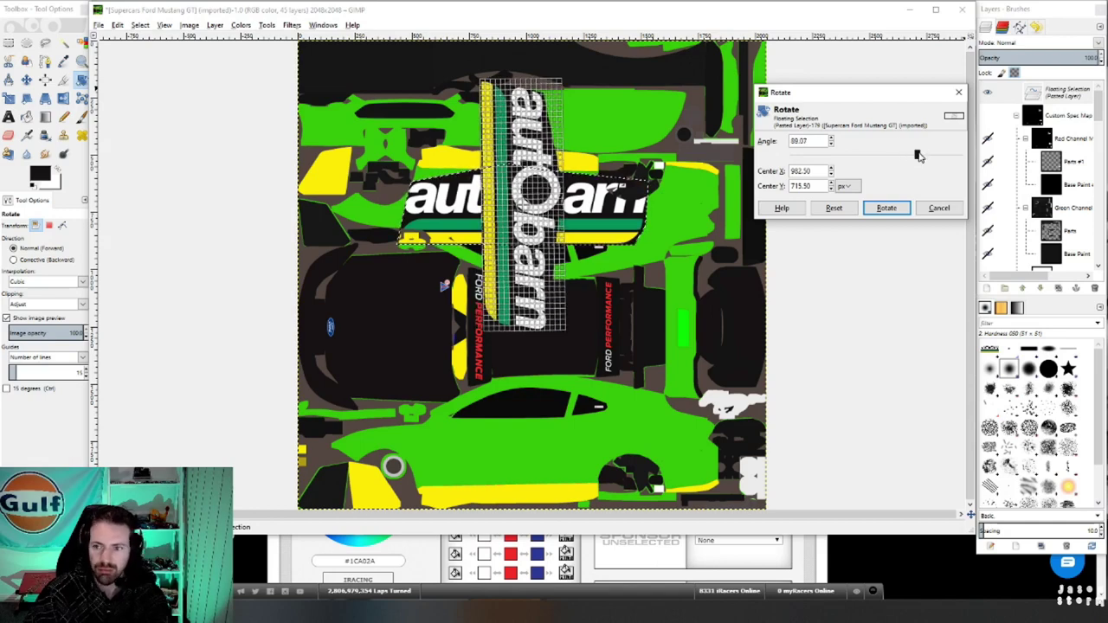
left_click_drag(920, 153, 917, 157)
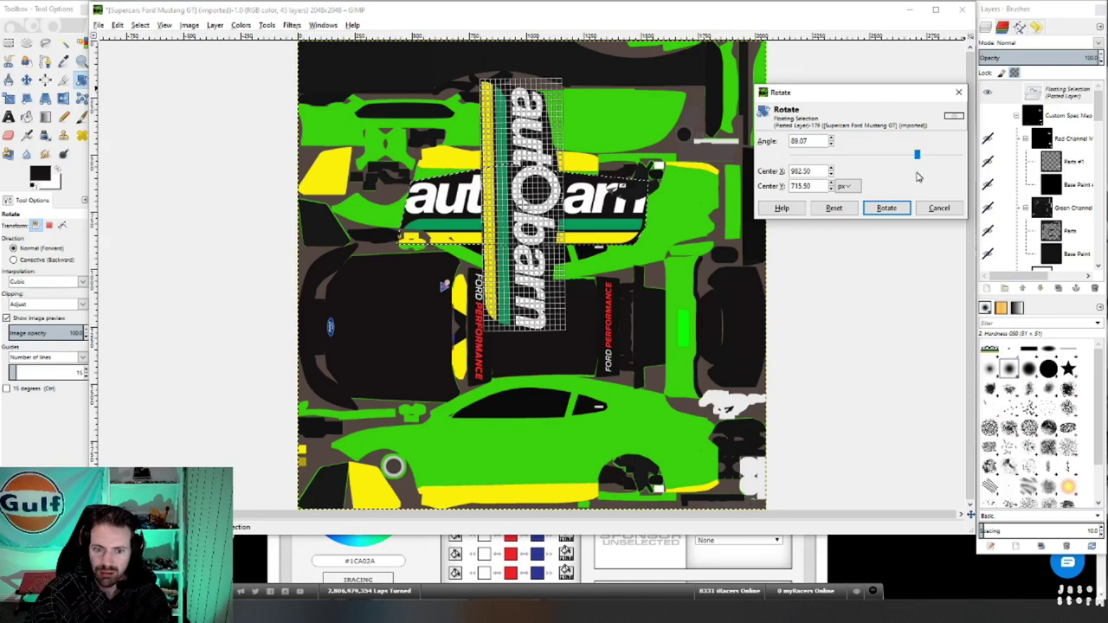
left_click(888, 209)
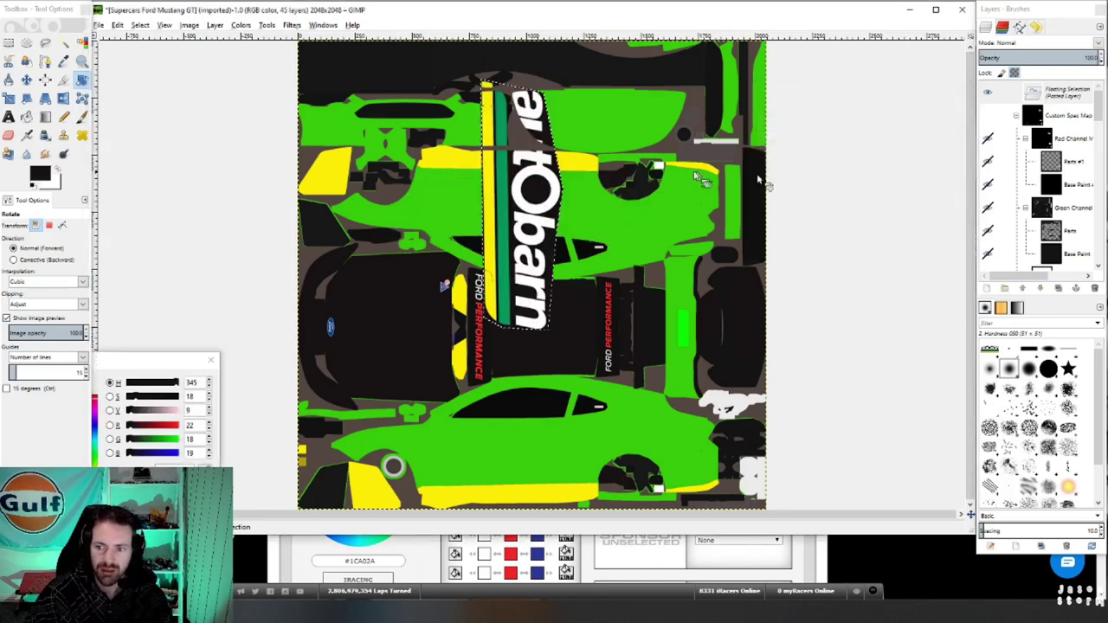
left_click(10, 99)
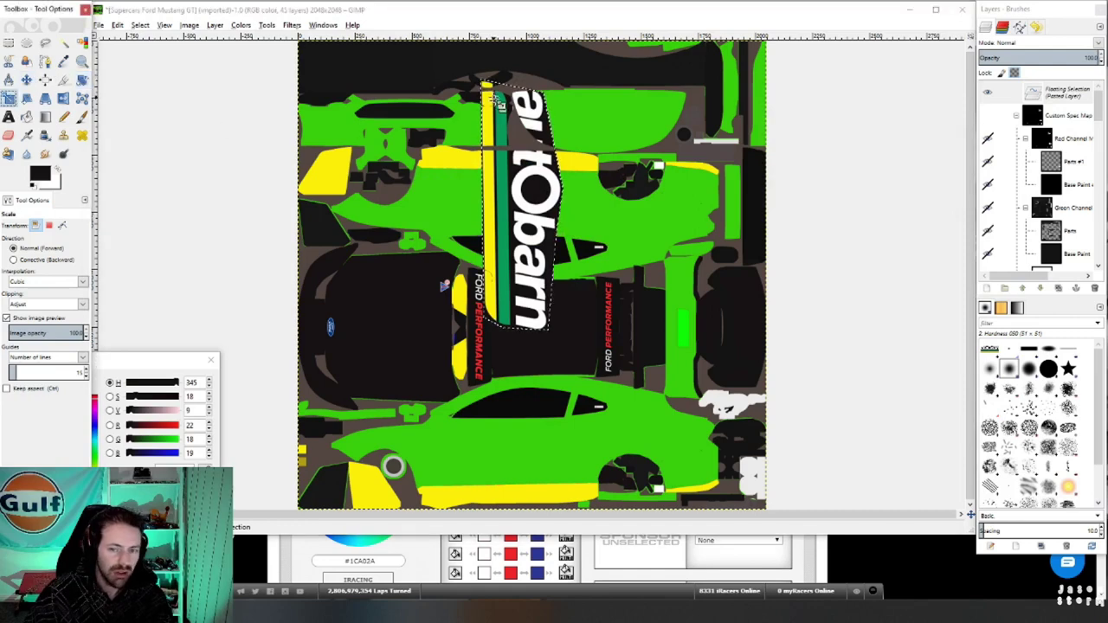
left_click_drag(486, 86, 514, 138)
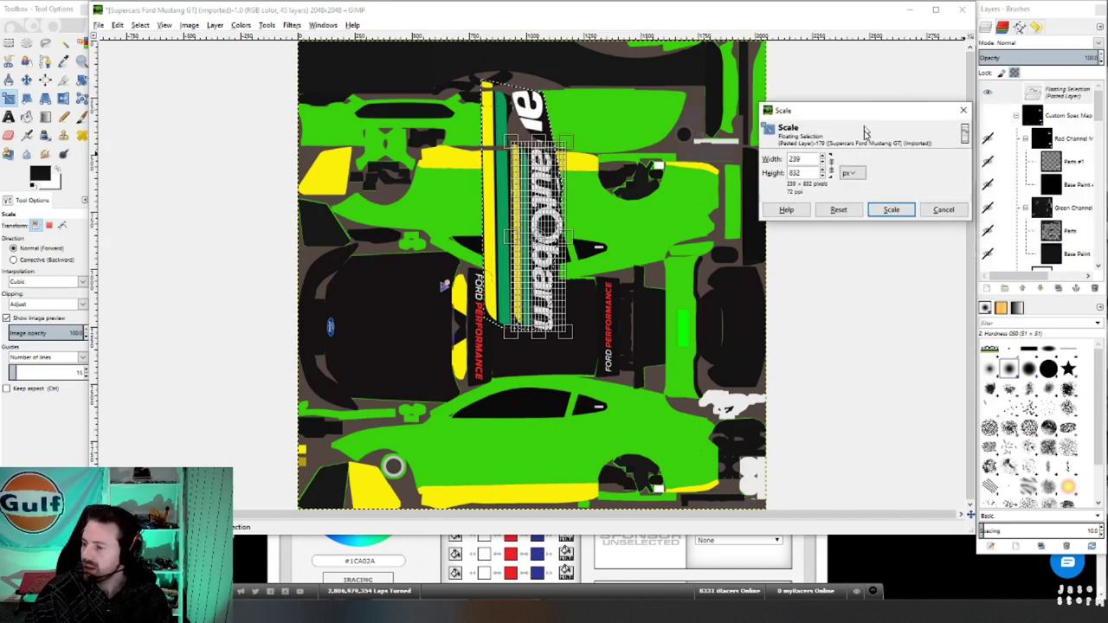
Rescale the logo smaller and move it onto the left black panel
left_click(847, 211)
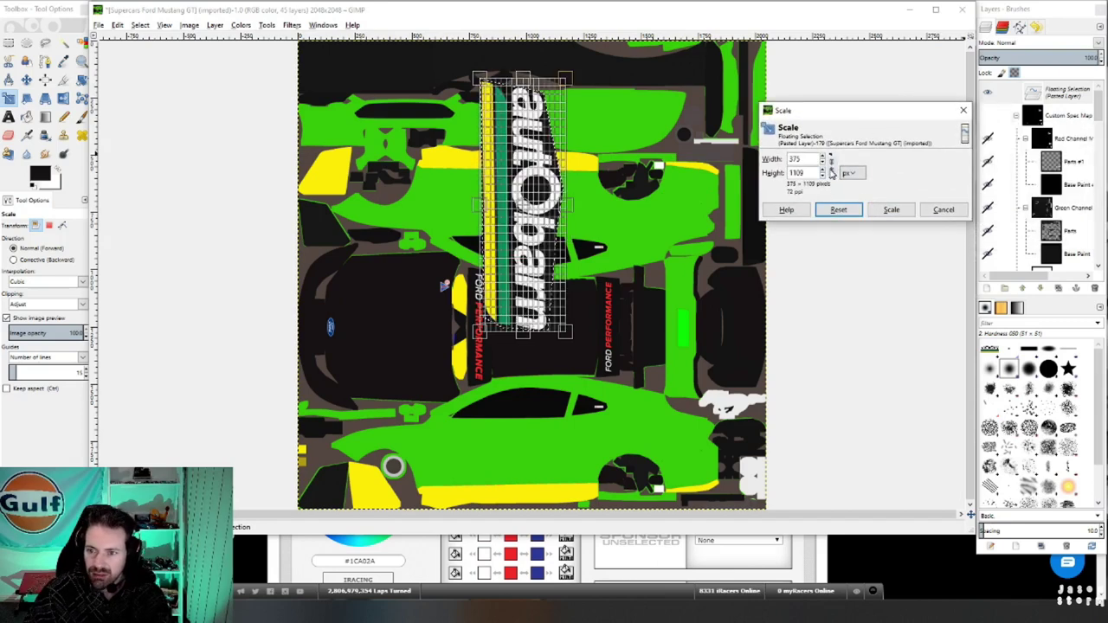
left_click_drag(476, 77, 509, 173)
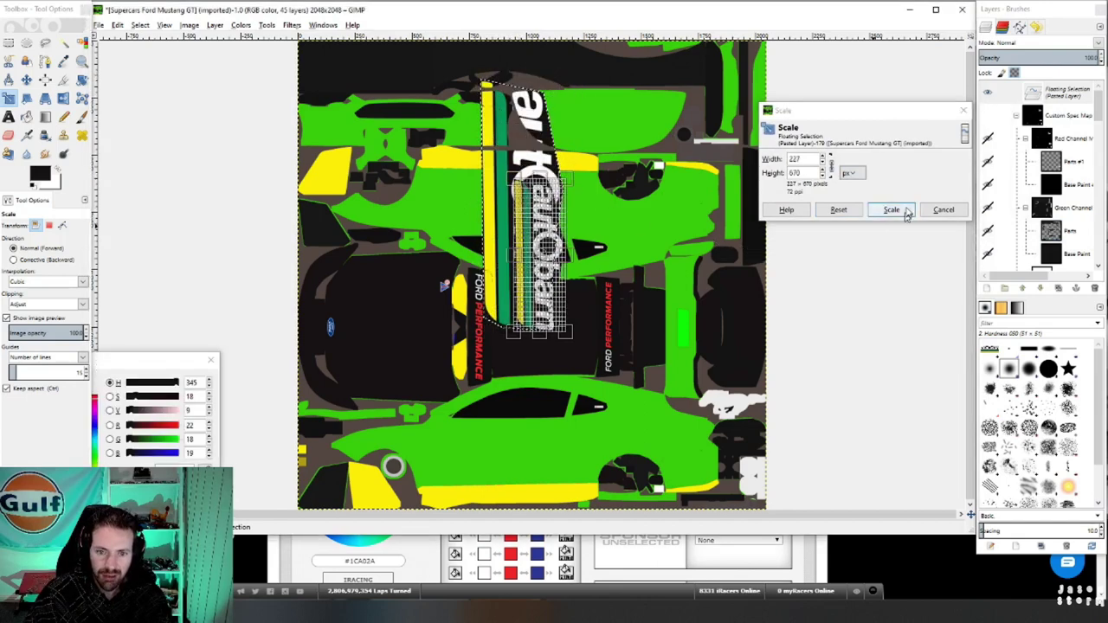
left_click(893, 210)
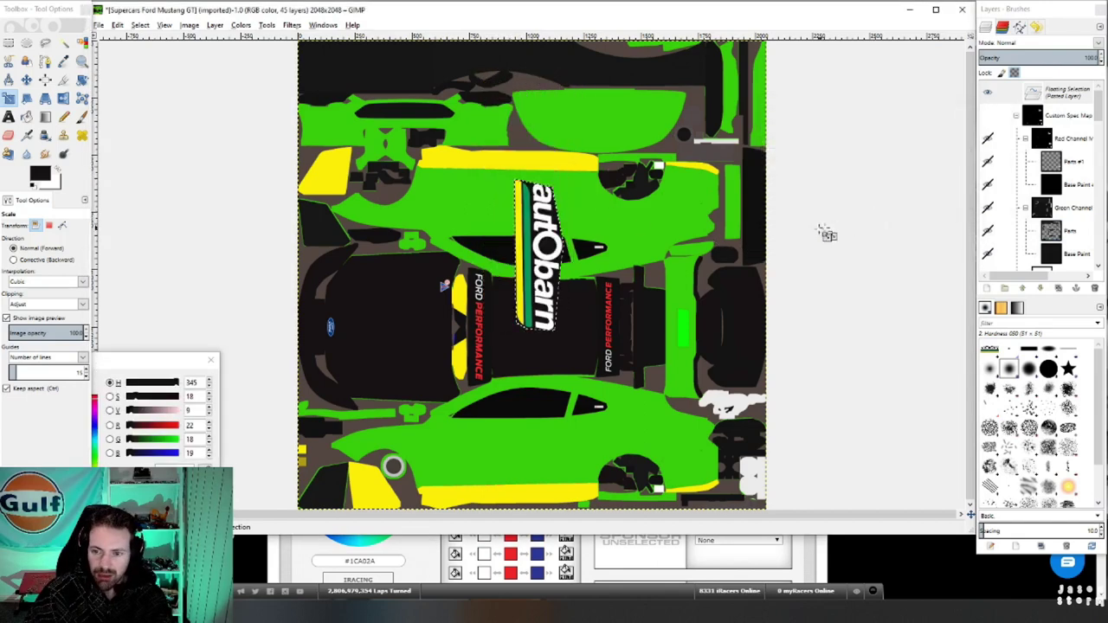
left_click(27, 79)
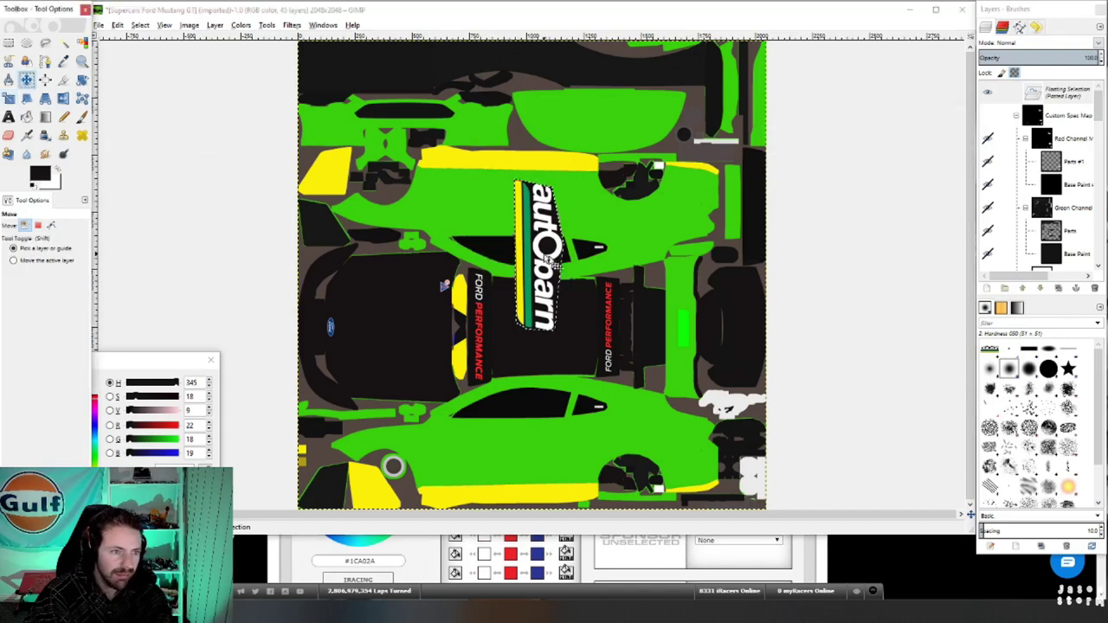
left_click_drag(544, 251, 395, 317)
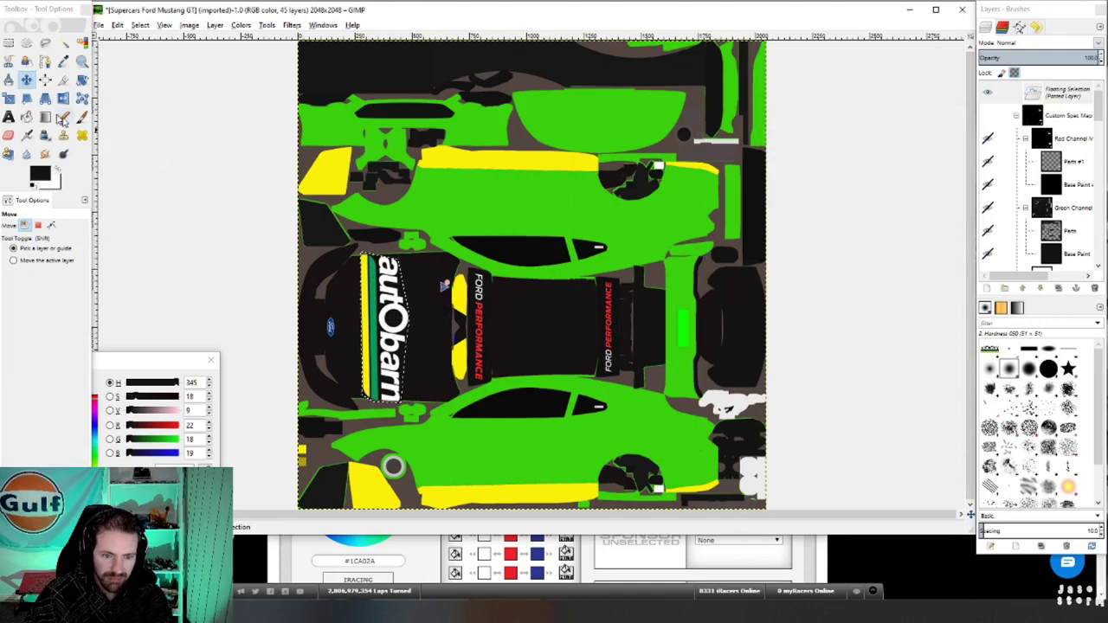
Scale the floating autObarn logo again to 204×600
left_click(23, 99)
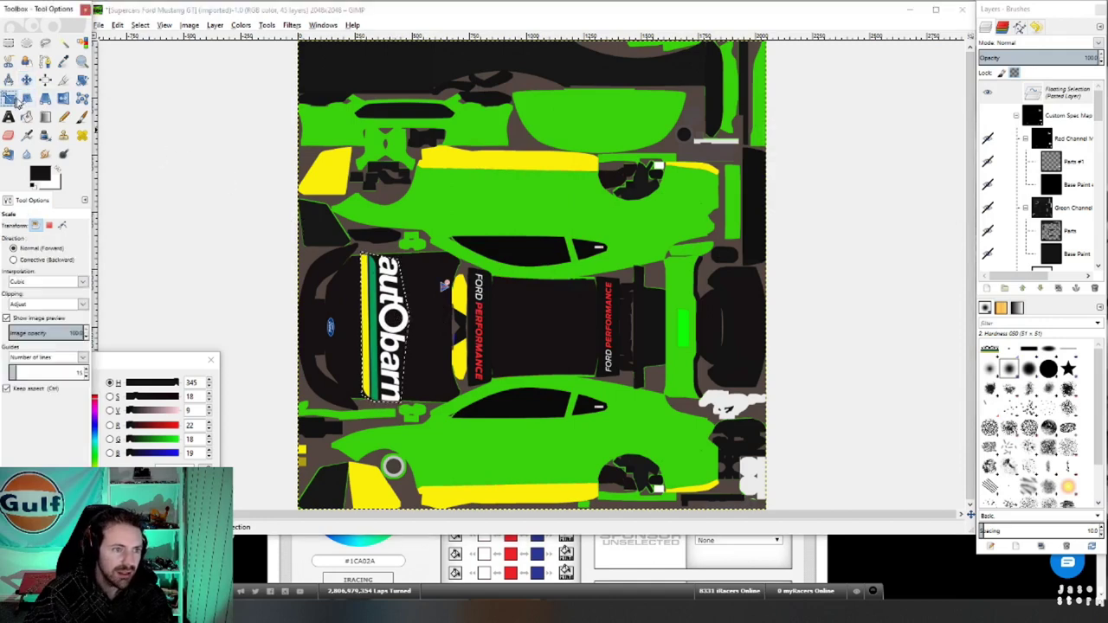
left_click(372, 260)
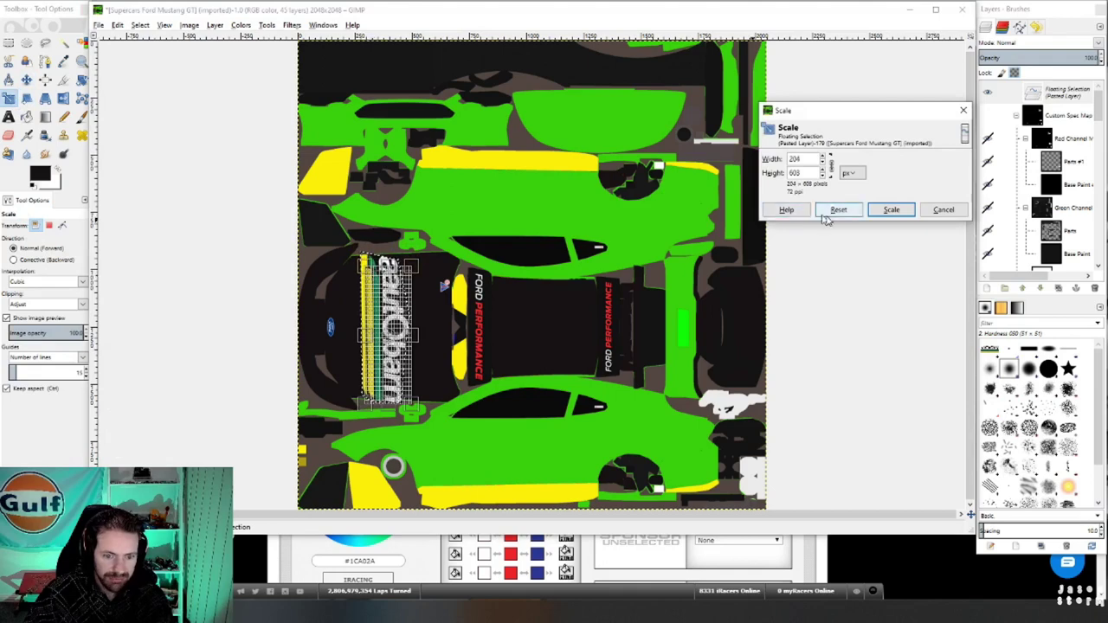
left_click(891, 210)
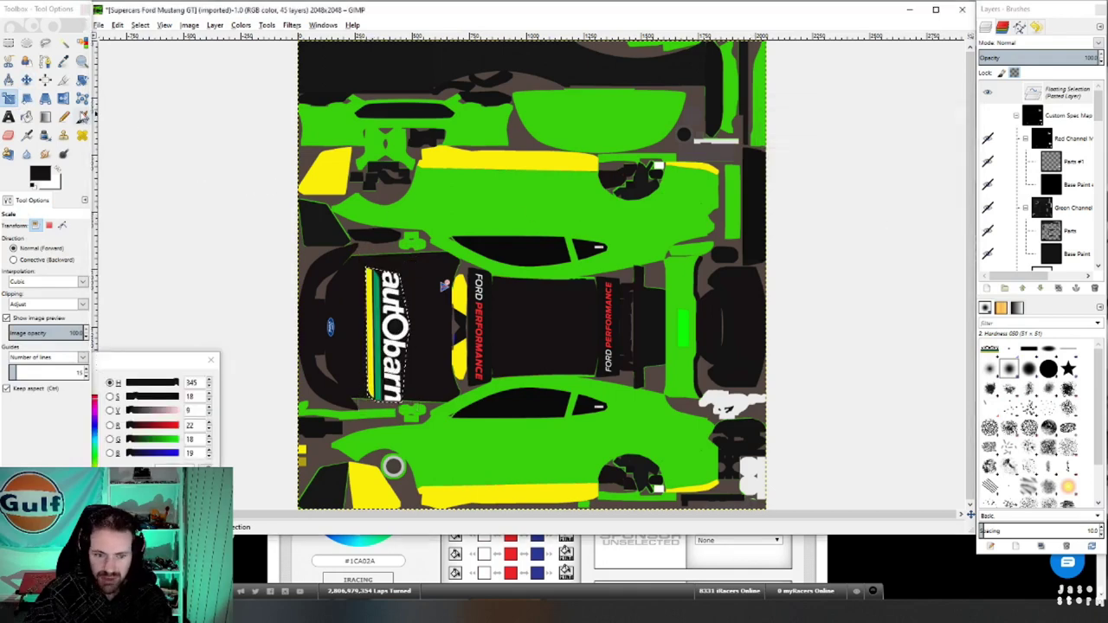
left_click(26, 79)
left_click(444, 285)
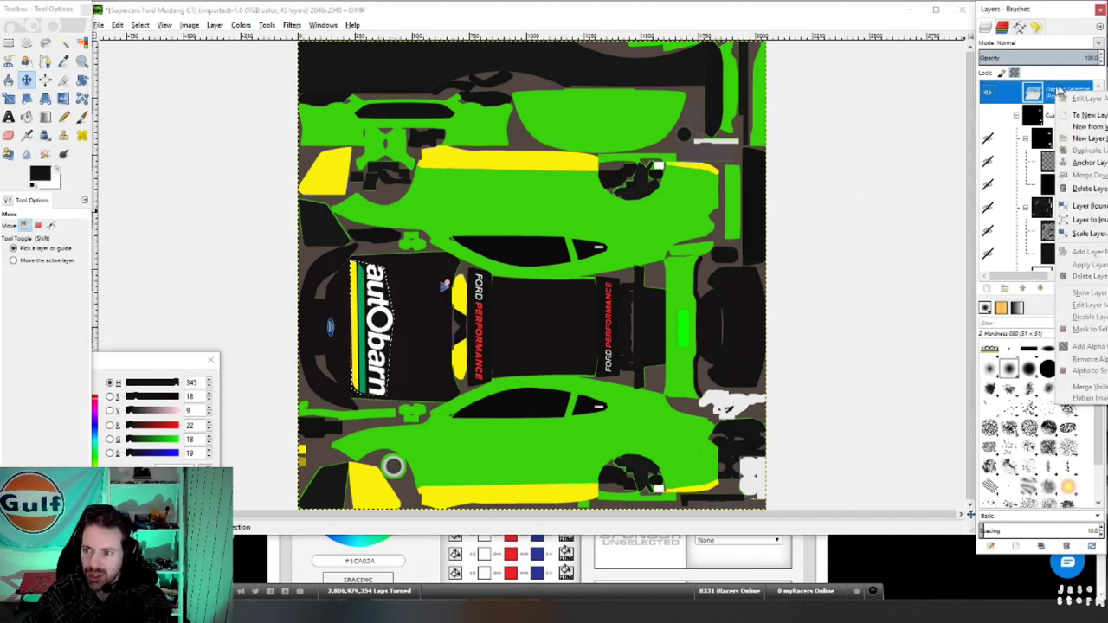
Anchor the floating logo onto the autobarn logo layer and select the Car Patterns group
key("ctrl+h")
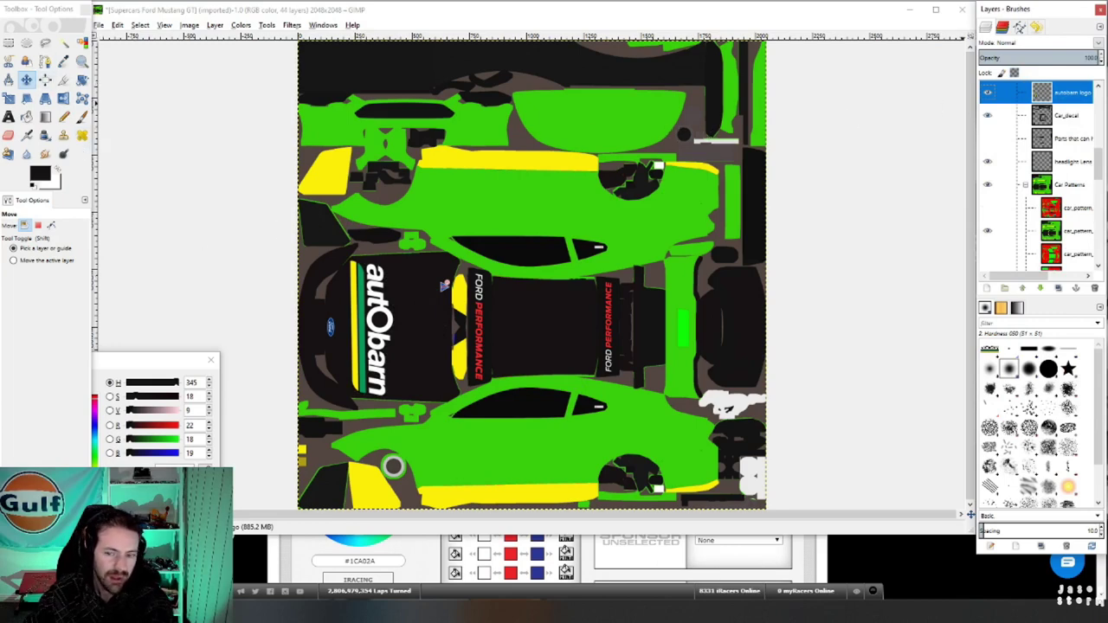
left_click(1073, 190)
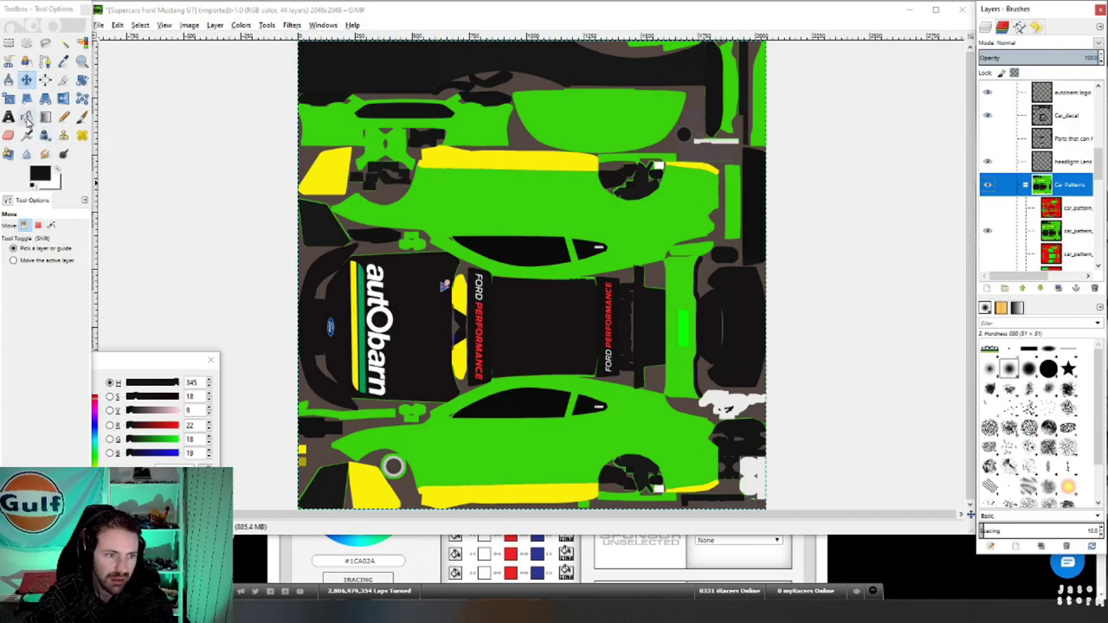
Bucket-fill the car_pattern layer's bright green bodywork with teal green 019e59
left_click(27, 117)
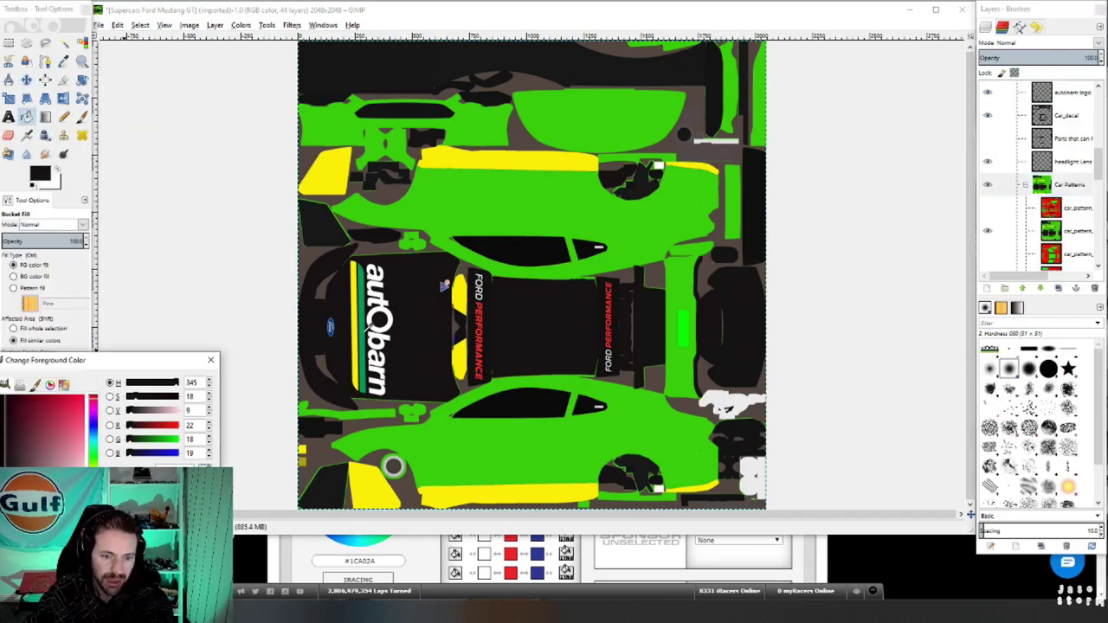
left_click(511, 206)
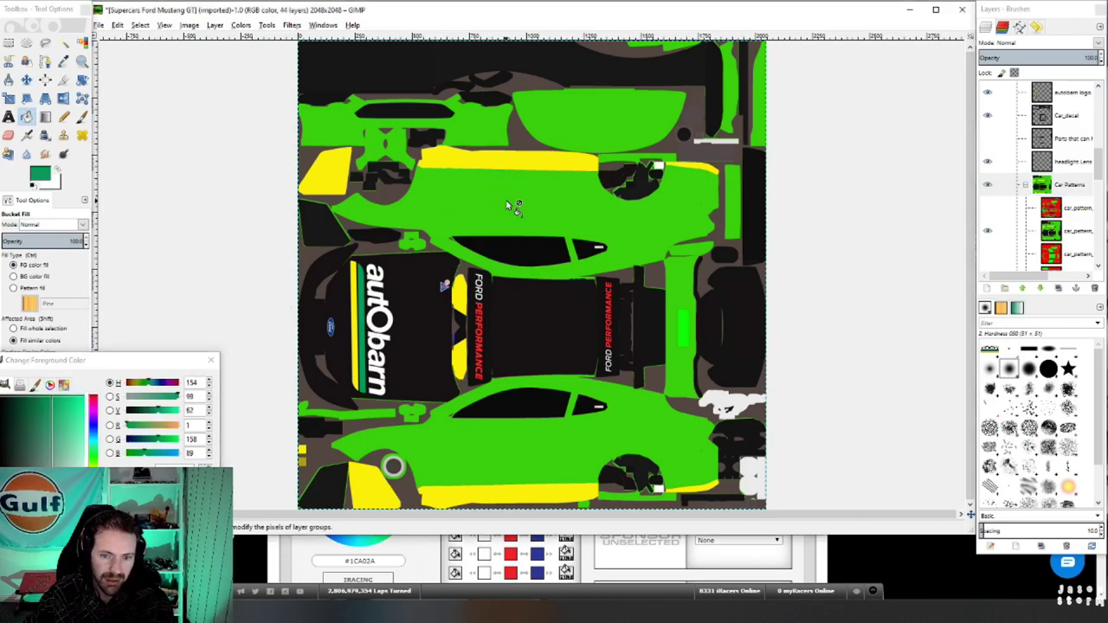
left_click(1078, 232)
left_click(139, 25)
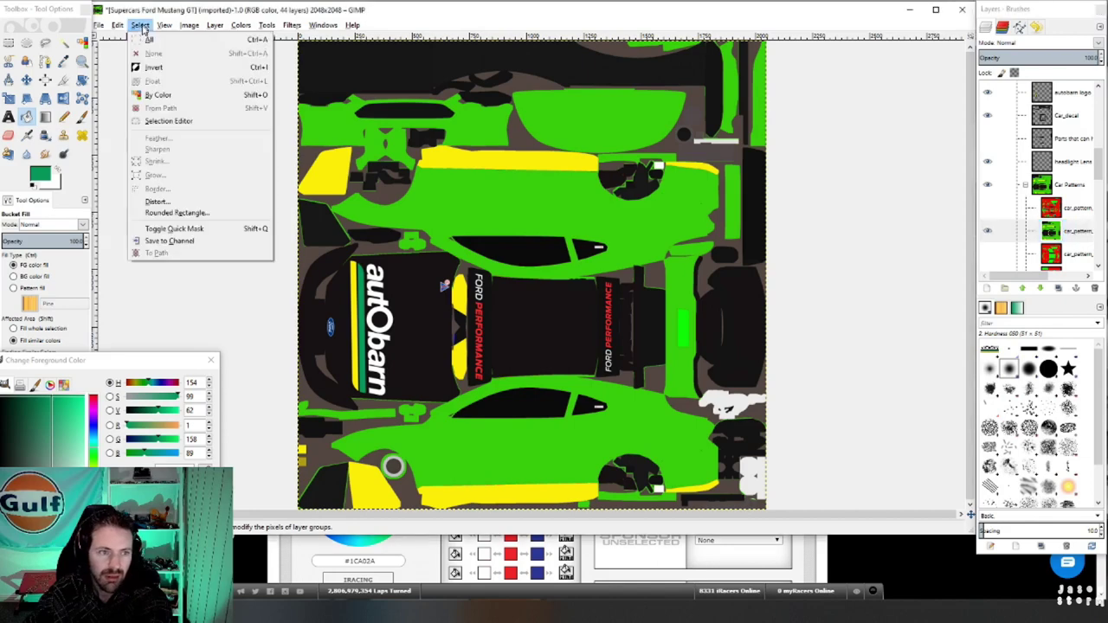
left_click(149, 42)
left_click(542, 197)
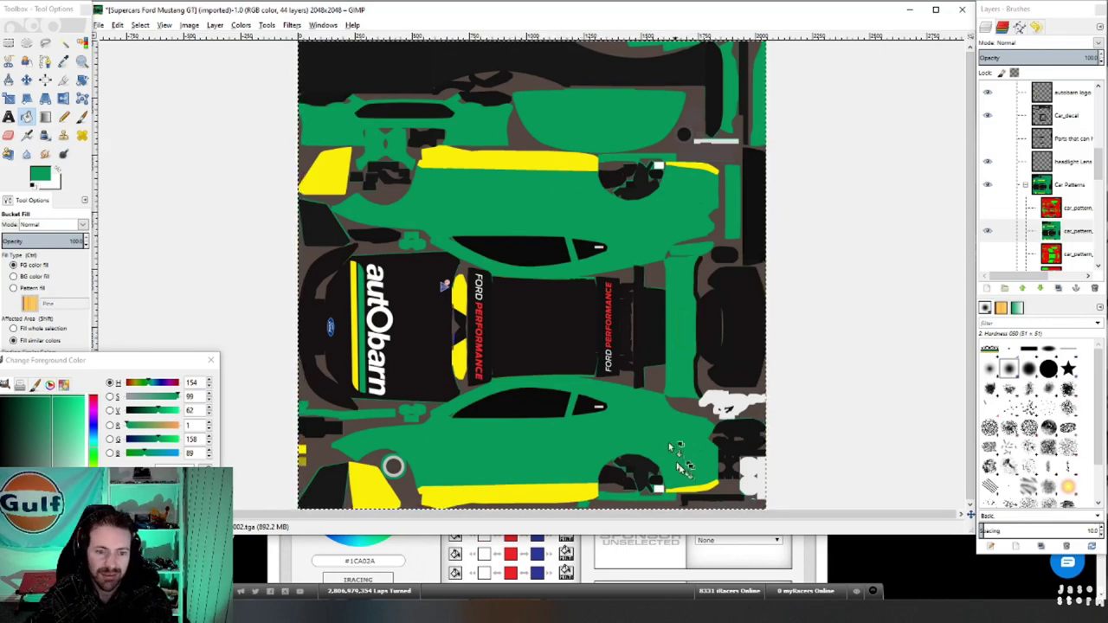
key("ctrl+z")
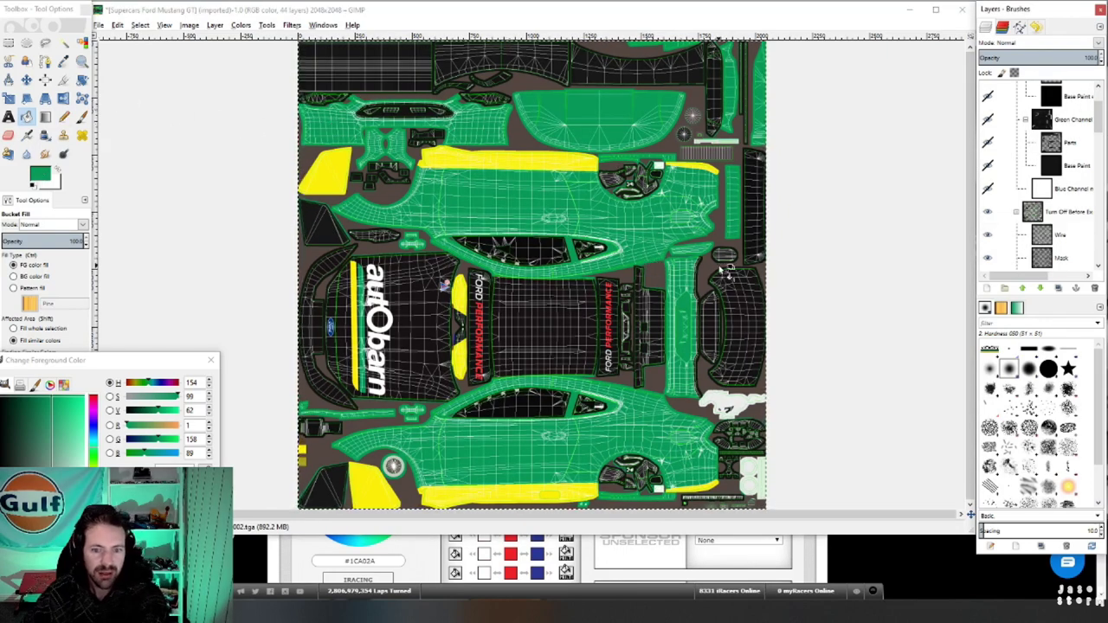
Paste another copy of the autObarn logo onto the lower car side
left_click(26, 79)
left_click(538, 198)
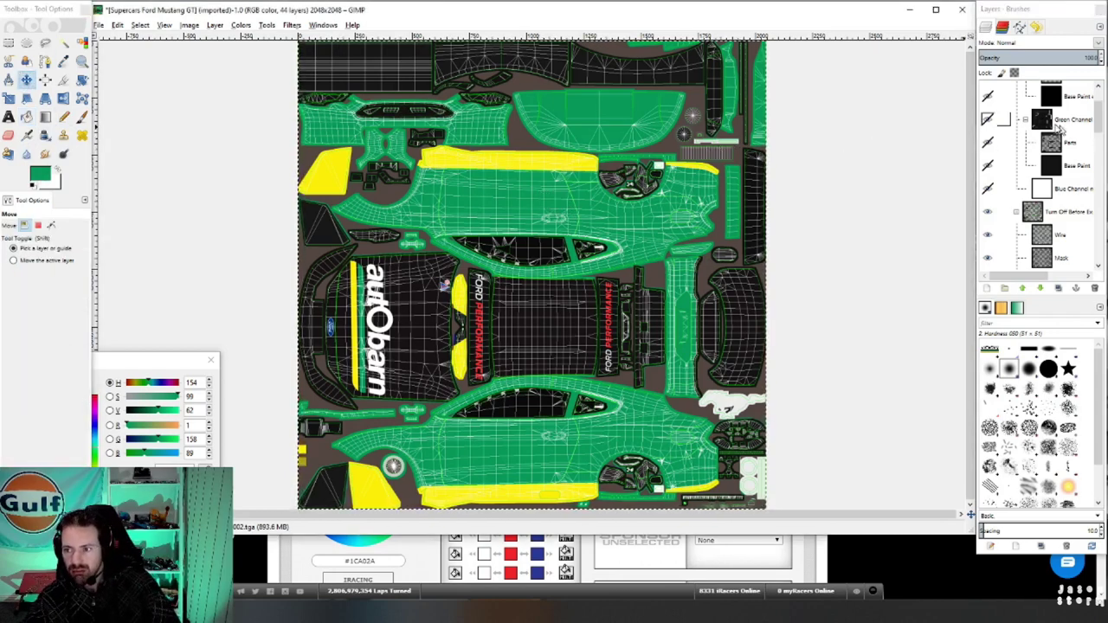
key("shift+p")
key("ctrl+v")
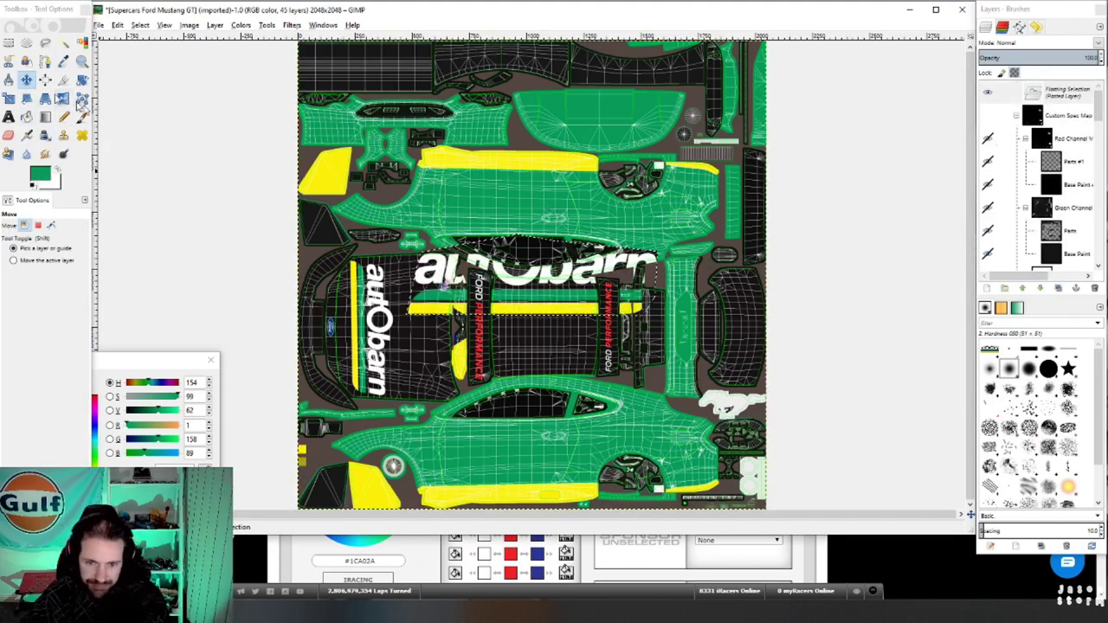
left_click_drag(526, 291, 507, 469)
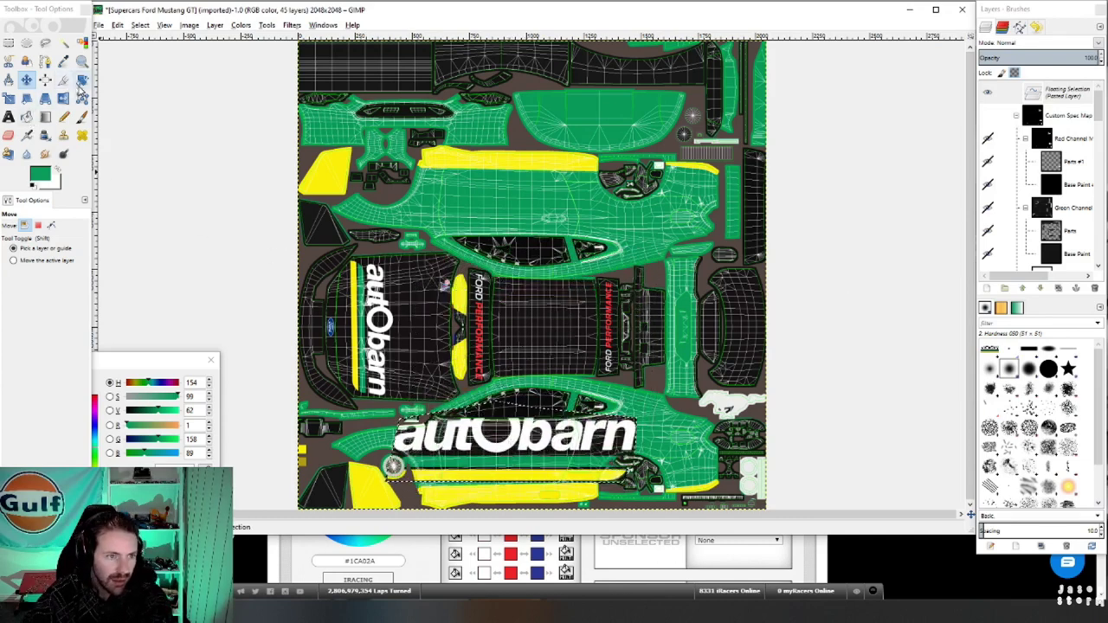
Scale the side logo down to about 674×218 and nudge it slightly left
key("shift+s")
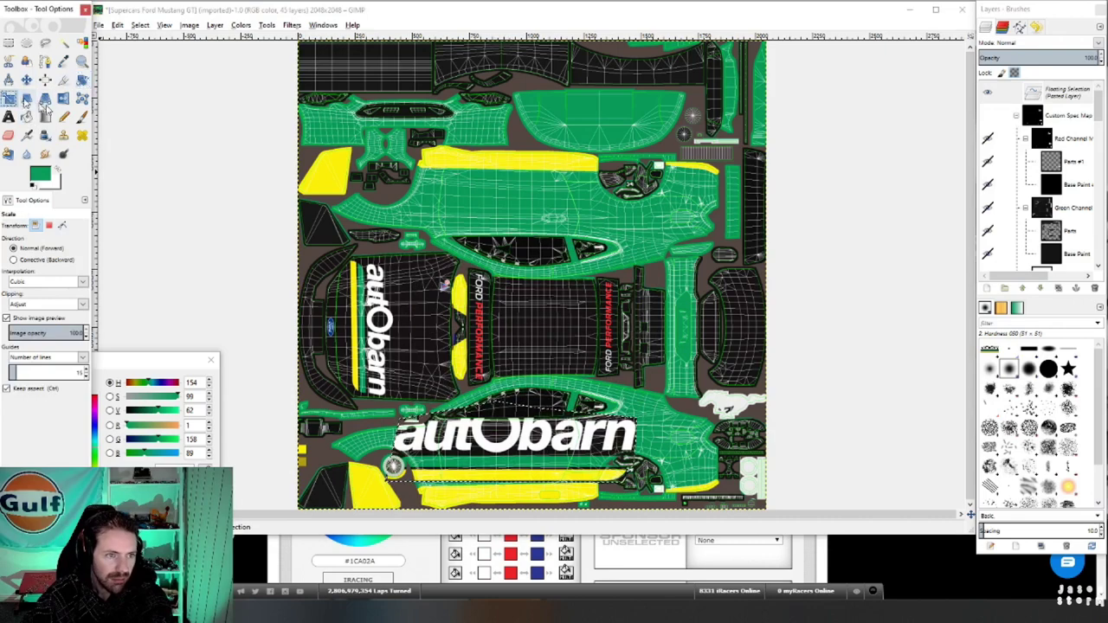
left_click_drag(395, 423, 482, 468)
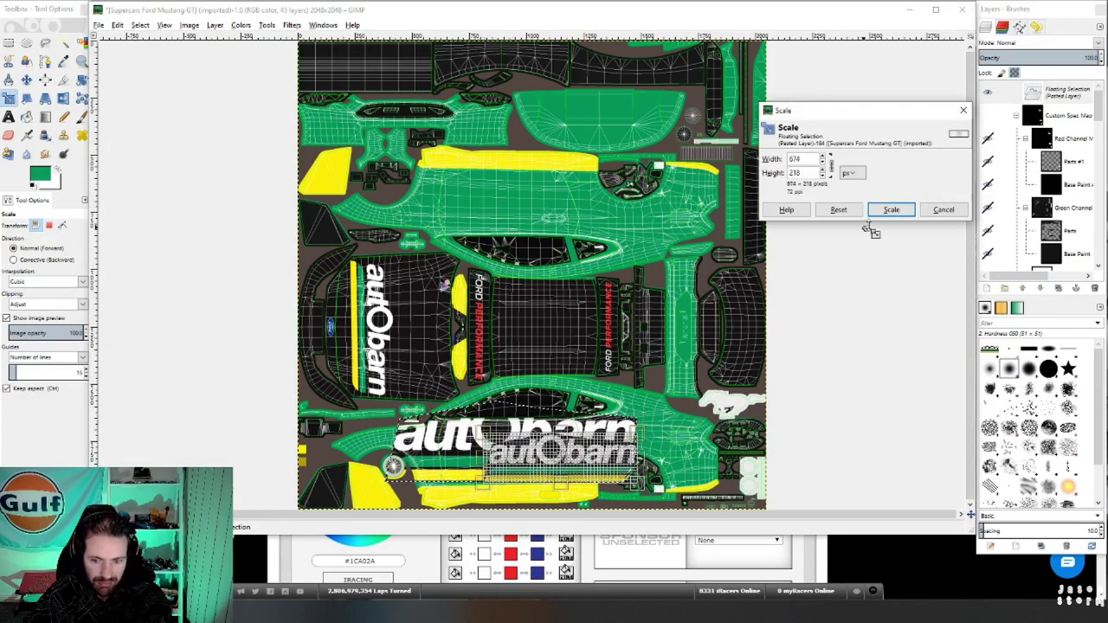
left_click(891, 210)
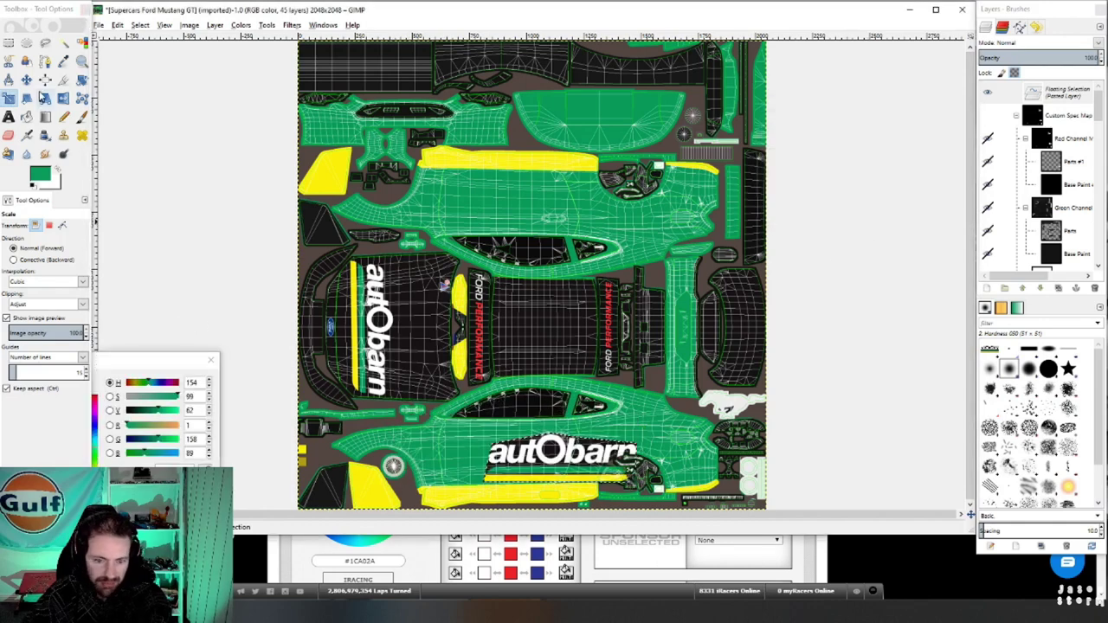
left_click(26, 79)
left_click_drag(559, 456, 514, 457)
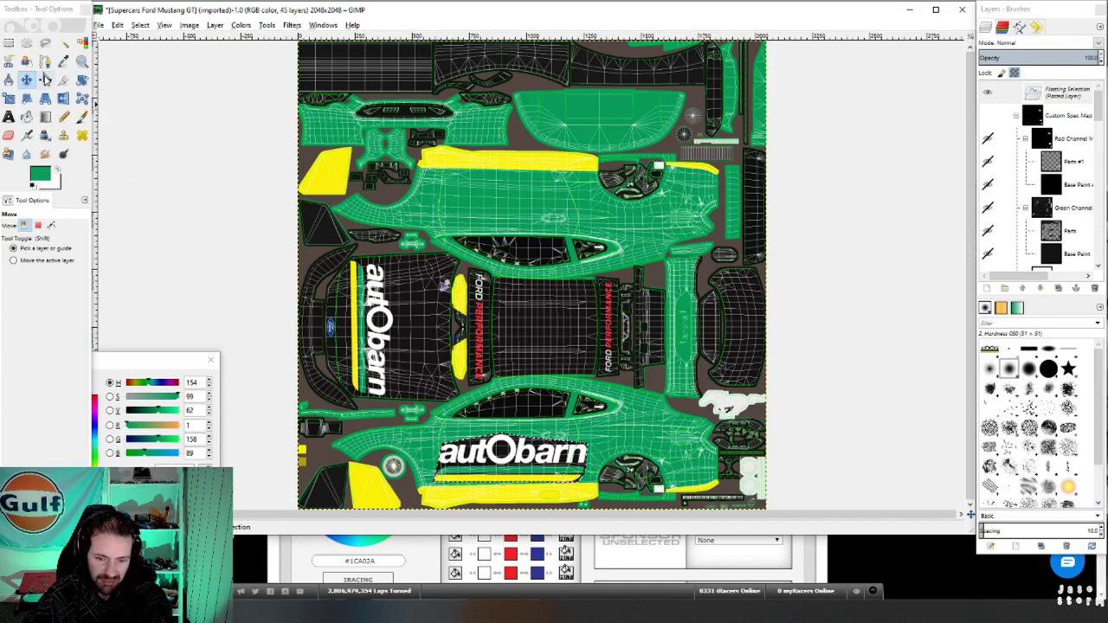
Rotate the floating side logo by -1.87 degrees
left_click(82, 80)
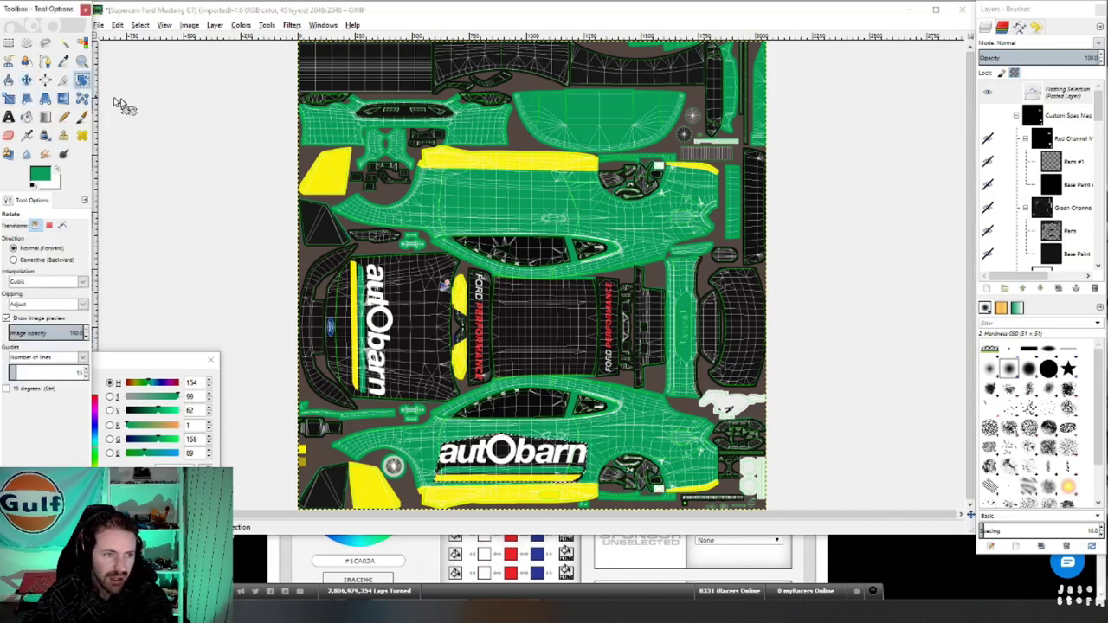
left_click(524, 467)
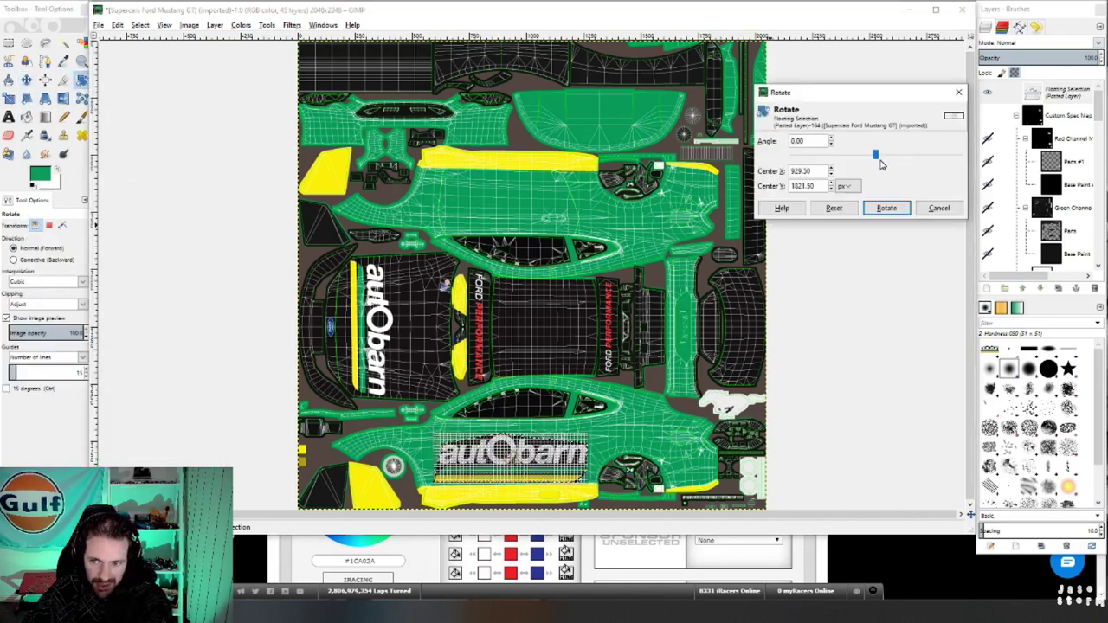
left_click_drag(876, 158, 876, 158)
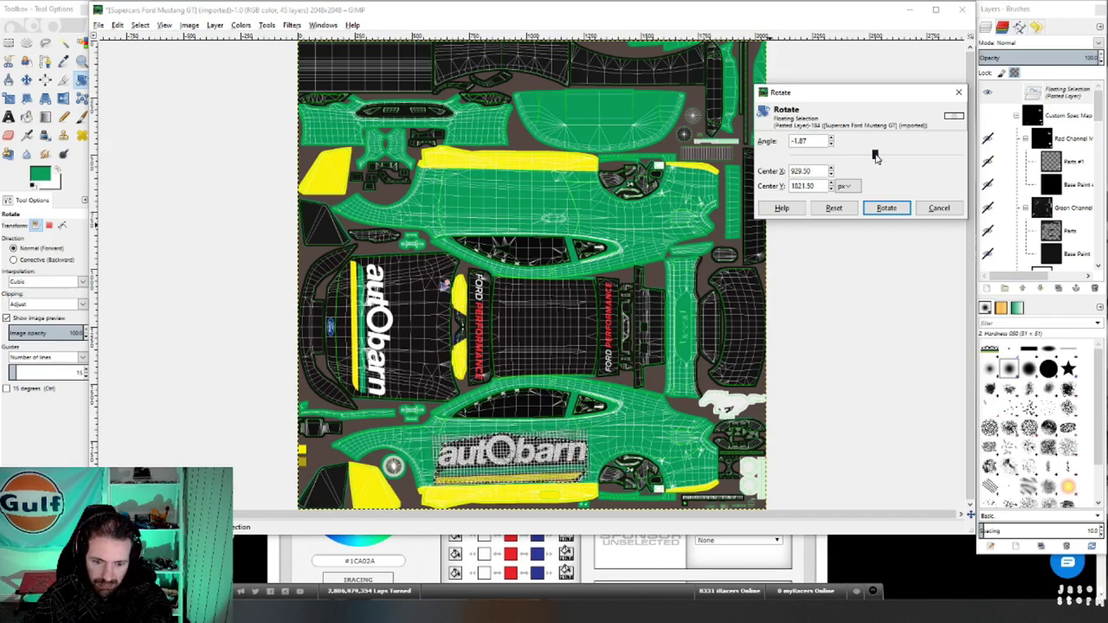
left_click(884, 208)
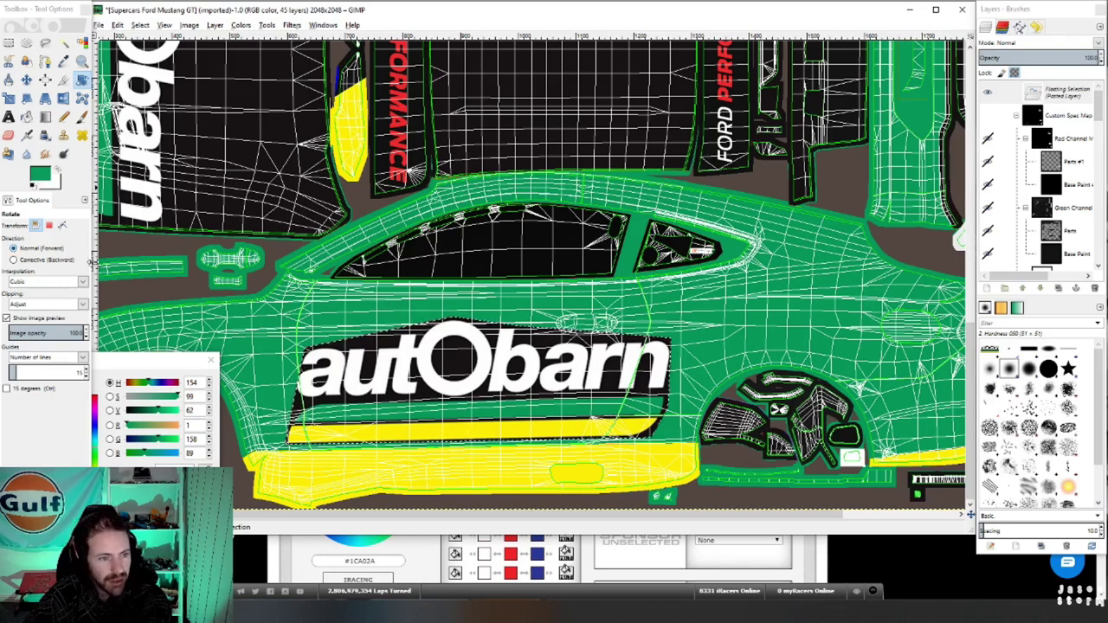
Fill the stripe under the autObarn lettering with white
left_click(40, 175)
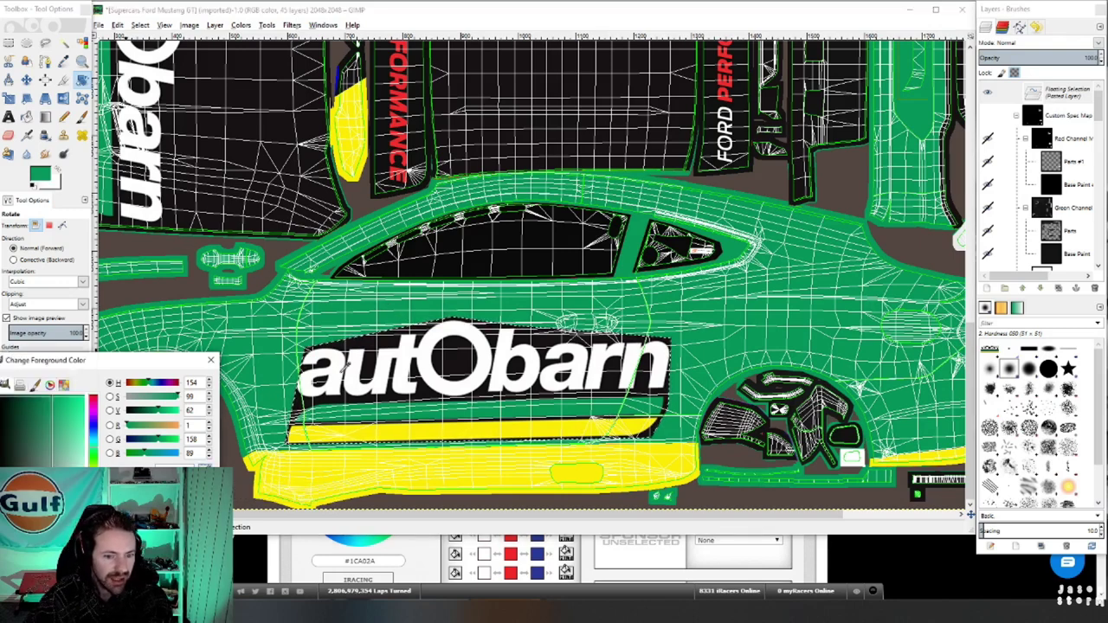
left_click(350, 382)
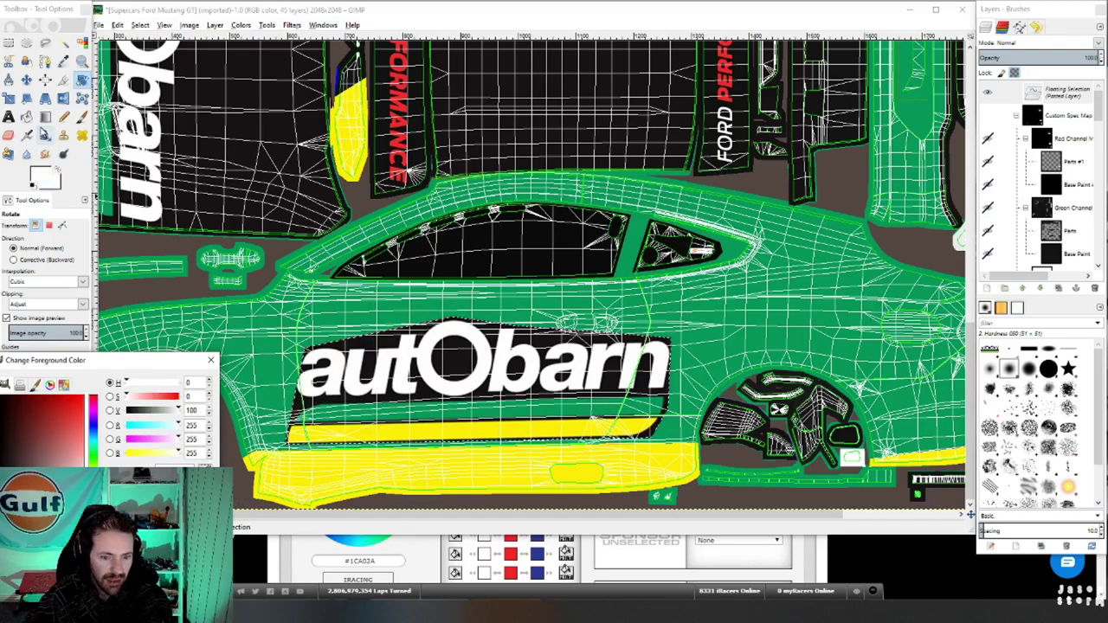
left_click(31, 120)
left_click(460, 412)
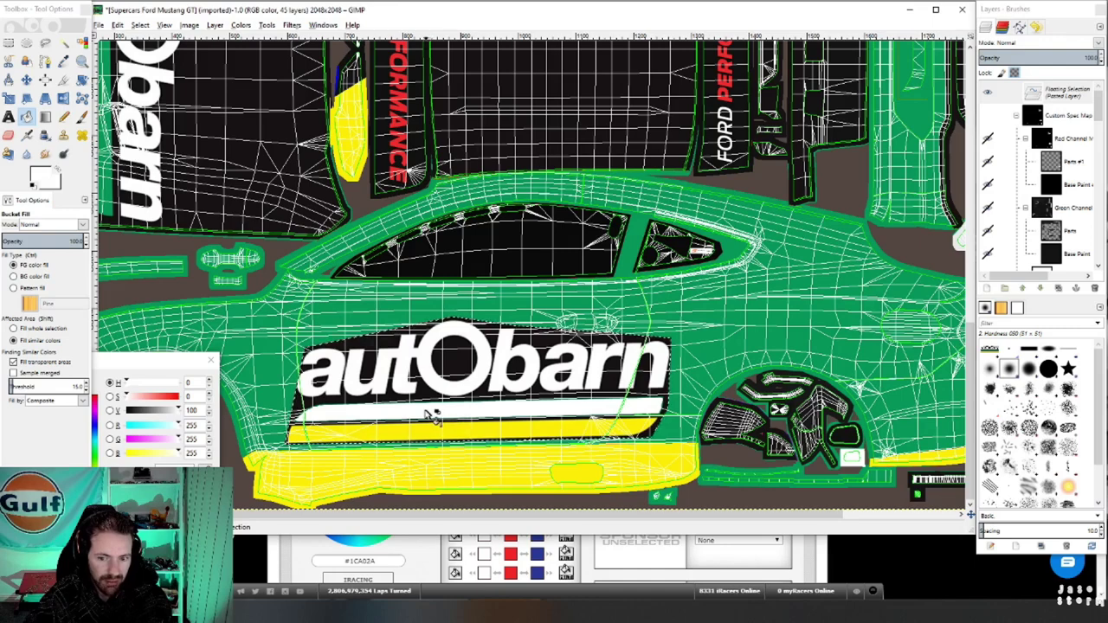
Sample the near-black colour from the artwork and fill the stripe under the logo with it
left_click(29, 121)
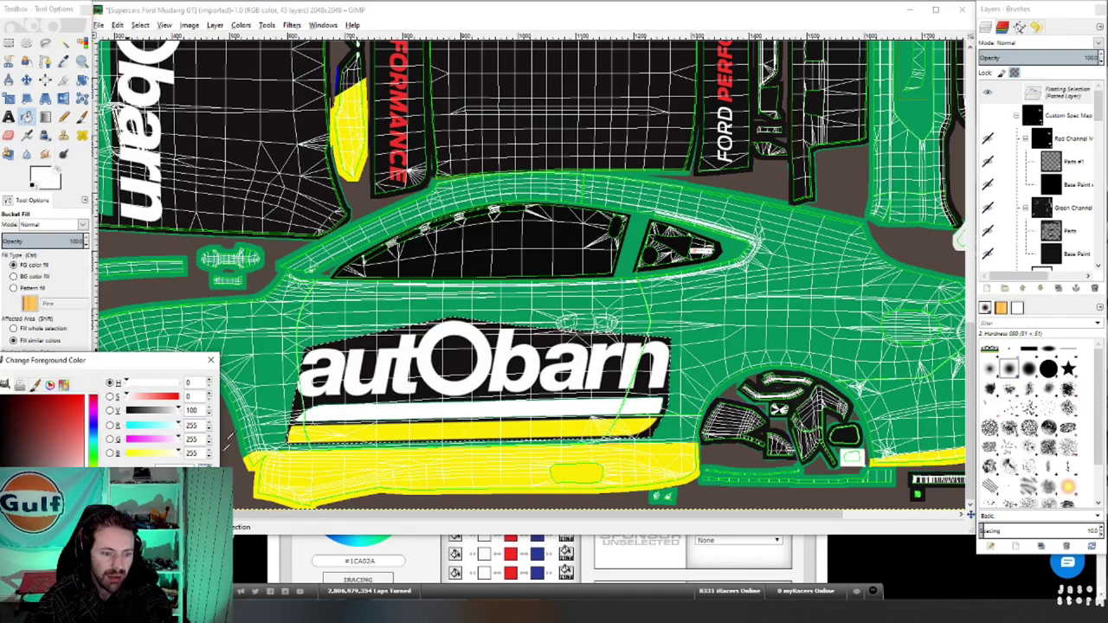
left_click(269, 380)
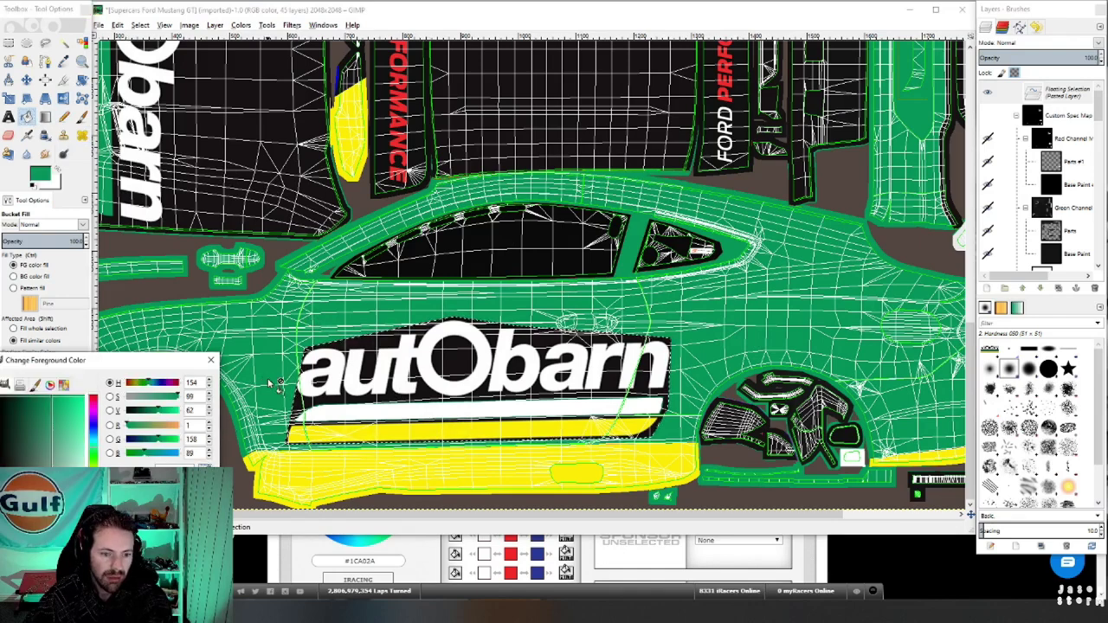
left_click(463, 358)
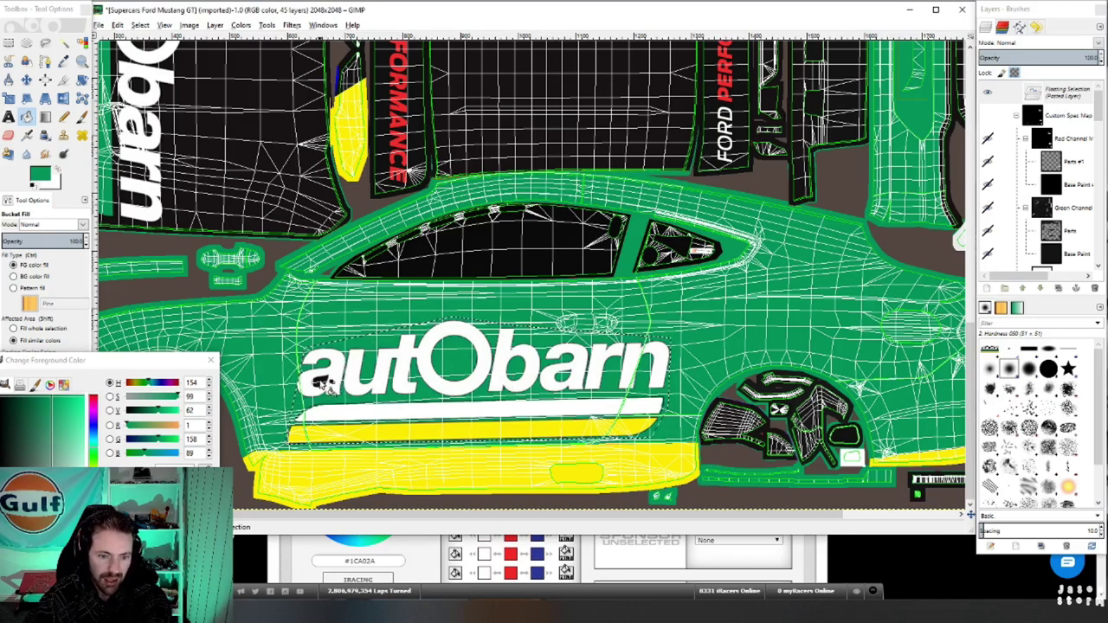
left_click(389, 444, "ctrl")
left_click(472, 413)
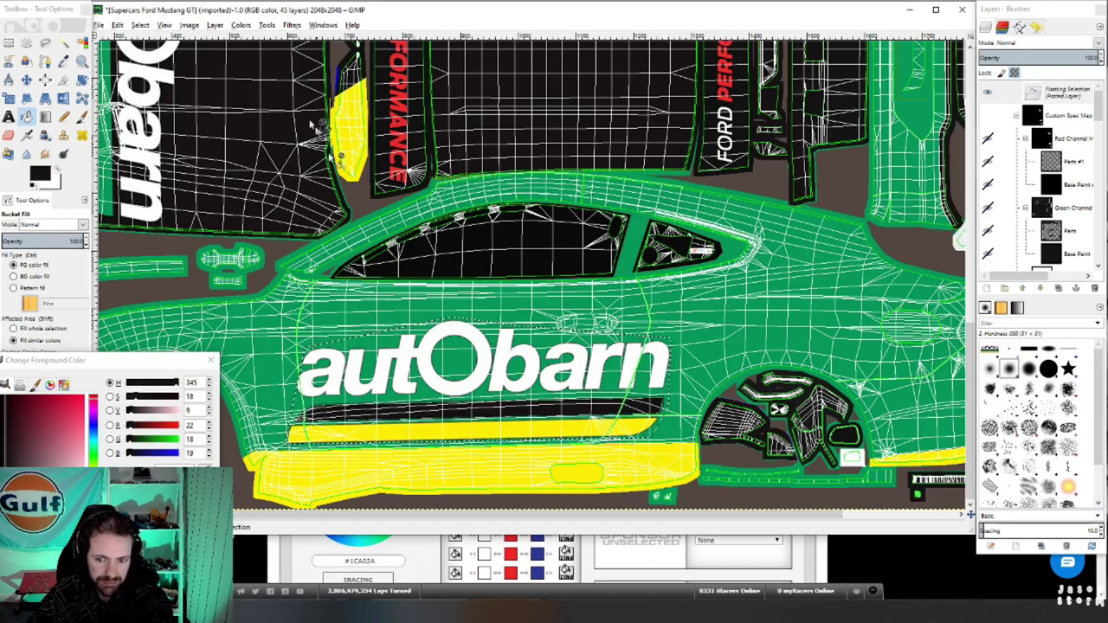
left_click(164, 25)
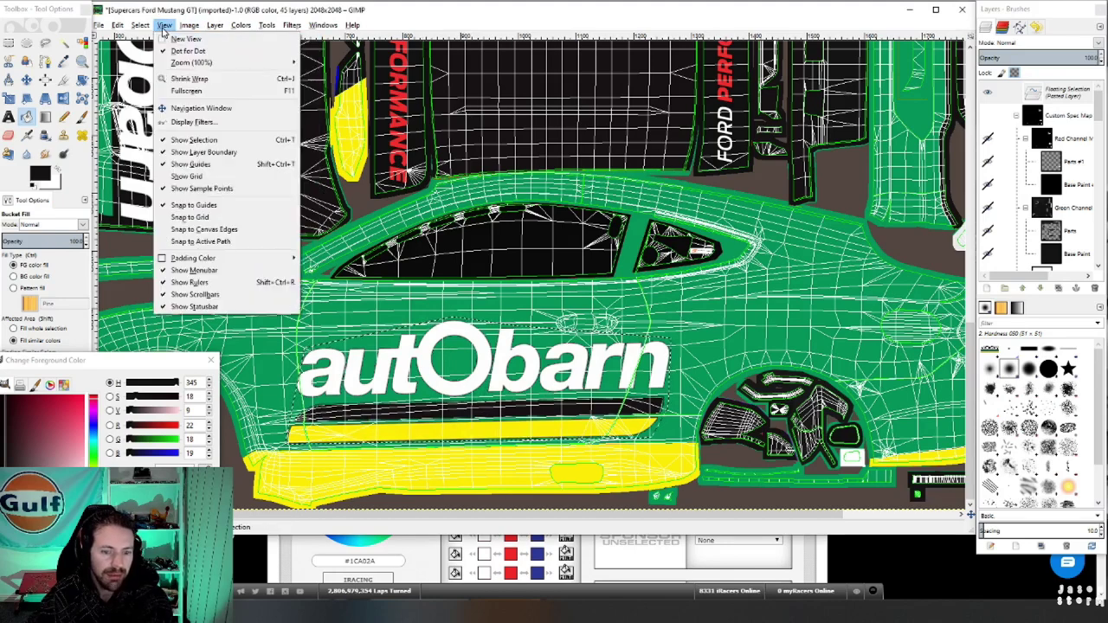
Zoom the image to 200% and anchor the pasted side logo onto its layer
mouse_move(238, 63)
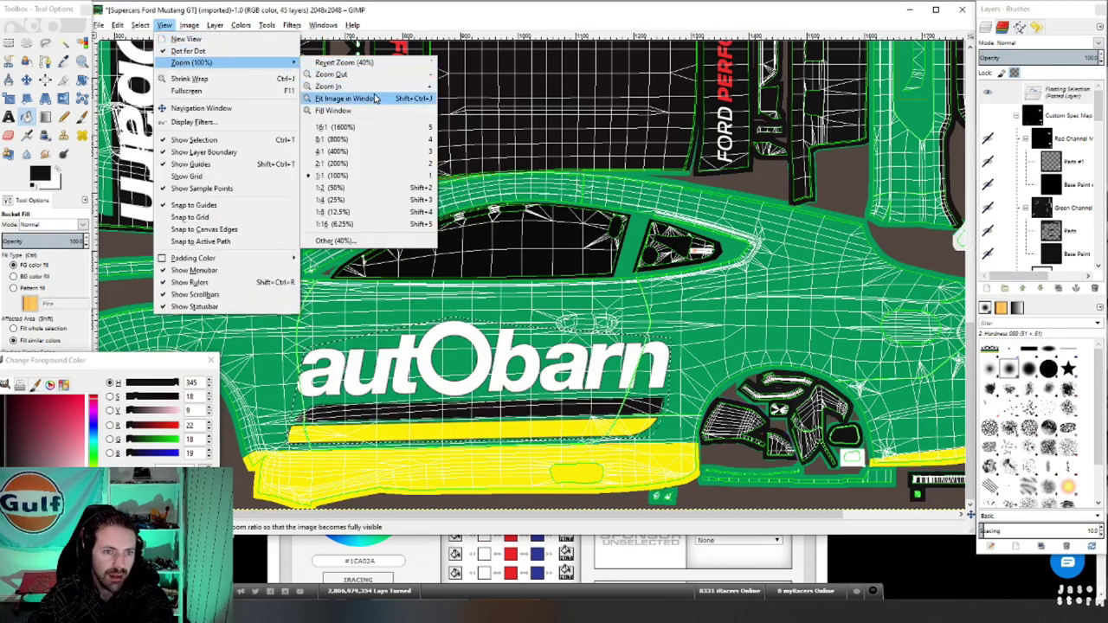
left_click(351, 163)
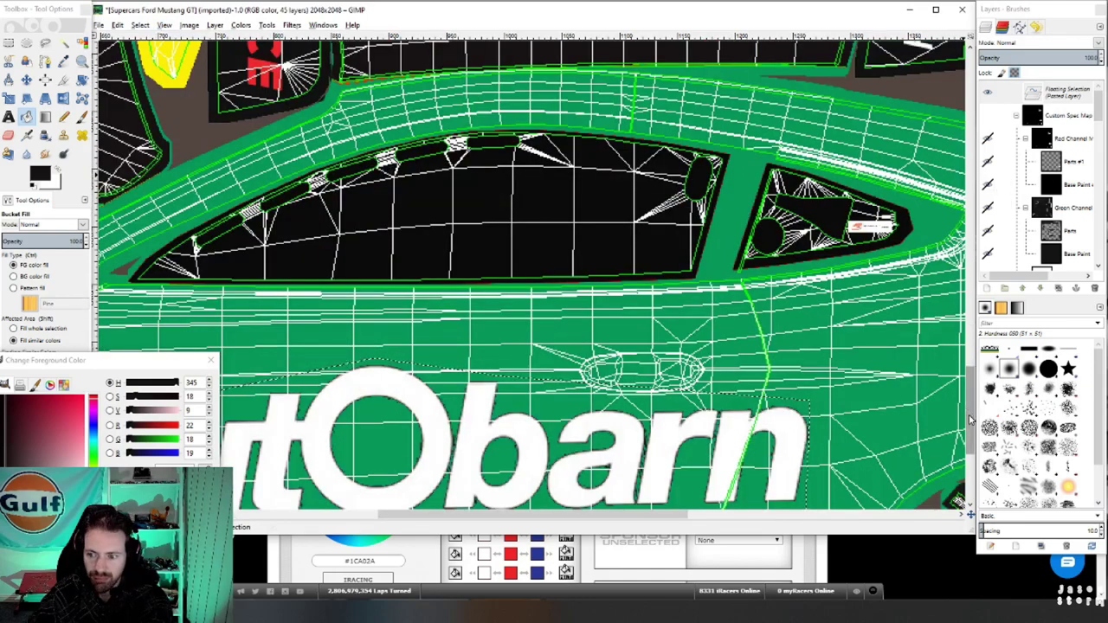
scroll(970, 420, "down", 5)
left_click_drag(667, 520, 618, 527)
left_click_drag(147, 369, 329, 52)
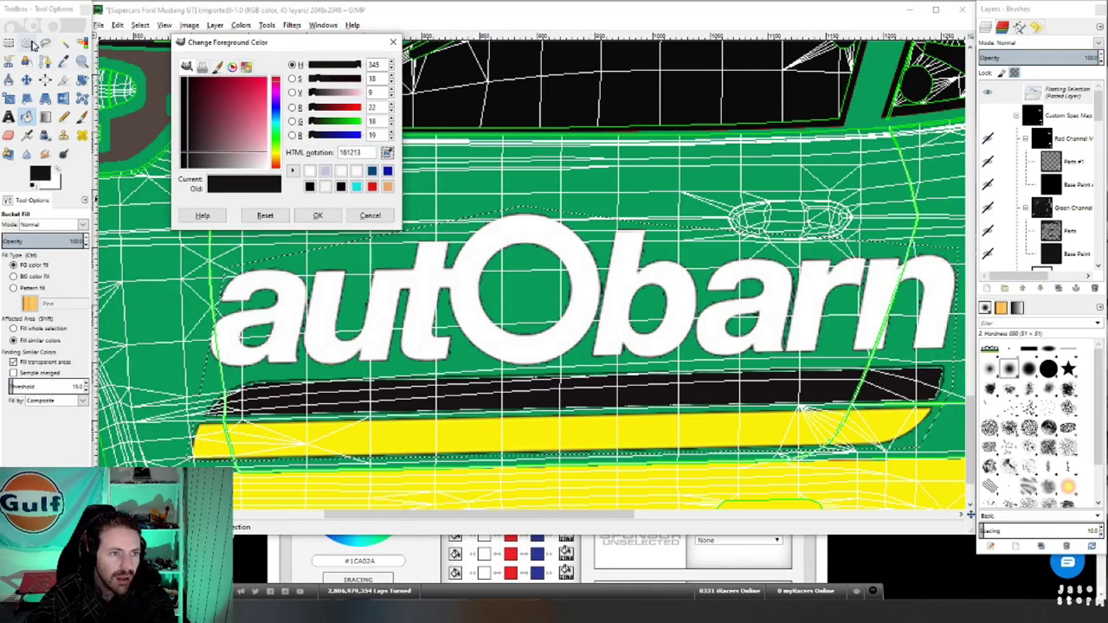
left_click(45, 43)
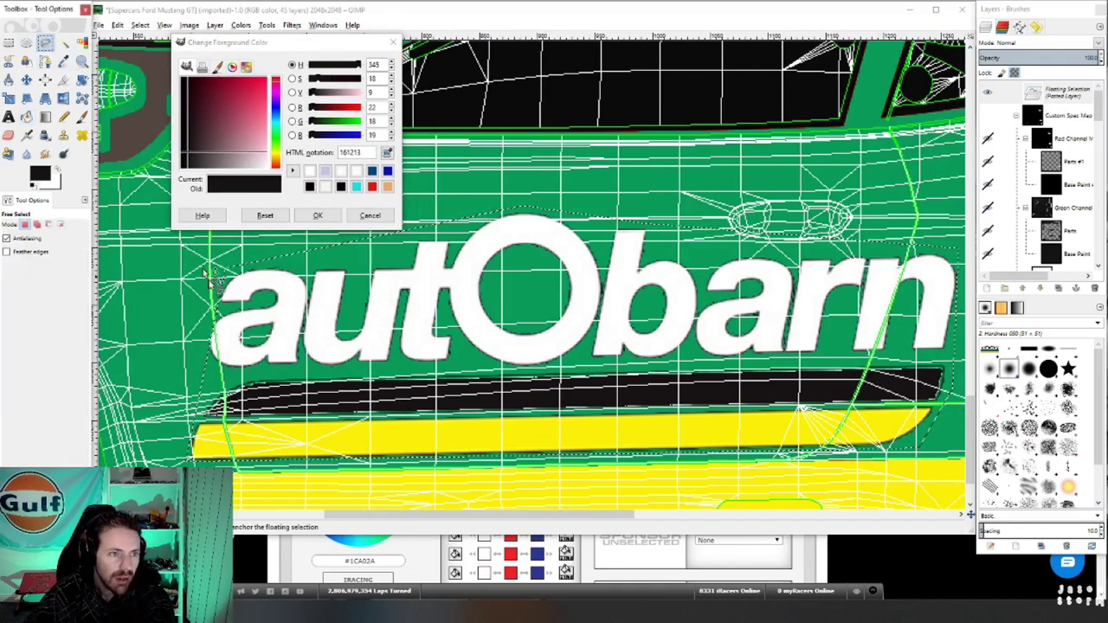
left_click(235, 403)
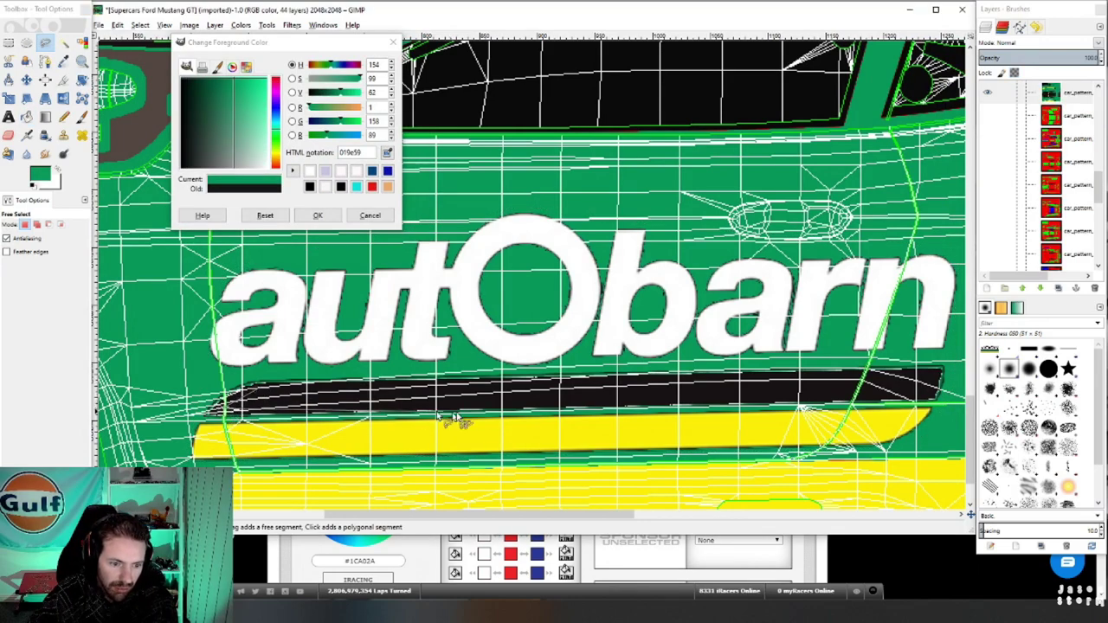
Outline the dark stripe with Free Select and fill it with green 019e59
left_click(934, 398)
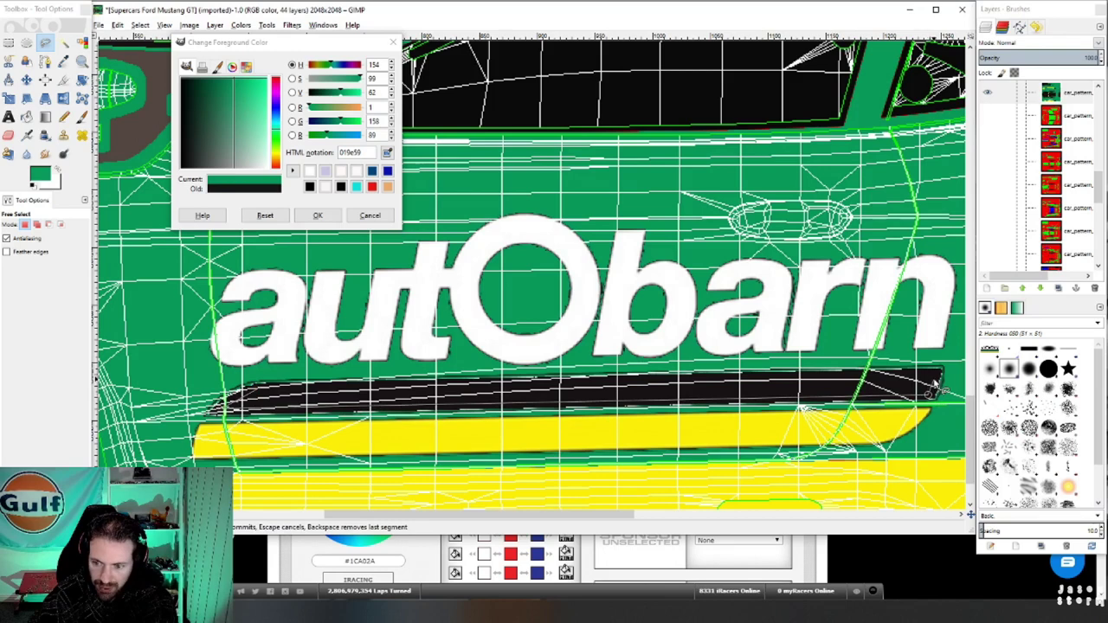
left_click(940, 373)
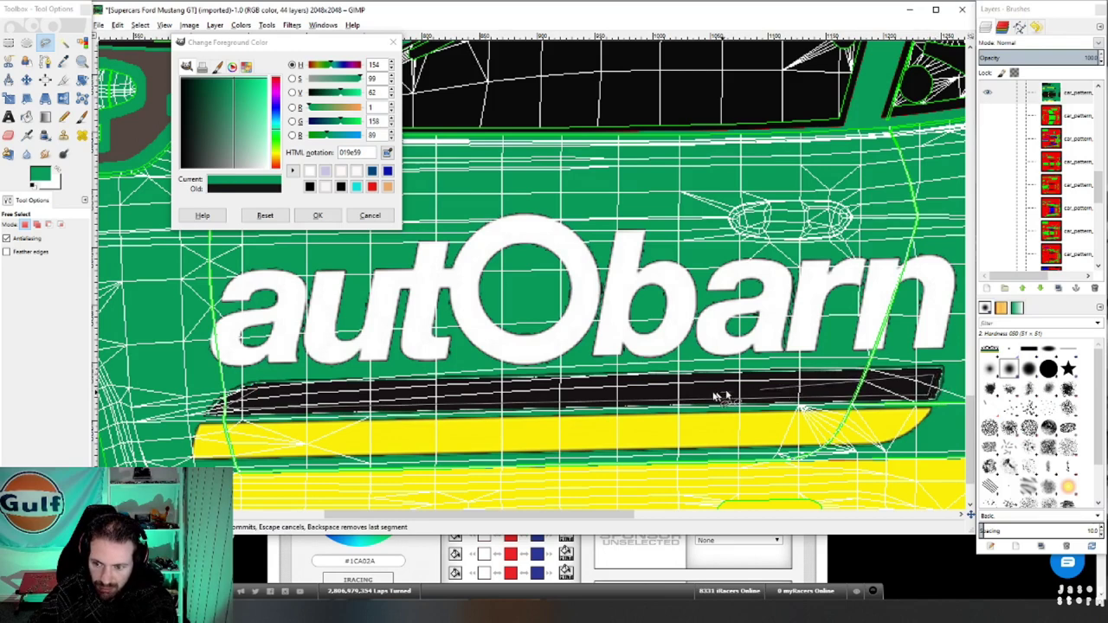
left_click(258, 391)
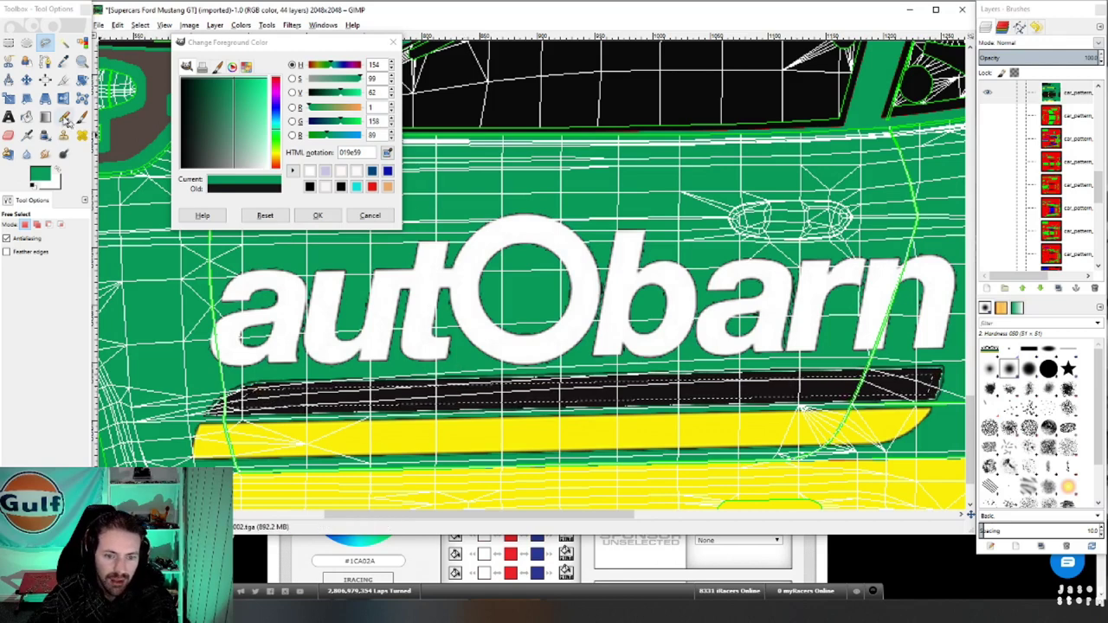
left_click(26, 116)
left_click(471, 399)
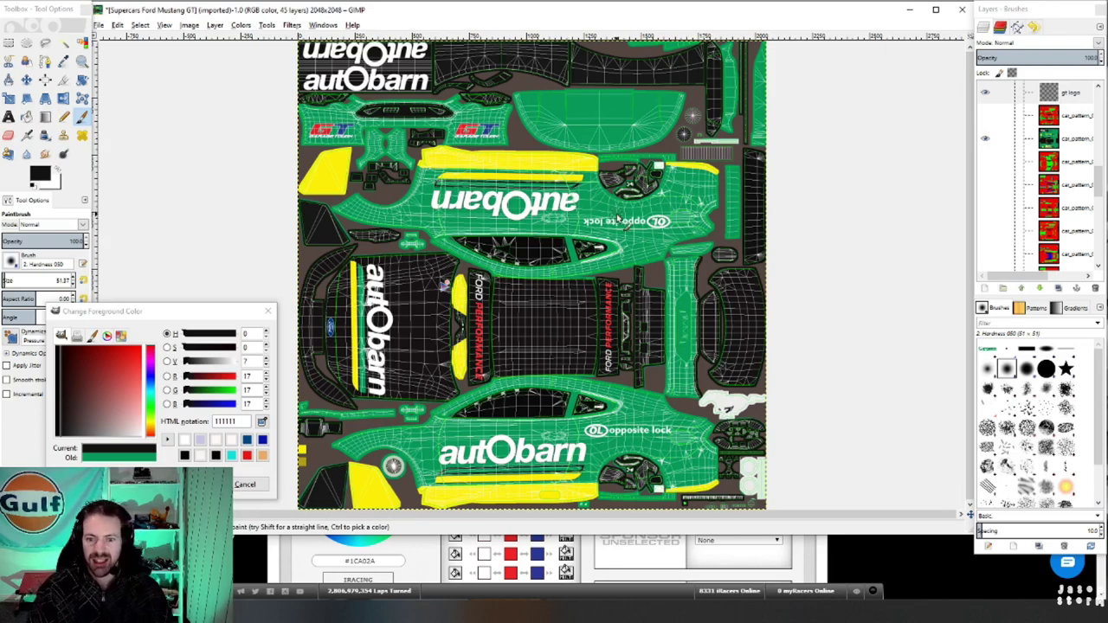
Hide the Wire overlay layer so the clean green-and-yellow livery shows
left_click_drag(1098, 184, 1102, 137)
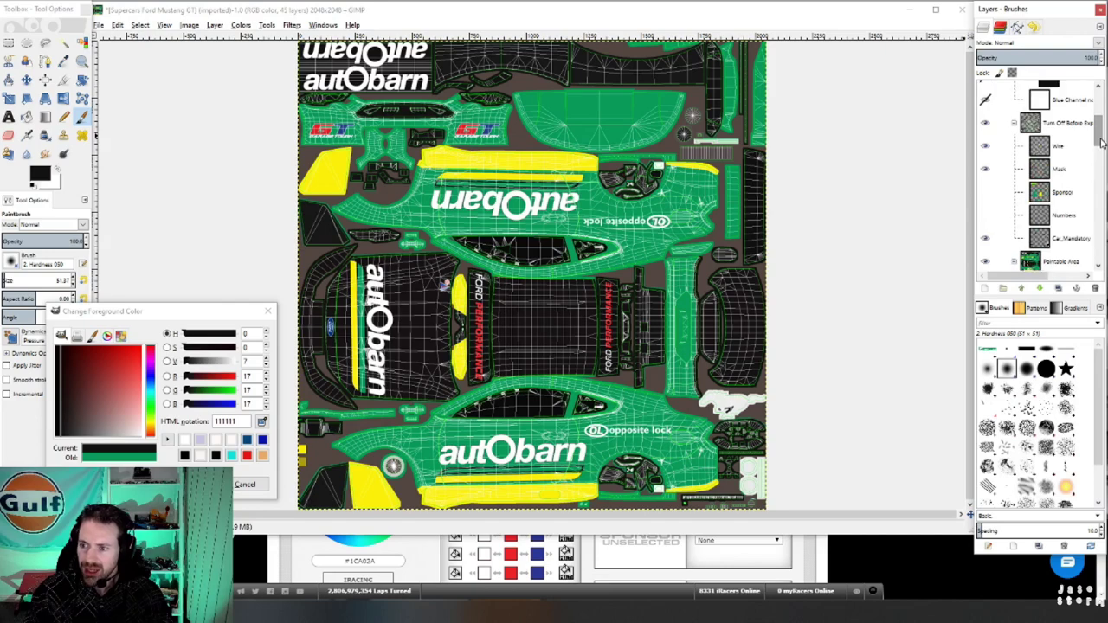
left_click(987, 145)
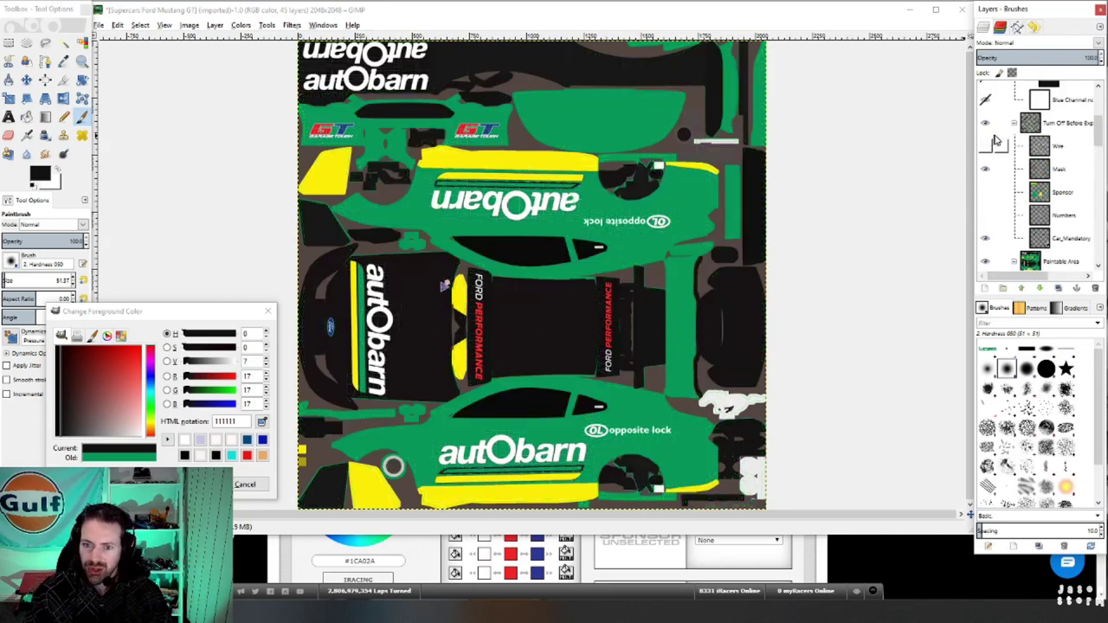
left_click(1000, 128)
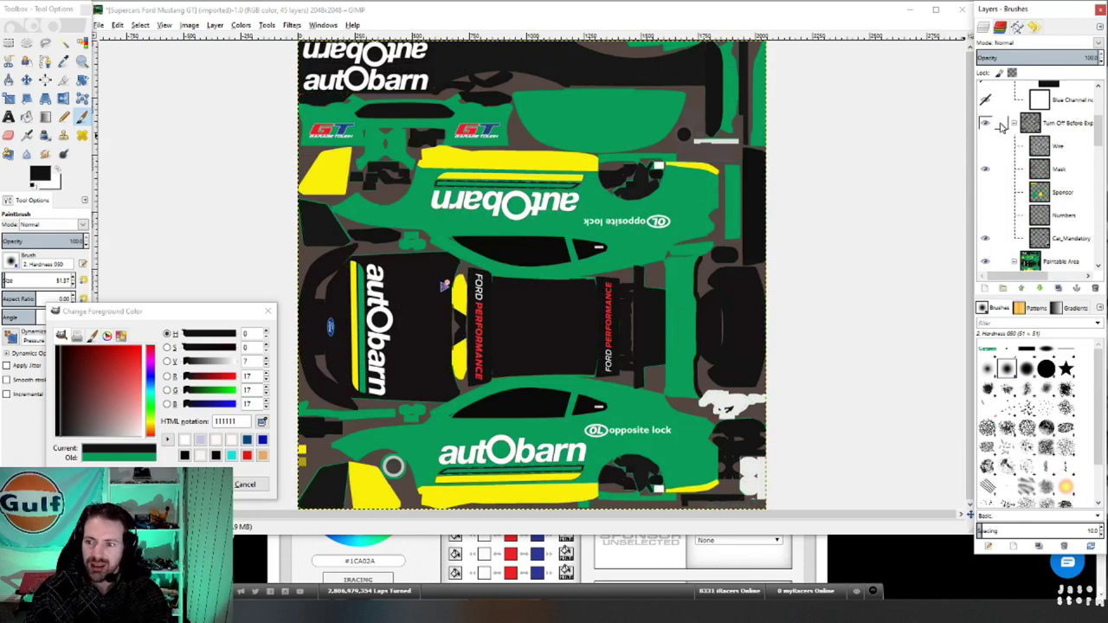
left_click(986, 146)
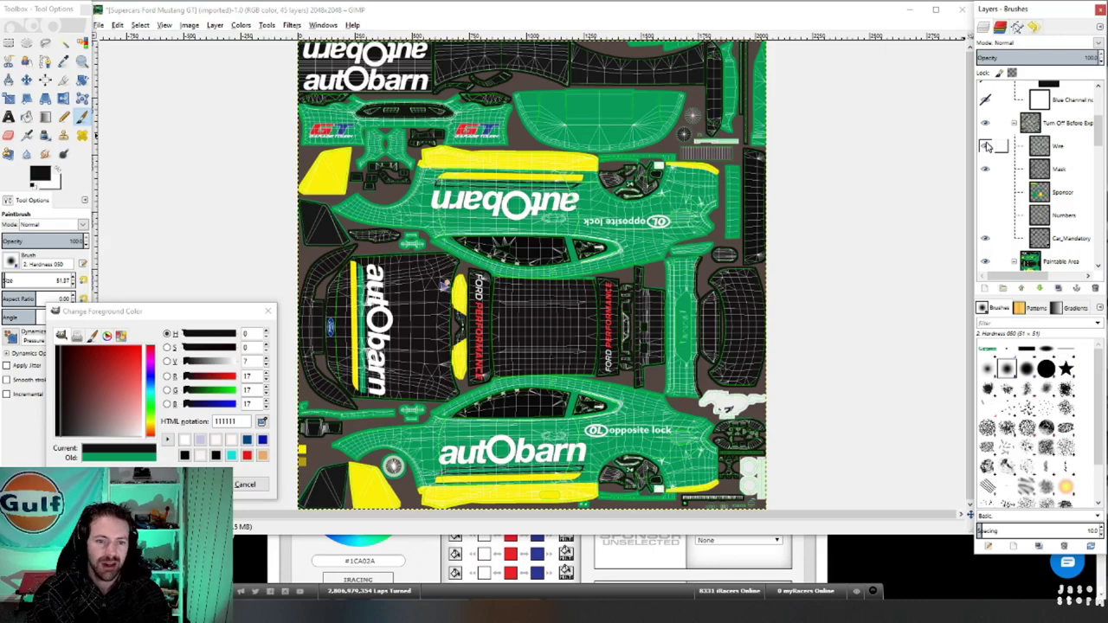
left_click(986, 147)
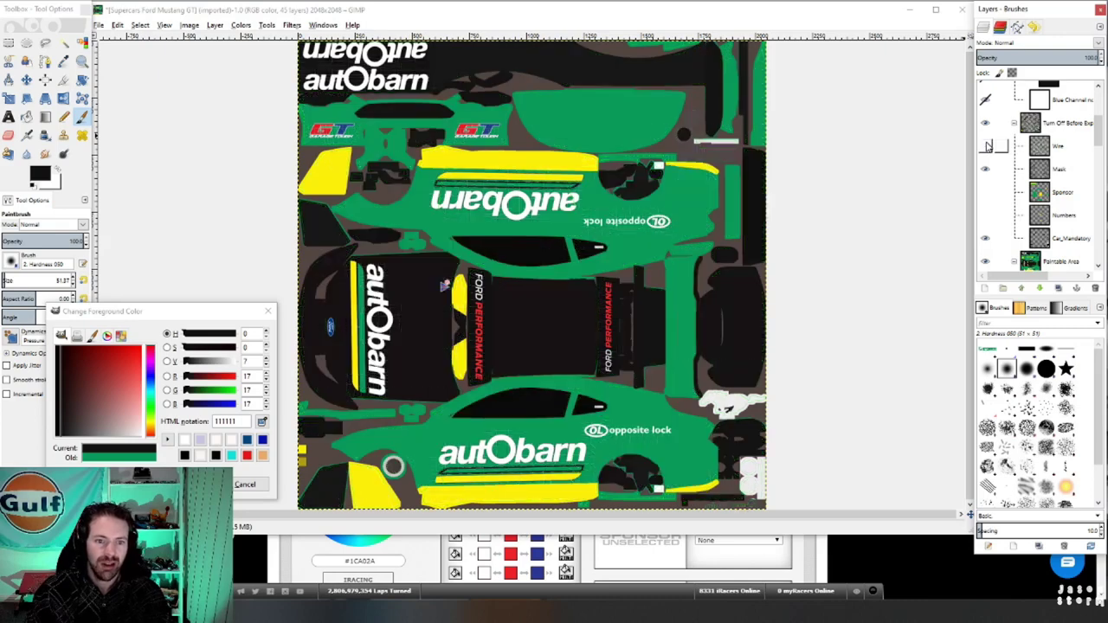
left_click(100, 25)
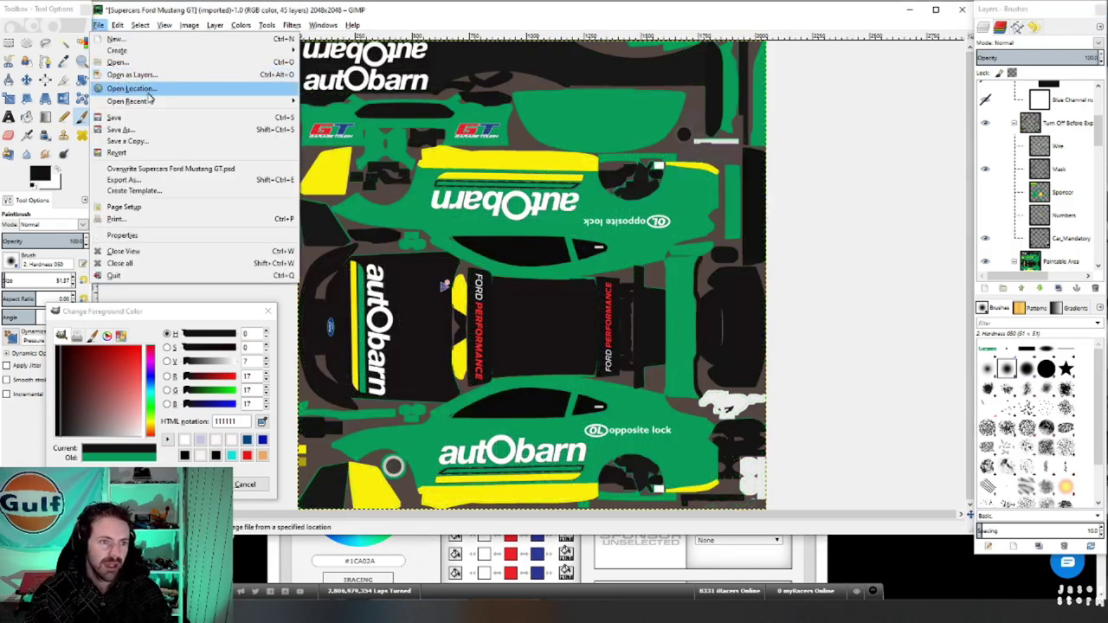
Save the livery as Supercars Ford Mustang GT 4.xcf, export it as a matching PNG, and close the image
left_click(143, 131)
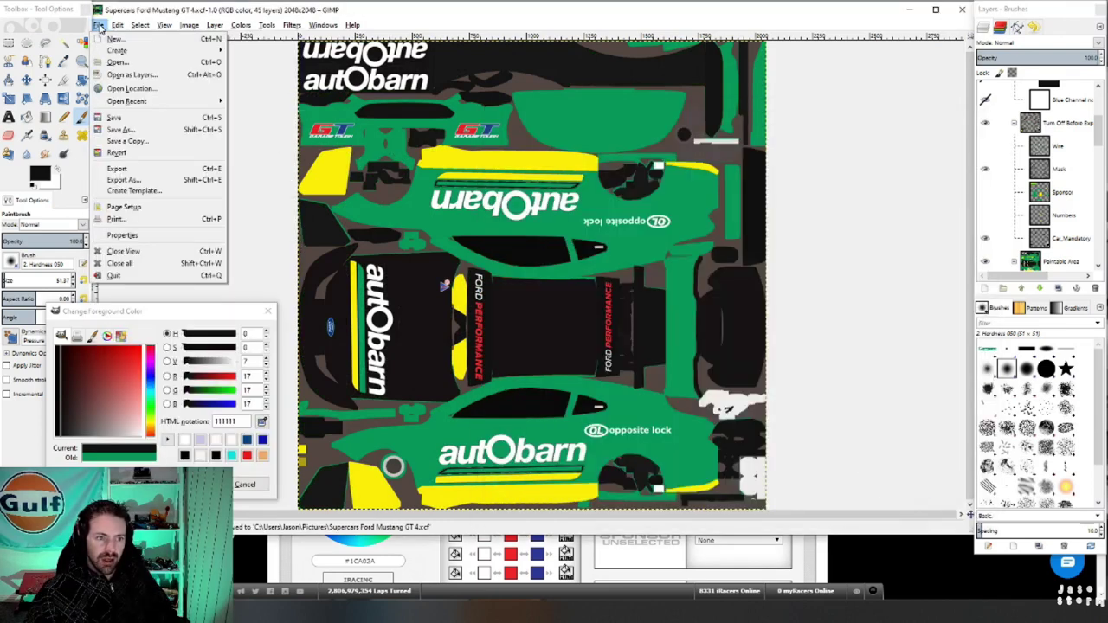
left_click(137, 181)
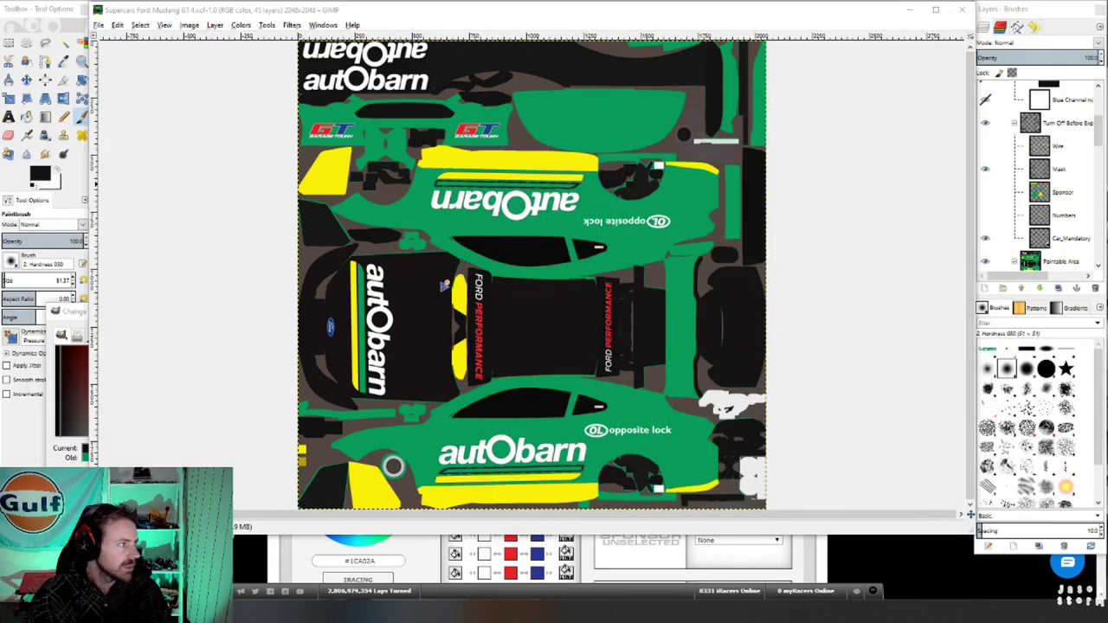
key("ctrl+shift+e")
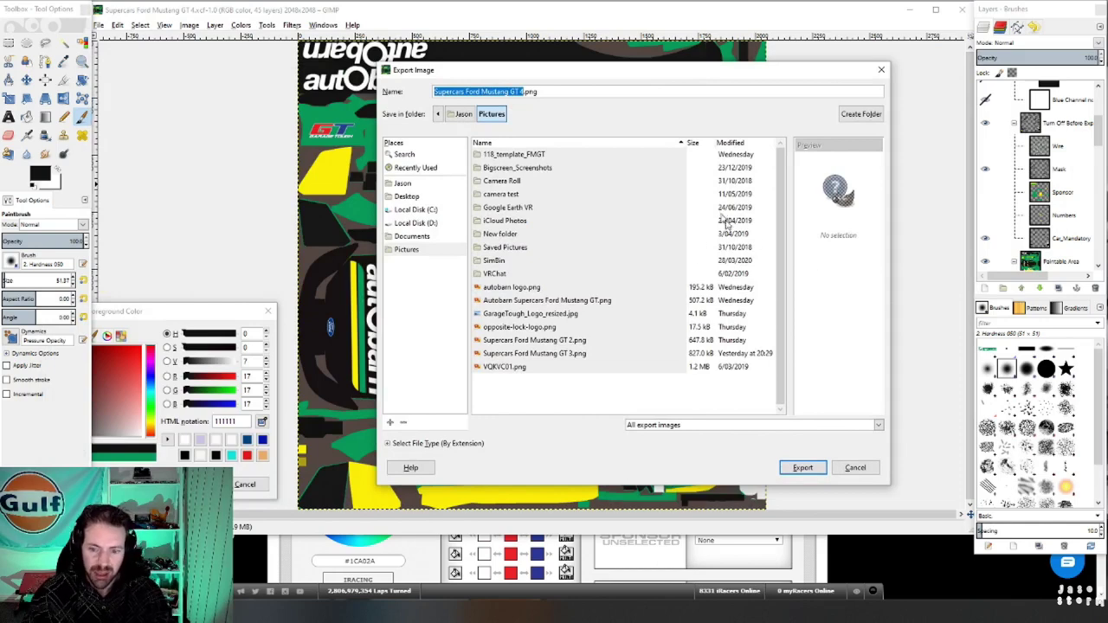
left_click(803, 469)
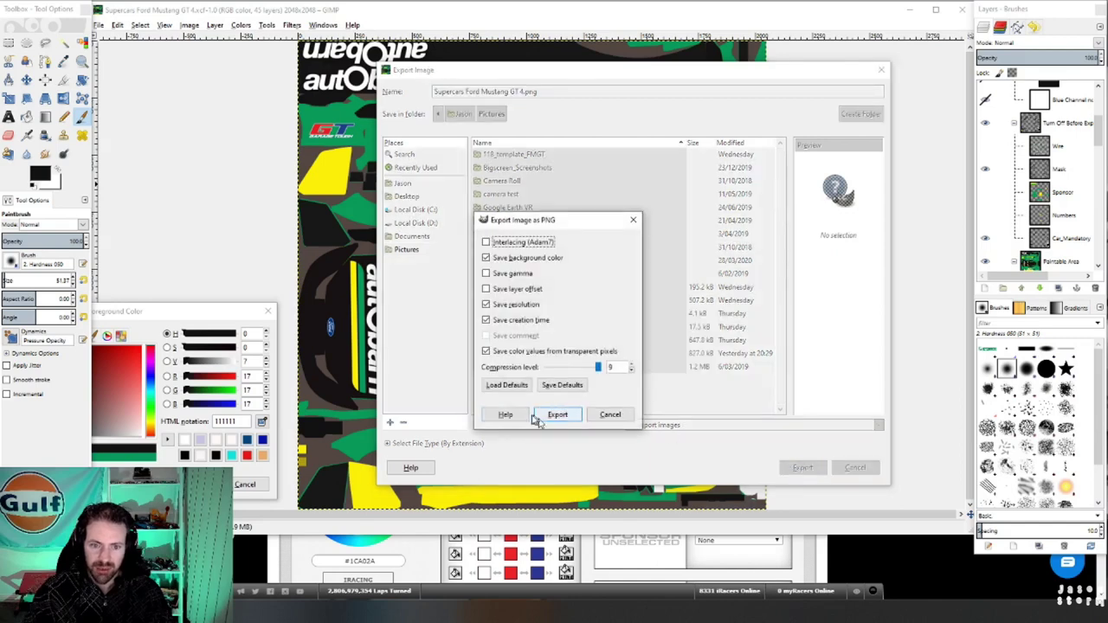
left_click(558, 414)
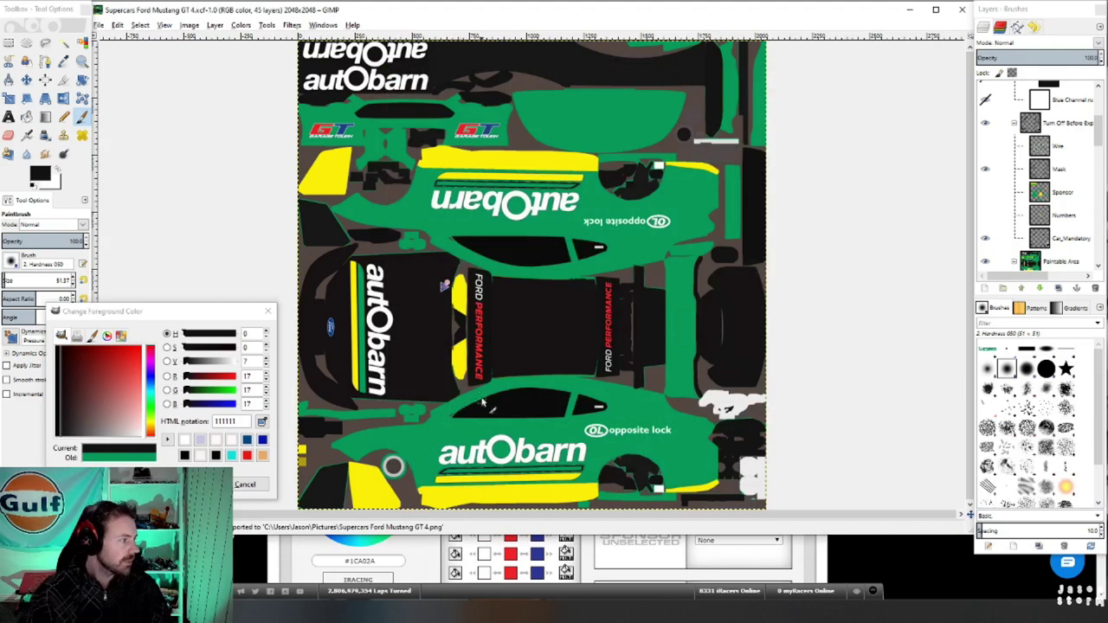
left_click(961, 10)
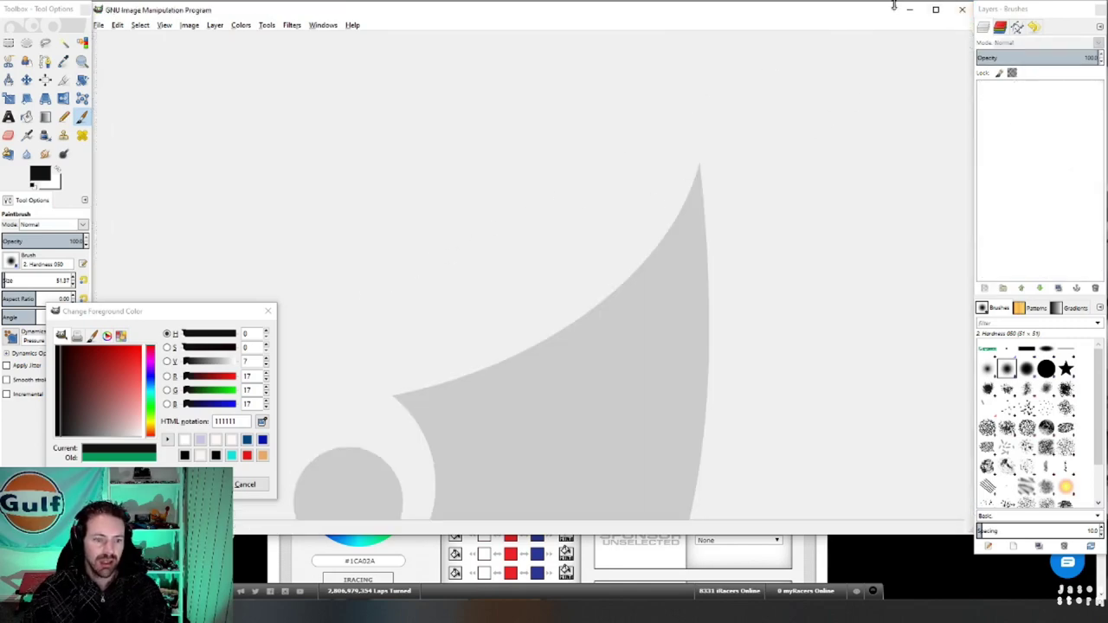
Quit GIMP and go to the Upload a Paint page from the My Paints tab in Trading Paints
left_click(961, 10)
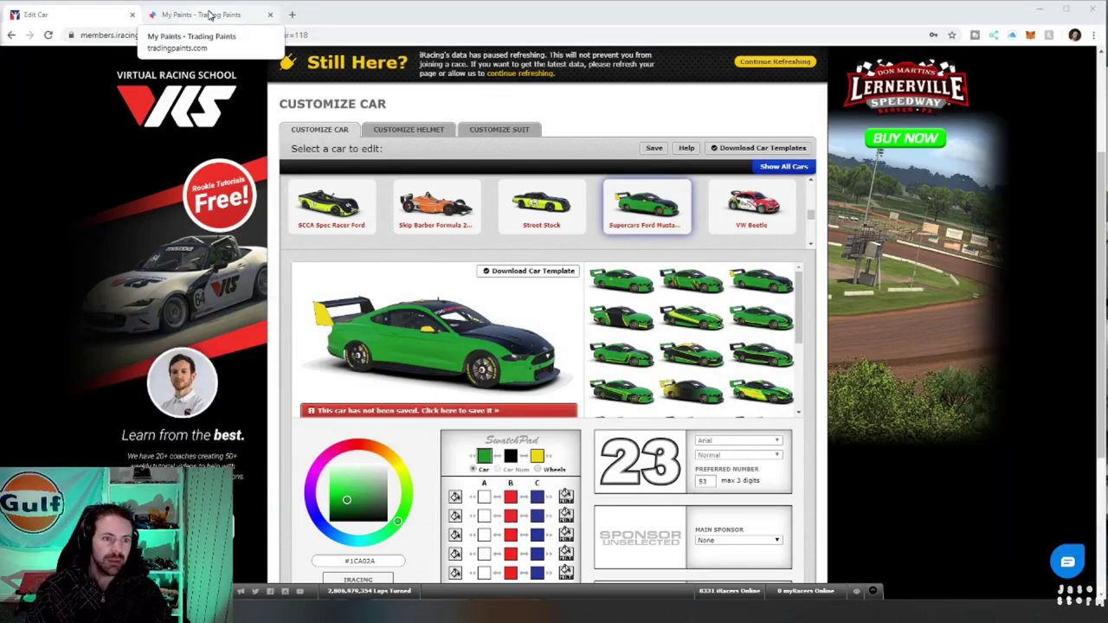
left_click(208, 14)
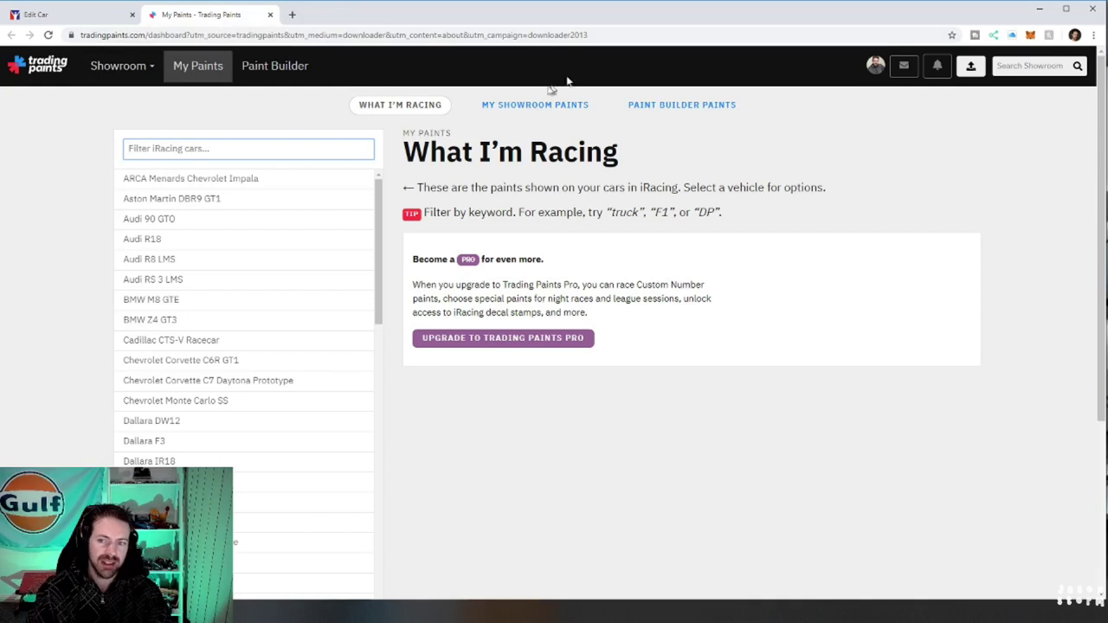
left_click(973, 67)
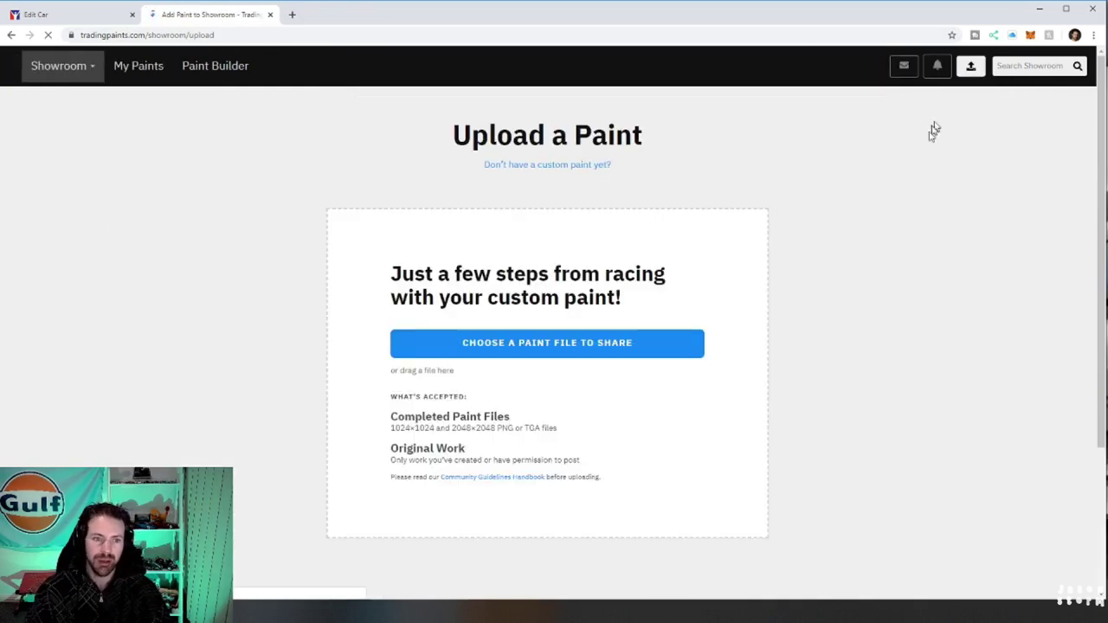
Select the Supercars Ford Mustang GT 4 PNG as the paint file to upload
left_click(556, 346)
scroll(523, 223, "down", 1)
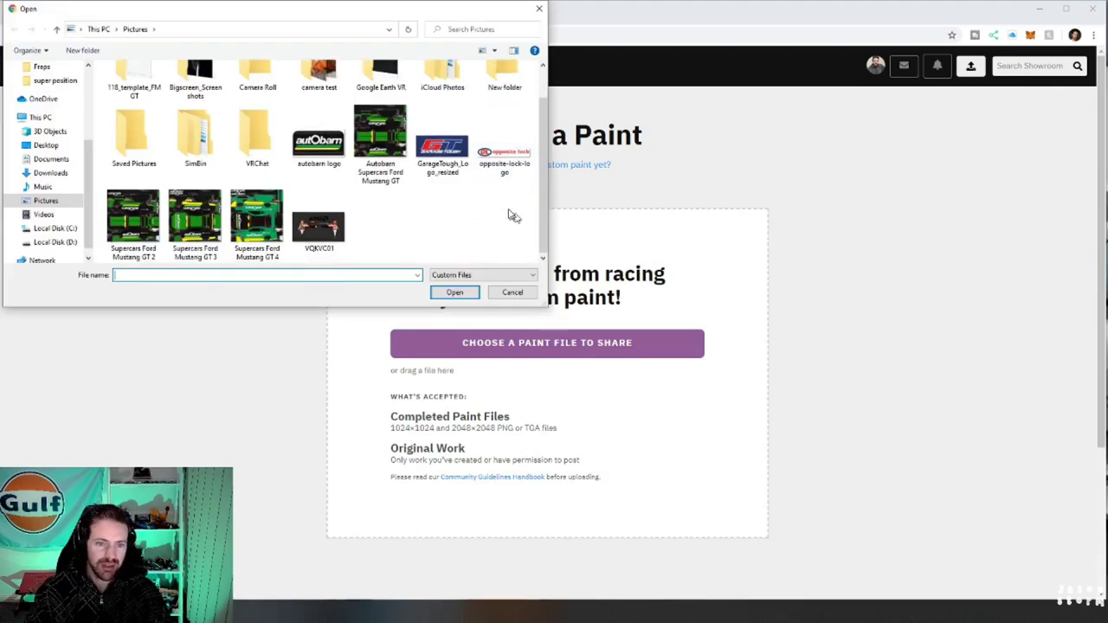
left_click(257, 220)
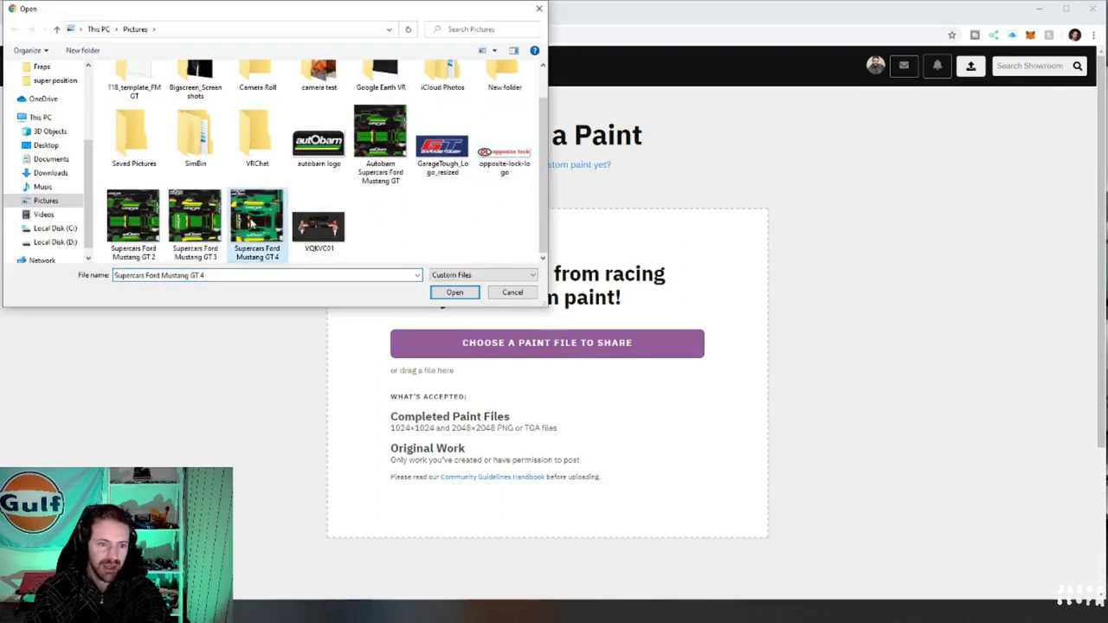
left_click(456, 292)
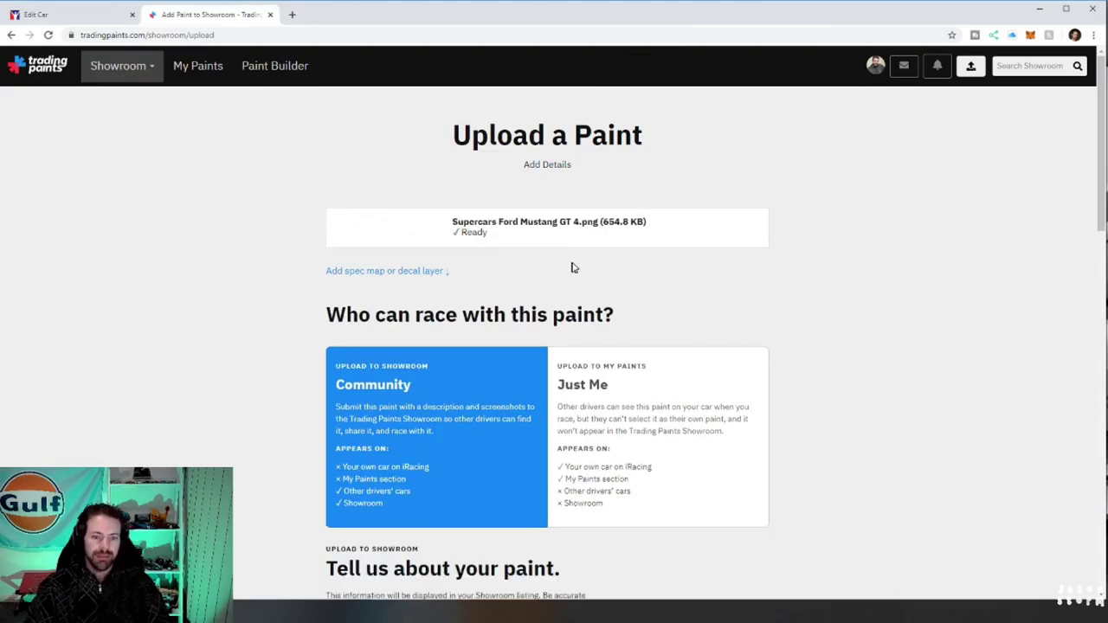
Set visibility to Just Me, choose Supercars Ford Mustang GT as vehicle, and upload
scroll(621, 208, "down", 5)
left_click(620, 158)
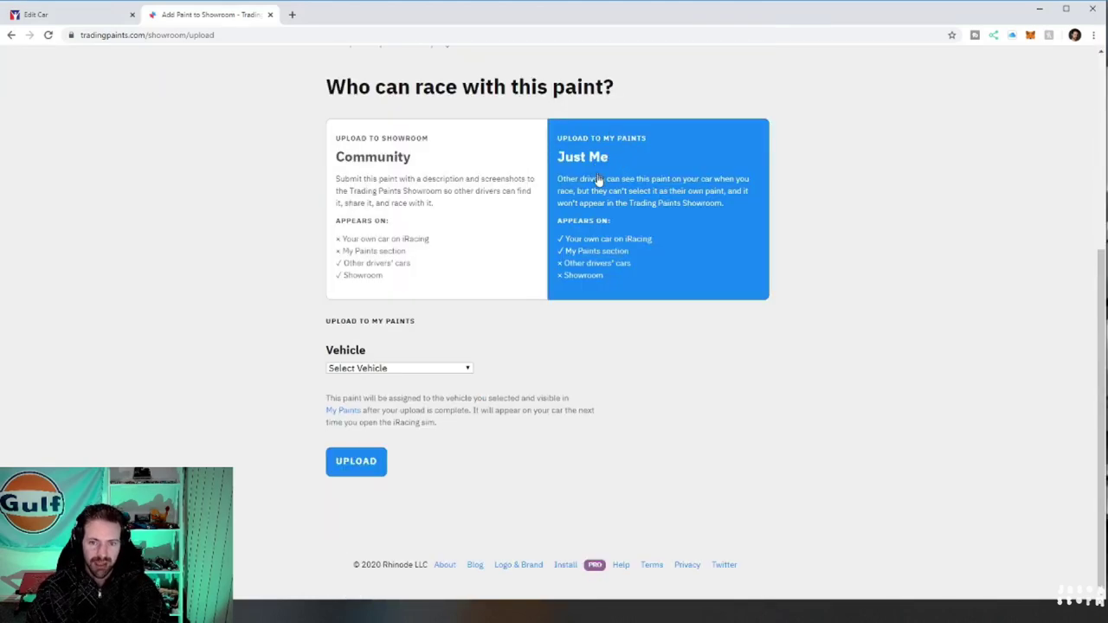
left_click(412, 371)
scroll(476, 251, "down", 12)
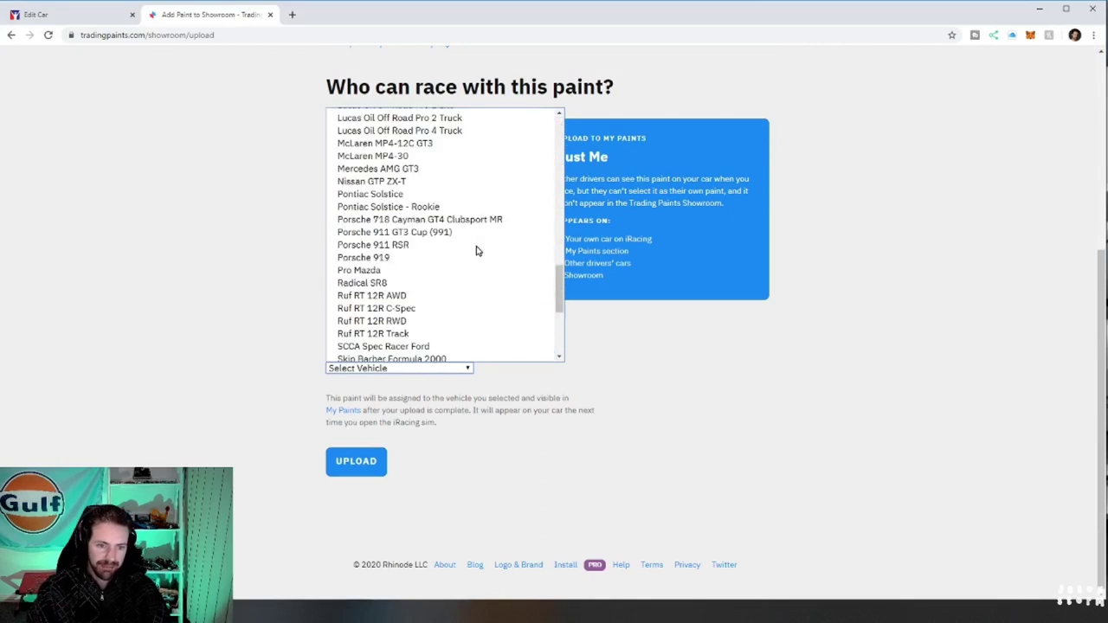
scroll(475, 251, "down", 5)
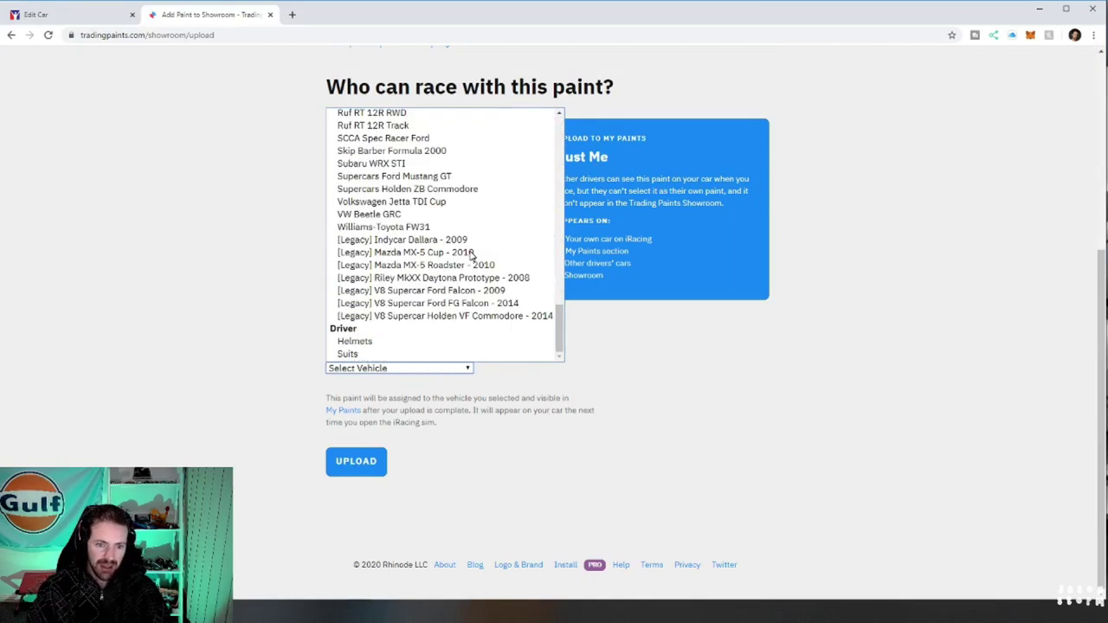
left_click(414, 177)
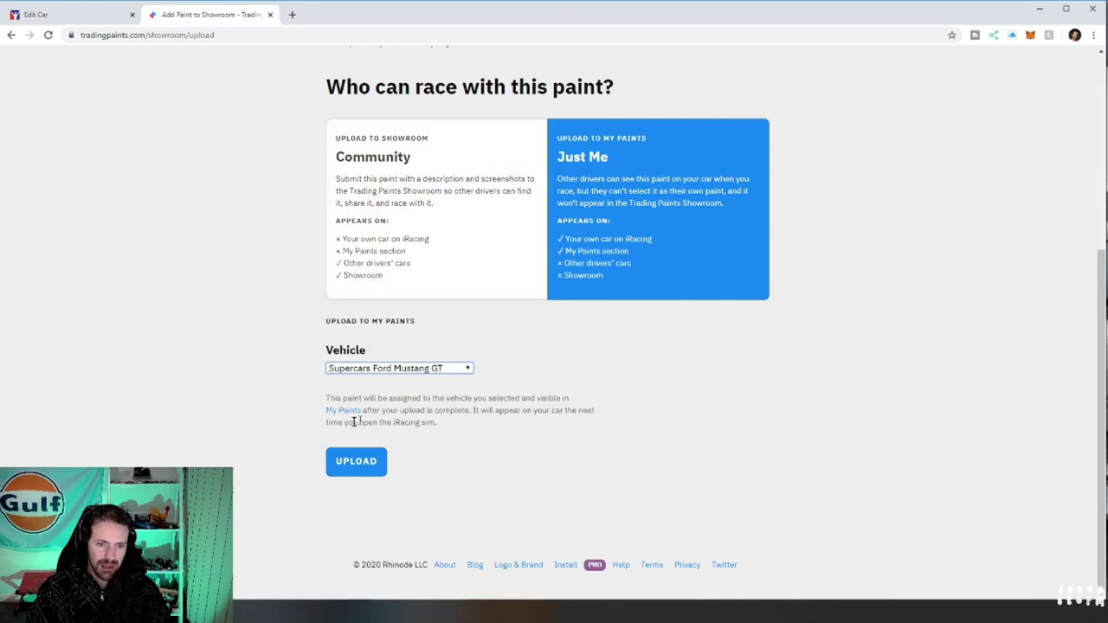
left_click(353, 462)
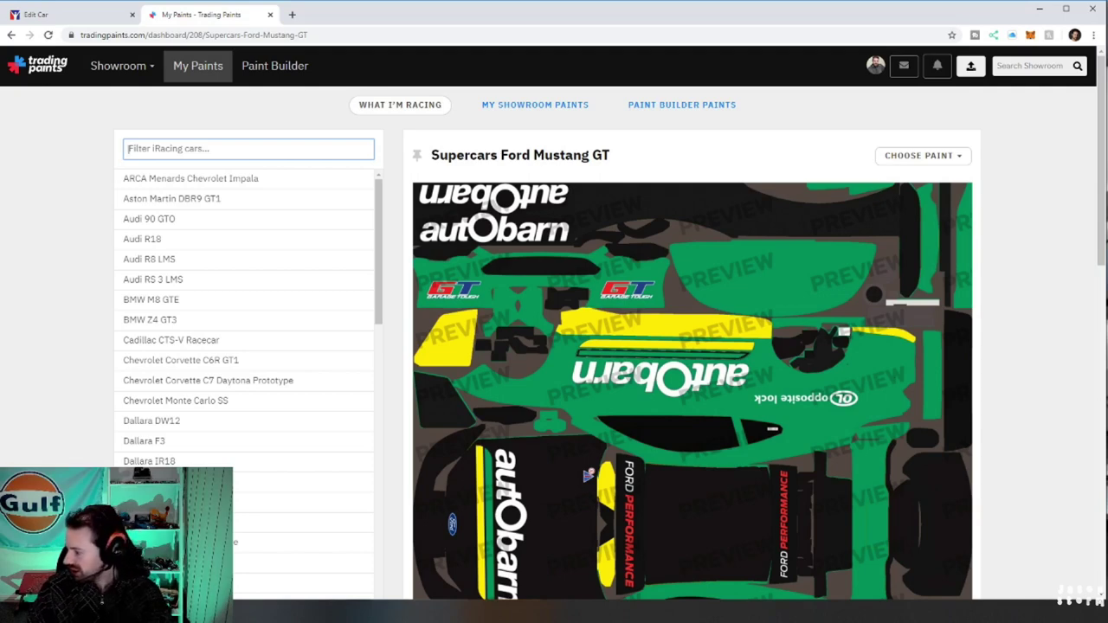
Close the Trading Paints settings window and view the Mustang in the iRacing test session
left_click_drag(292, 139, 312, 141)
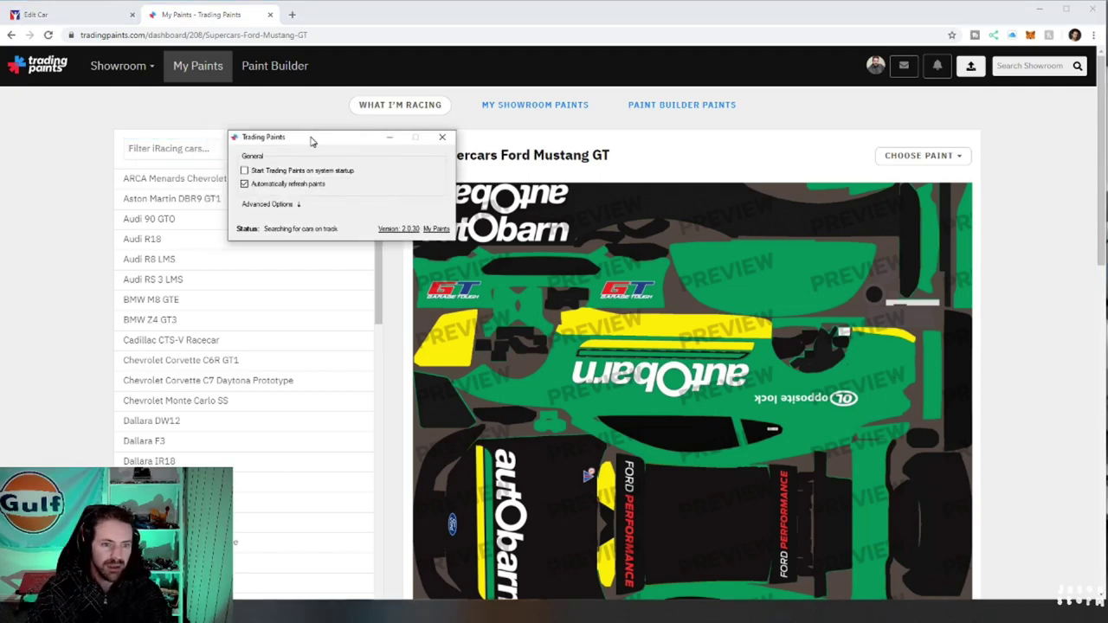
left_click(441, 137)
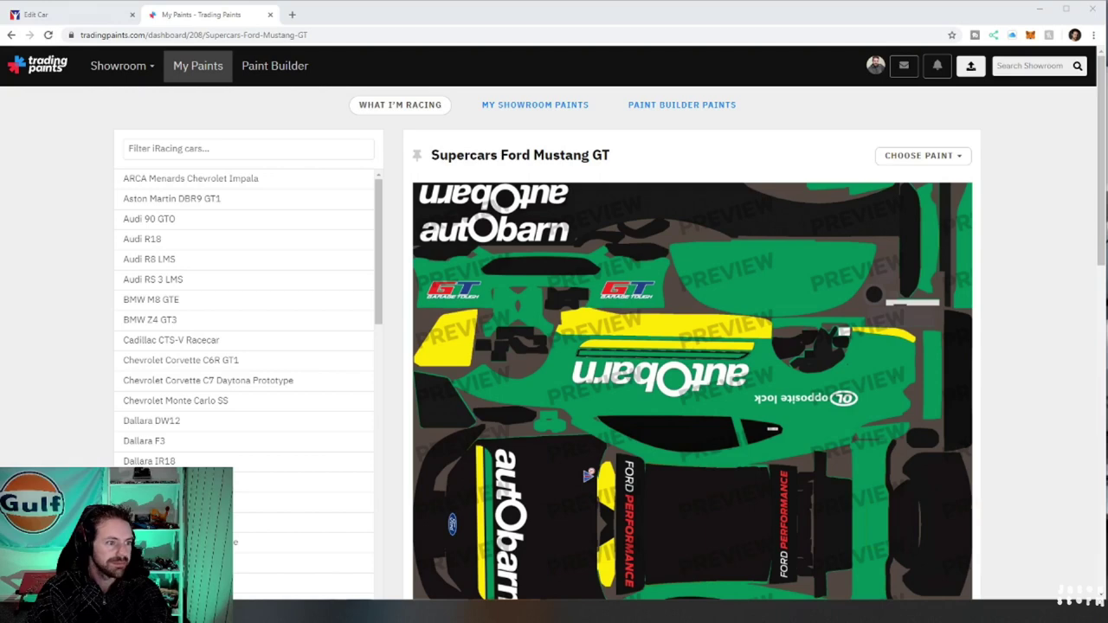
left_click(70, 14)
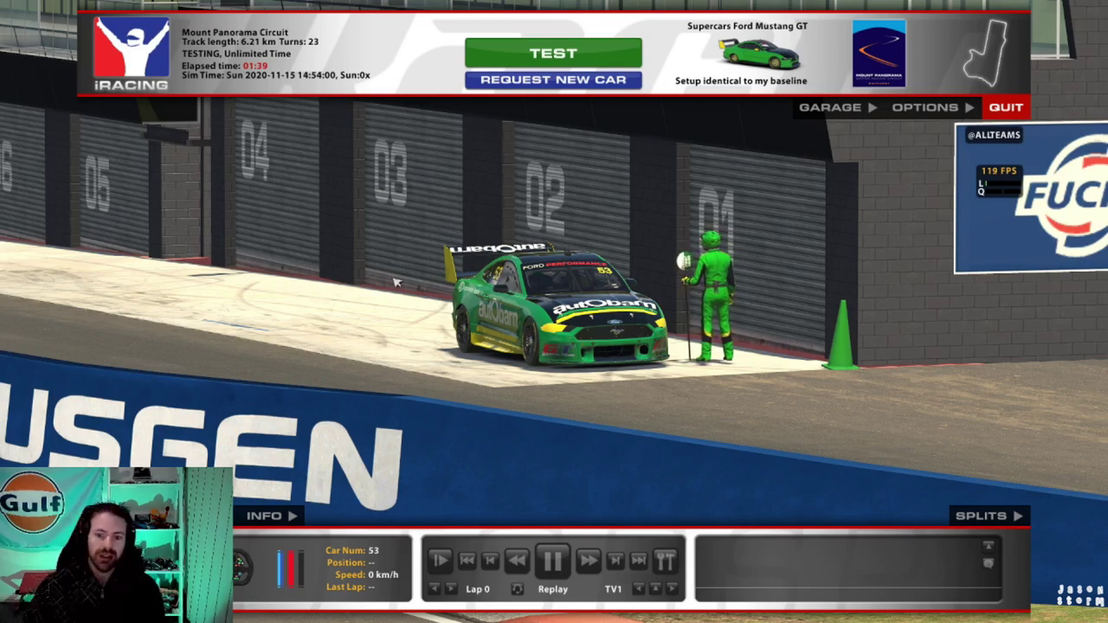
left_click(645, 591)
Cycle replay cameras through Pit Lane 2, TV2, TV3, TV Static, TV Dynamic, Nose and LF Susp
left_click(645, 592)
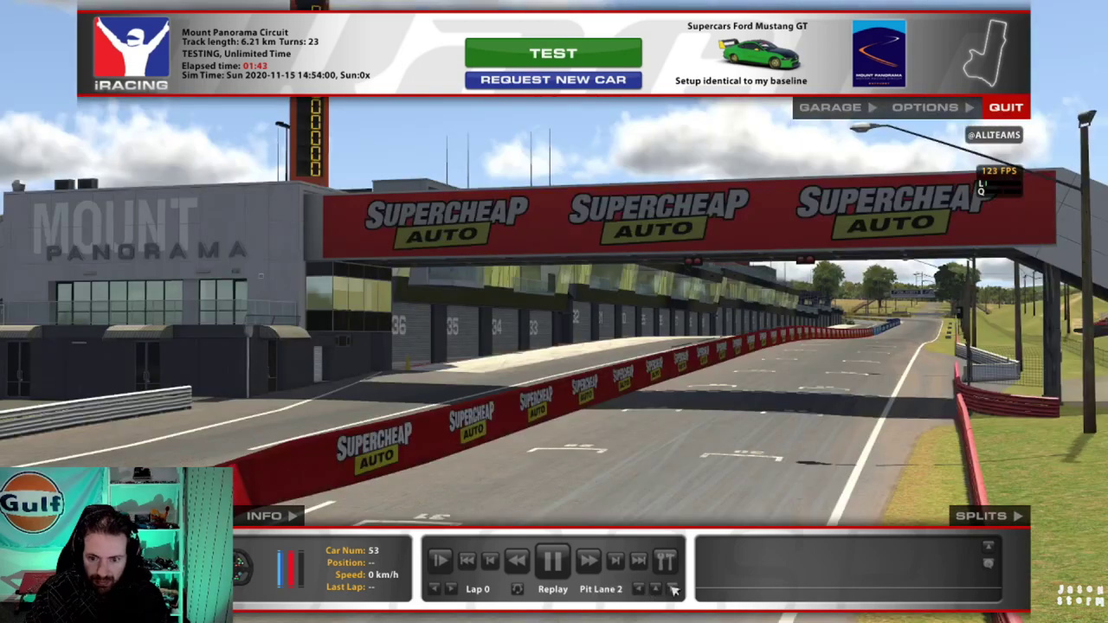
left_click(674, 589)
left_click(675, 589)
left_click(674, 590)
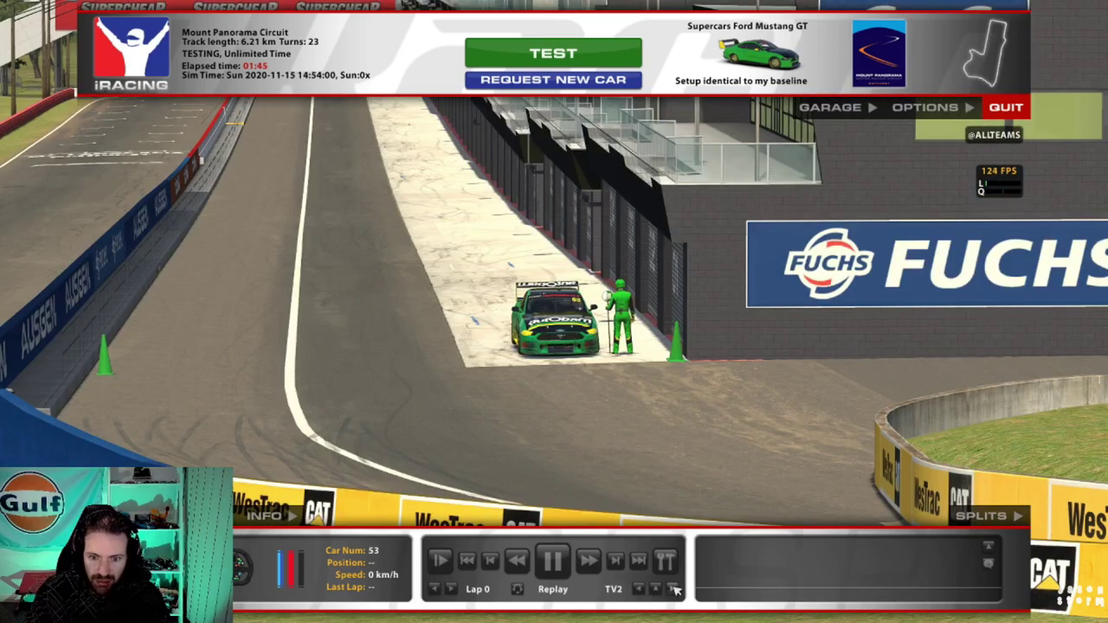
left_click(674, 590)
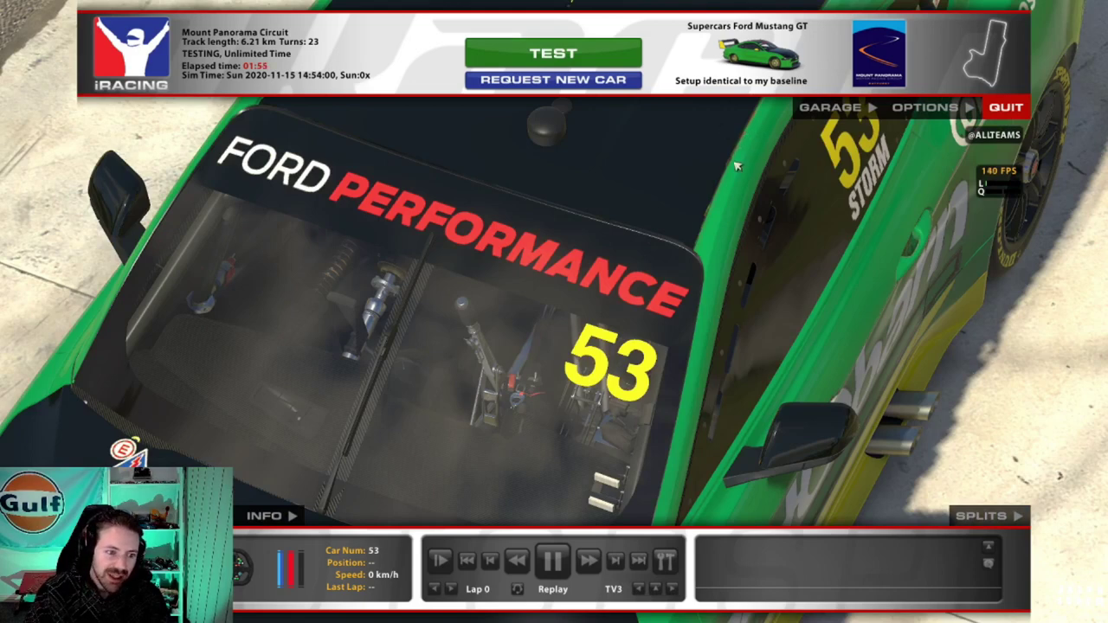
left_click(674, 590)
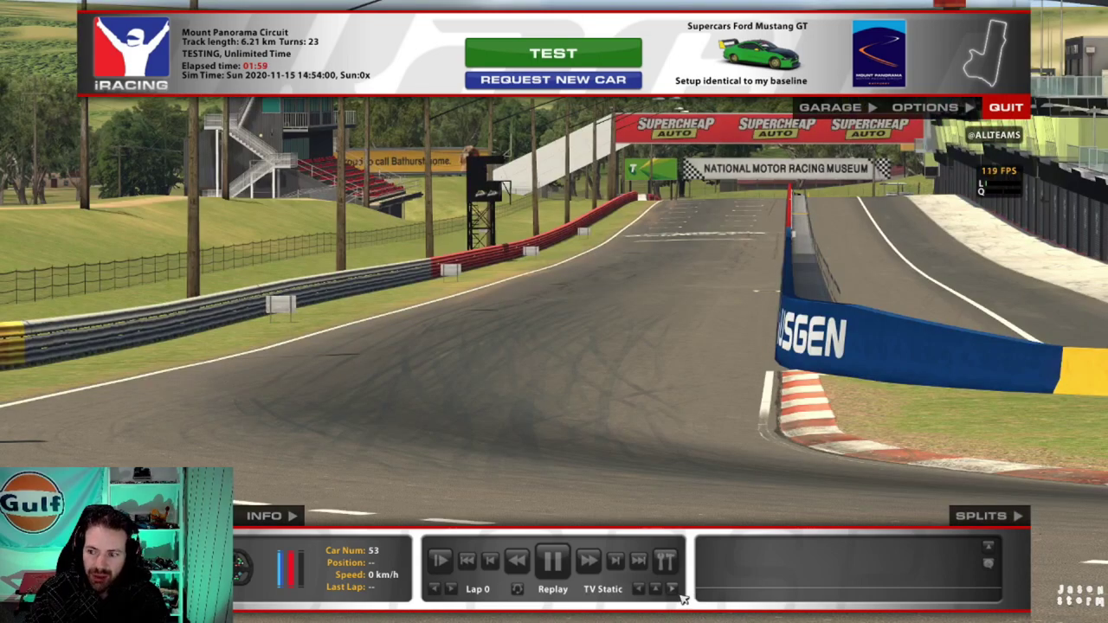
left_click(674, 589)
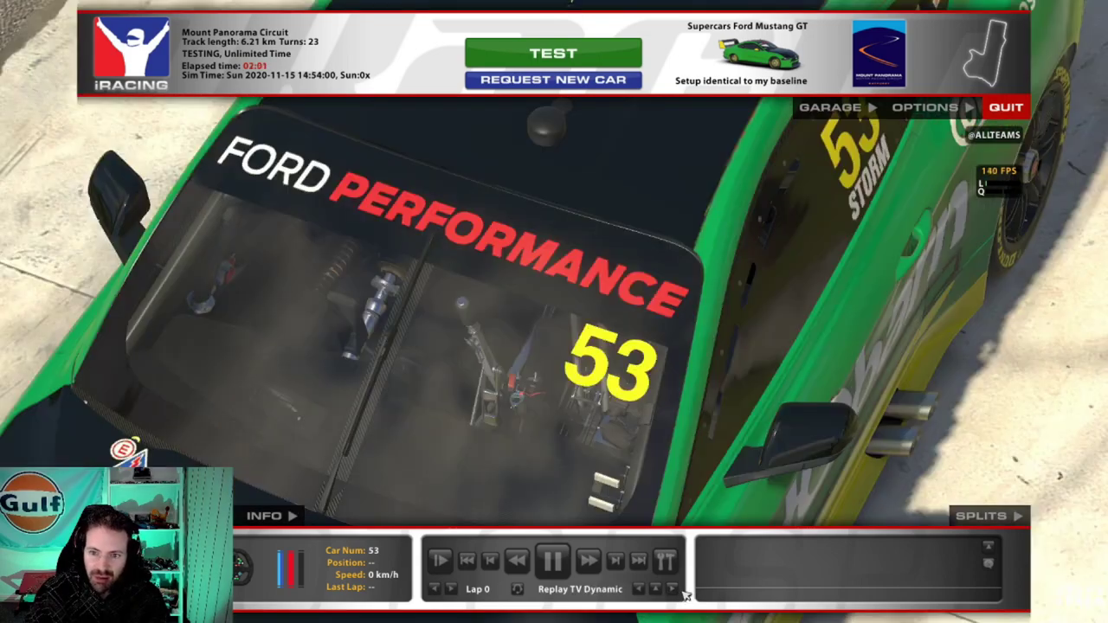
left_click(674, 590)
left_click(673, 589)
left_click(674, 589)
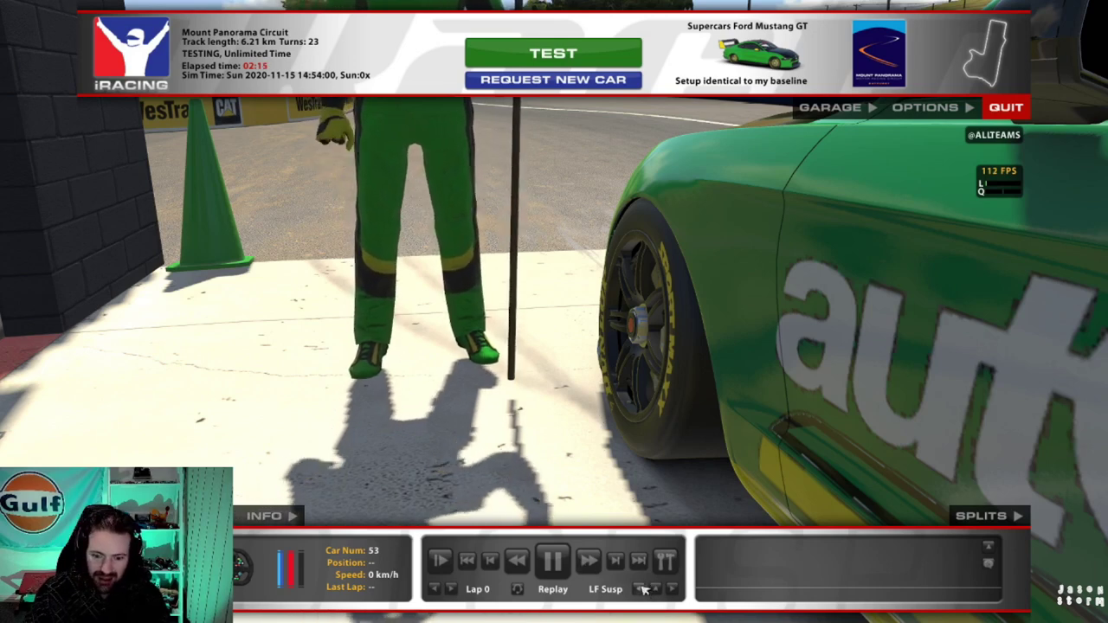
View the livery through LR Susp, RF Susp, RR Susp, Cockpit and Chopper cameras
left_click(675, 588)
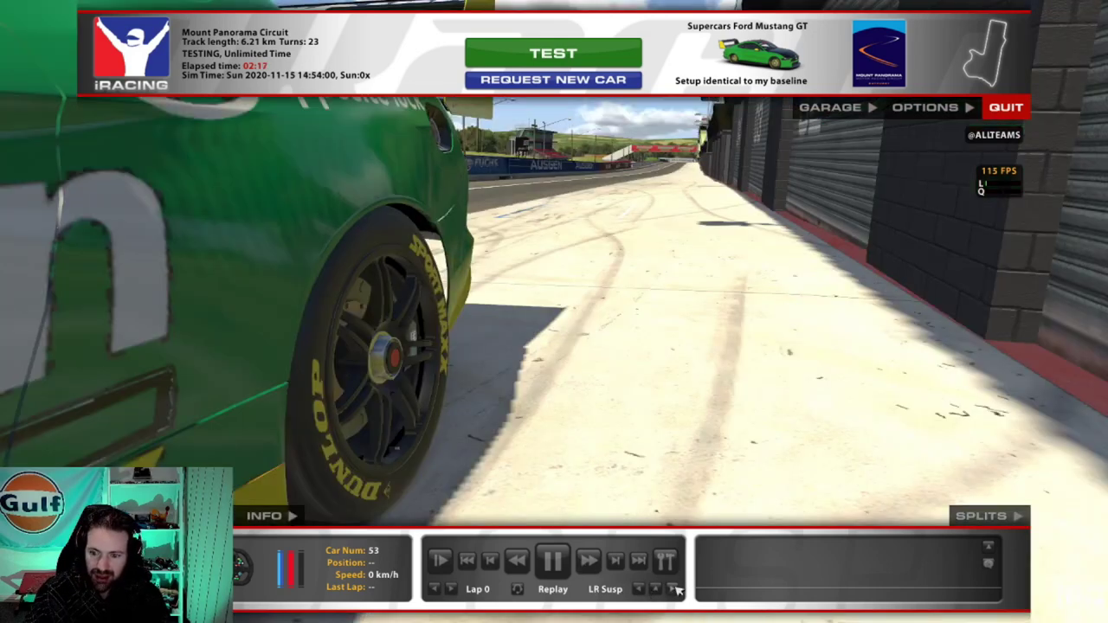
left_click(675, 588)
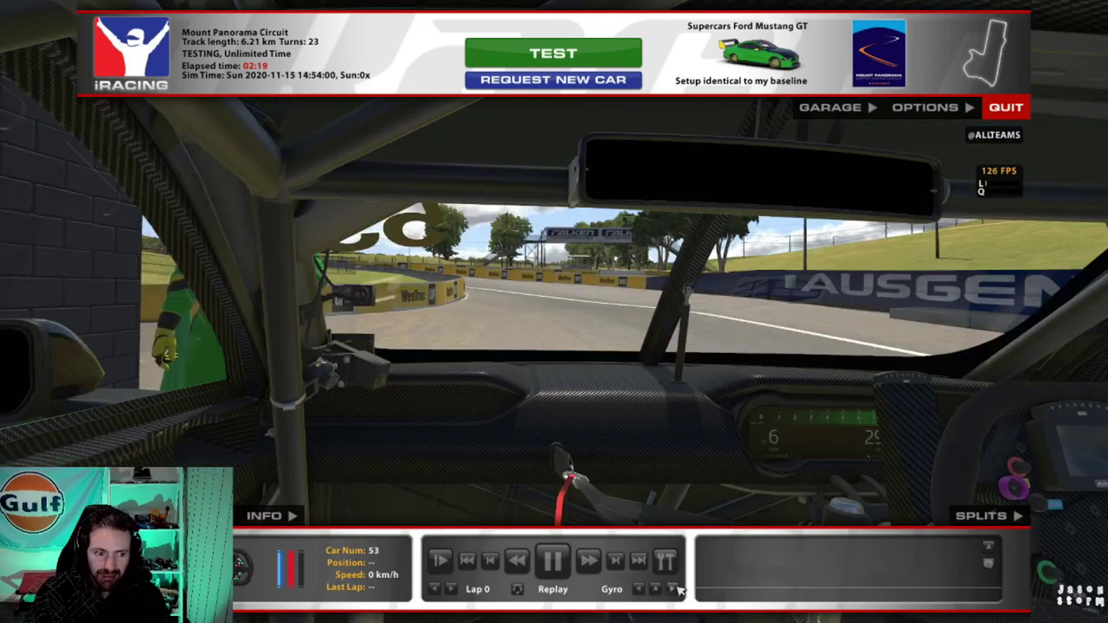
left_click(675, 587)
left_click(675, 588)
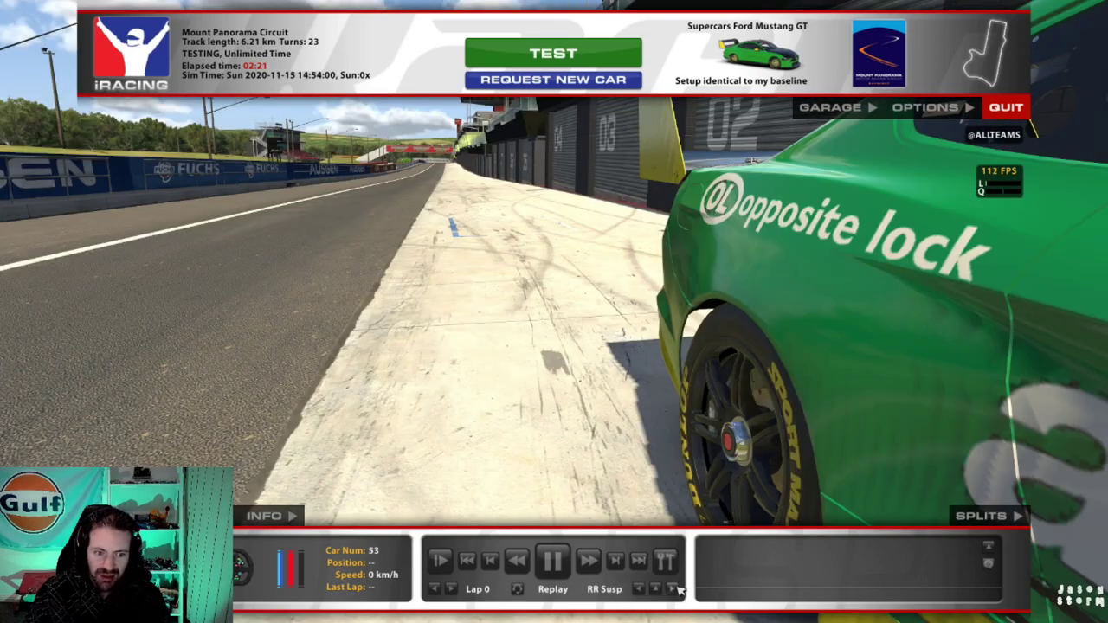
left_click(676, 588)
left_click(675, 588)
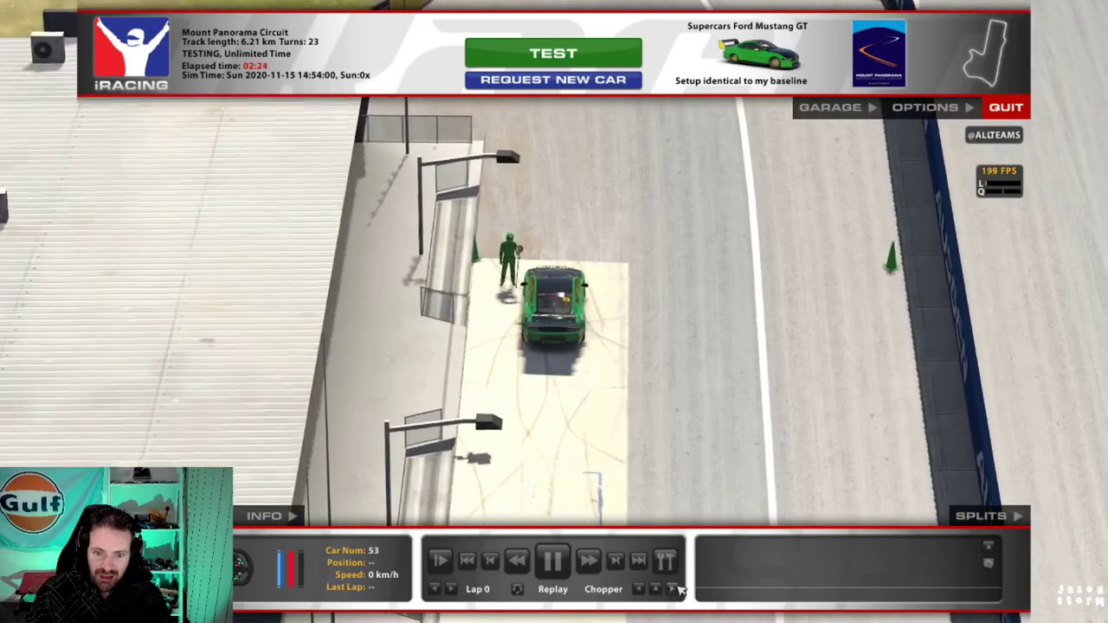
Cycle through Chase, Far Chase, Rear Chase, Pit Lane, Scenic and TV1 cameras, then quit
left_click(675, 587)
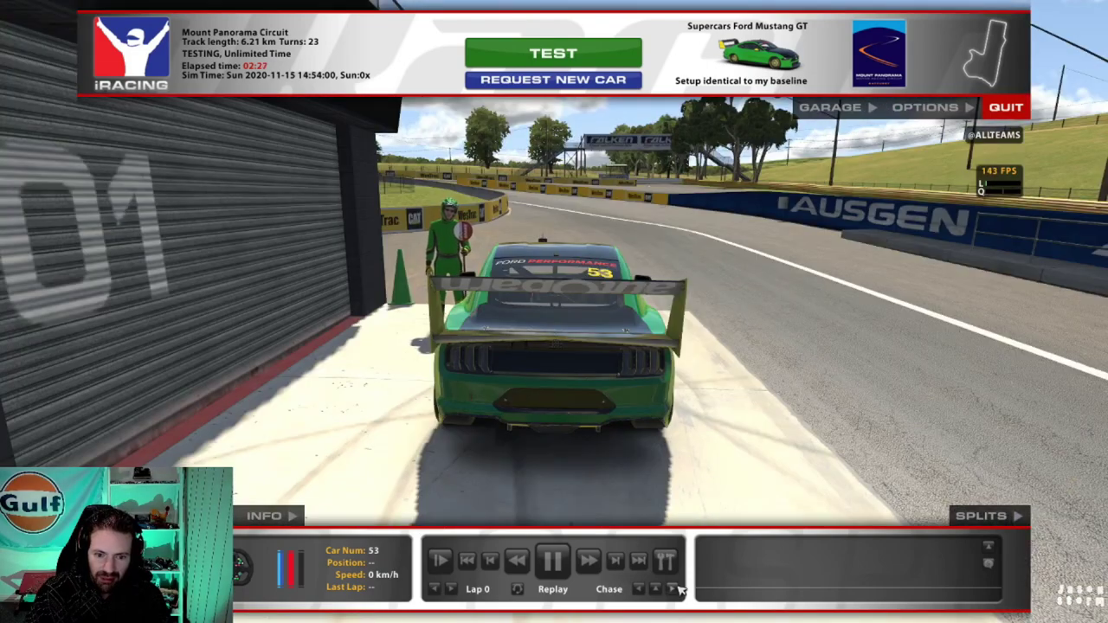
left_click(678, 589)
left_click(678, 589)
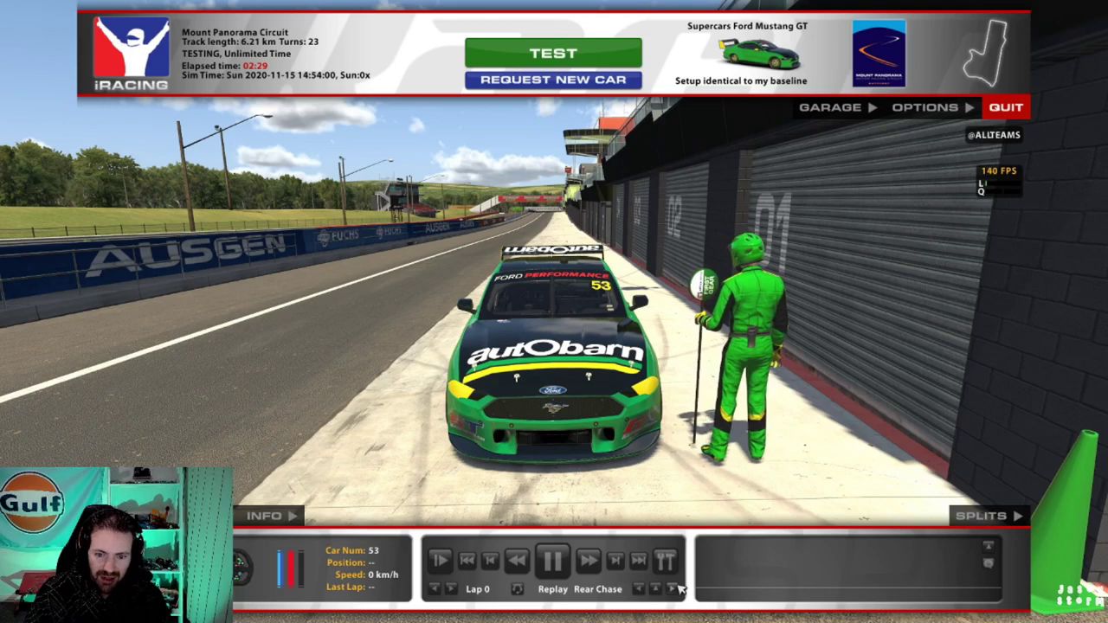
left_click(678, 589)
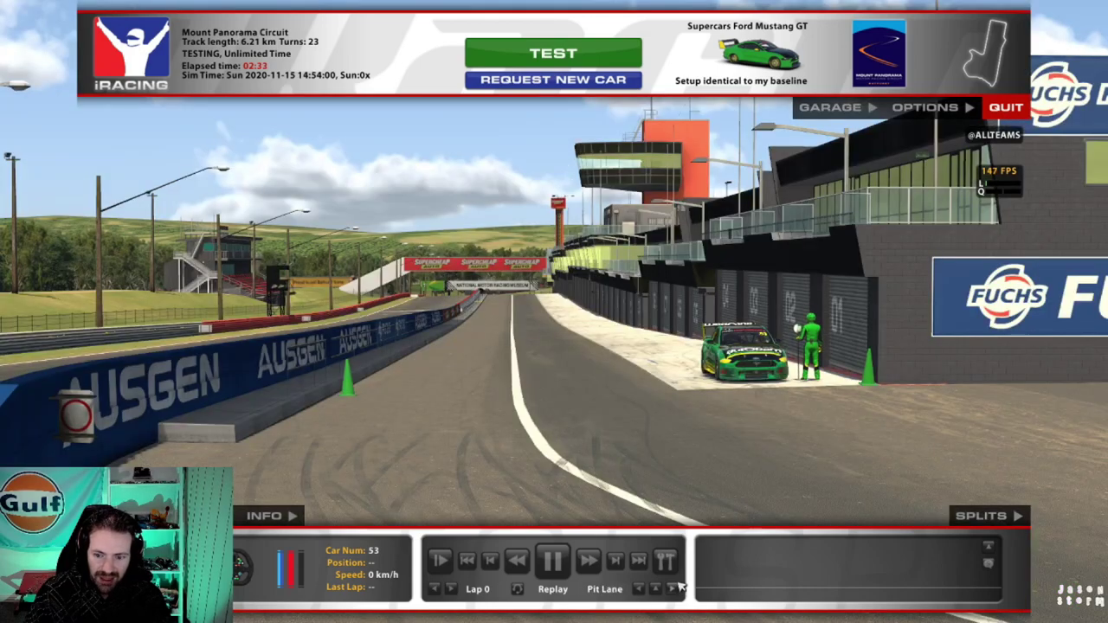
left_click(674, 588)
left_click(675, 588)
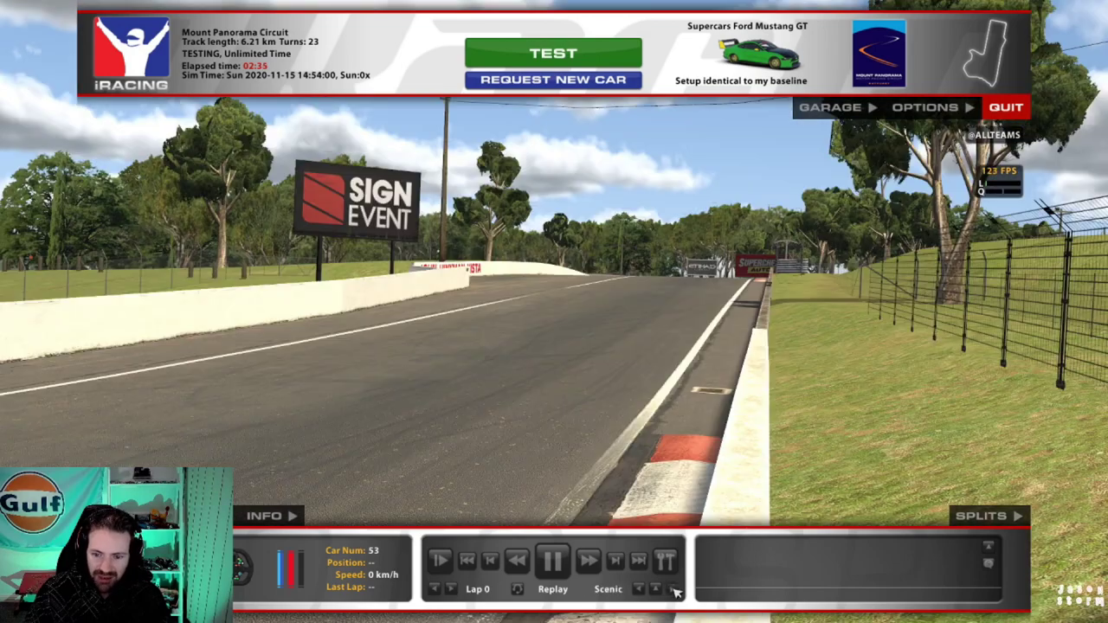
left_click(674, 588)
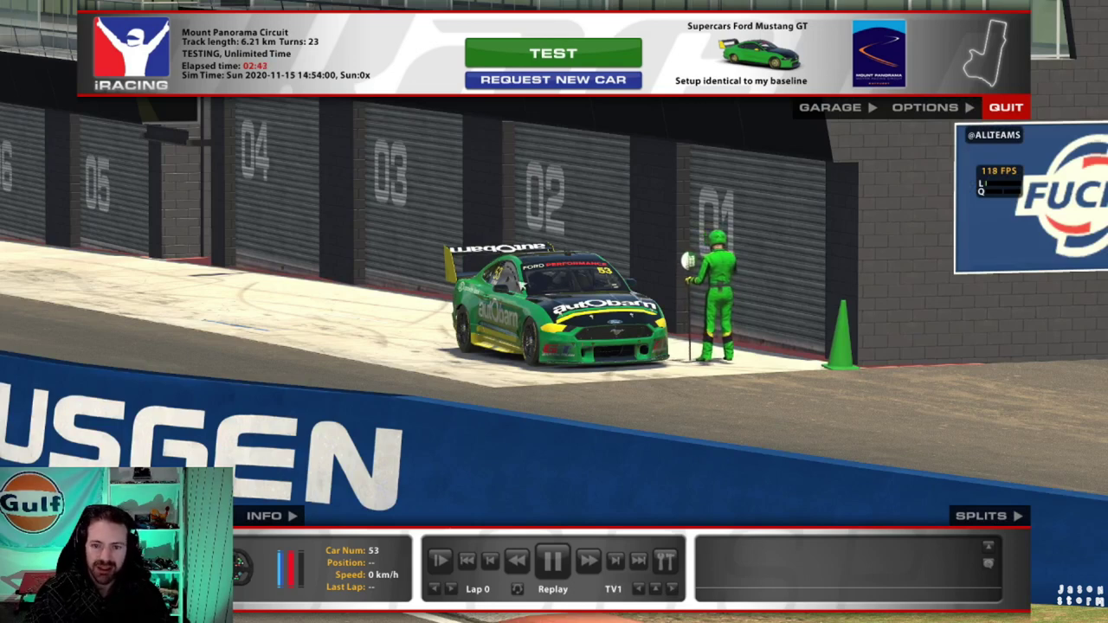
left_click(1004, 108)
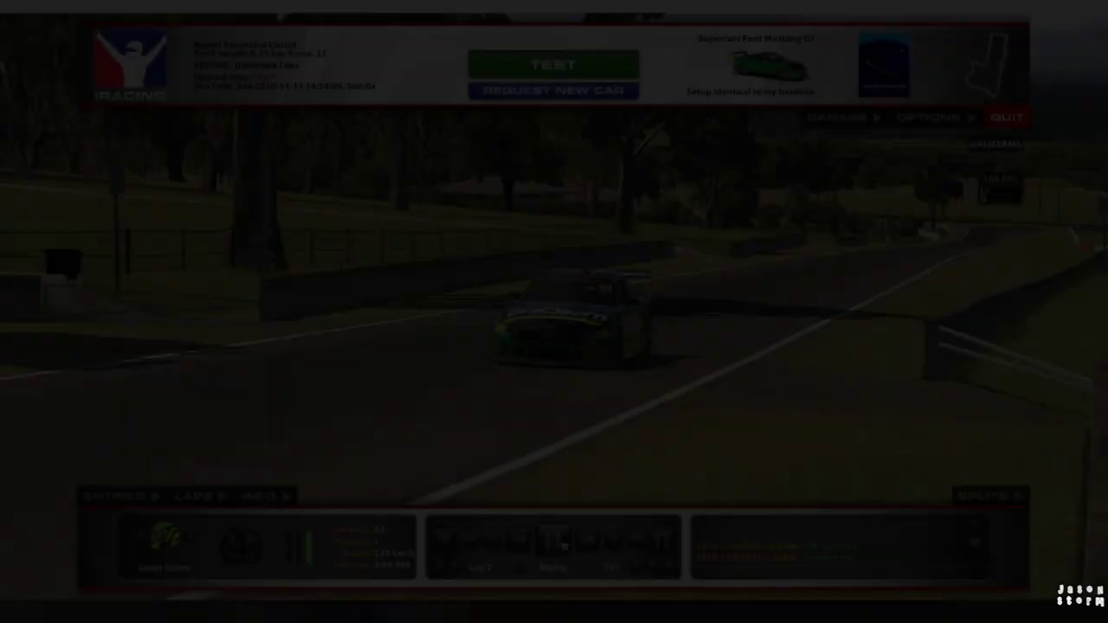